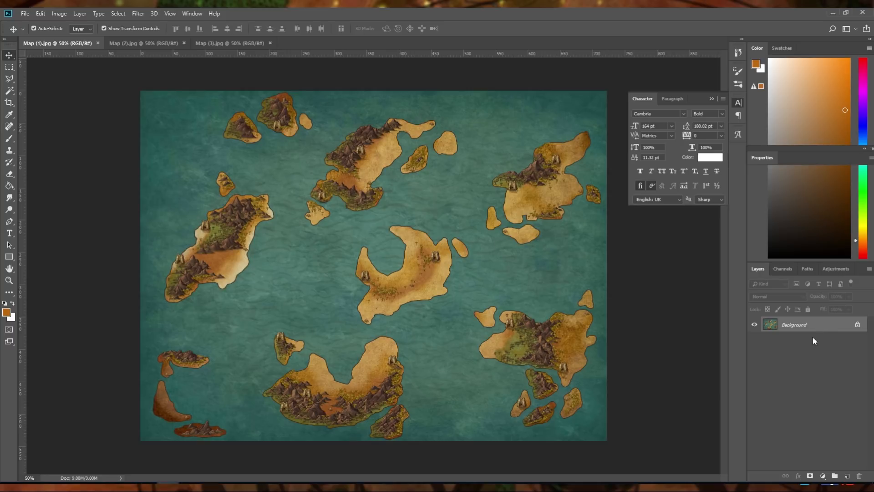
# Duplicate the Background layer of Map (1).jpg and delete the original Background layer
pyautogui.press('ctrl')
pyautogui.hotkey('ctrl', 'j')
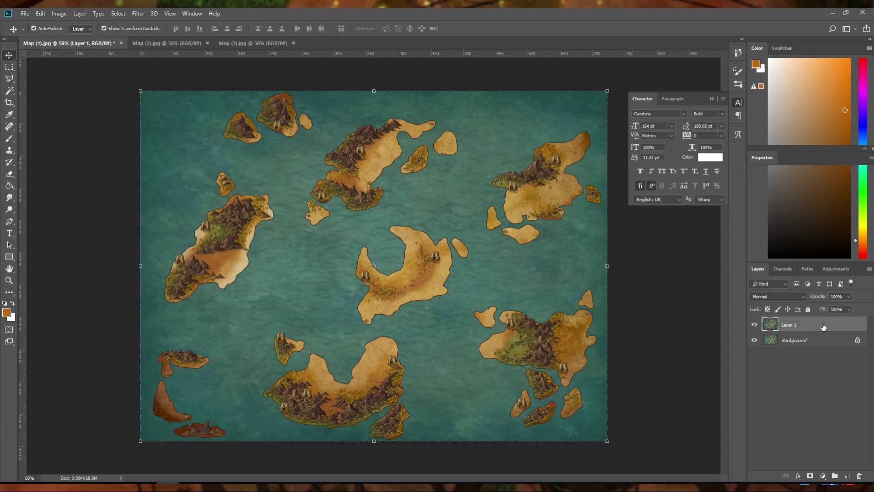
pyautogui.click(821, 341)
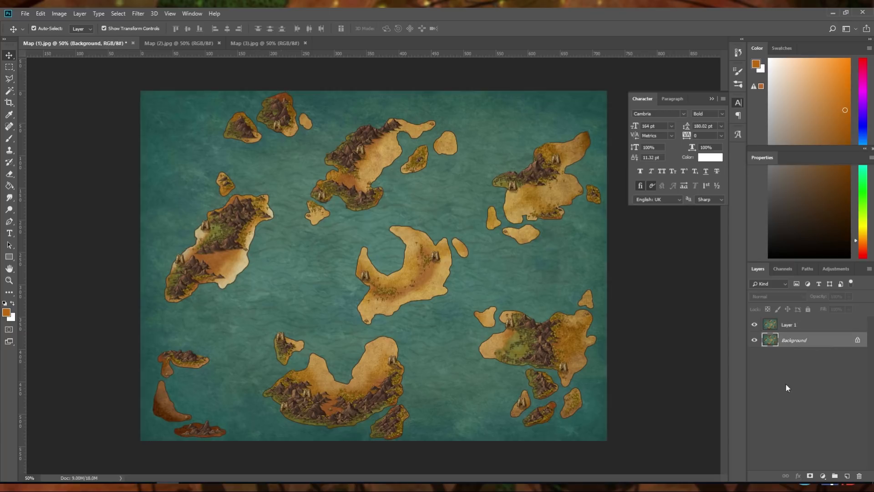
pyautogui.click(860, 477)
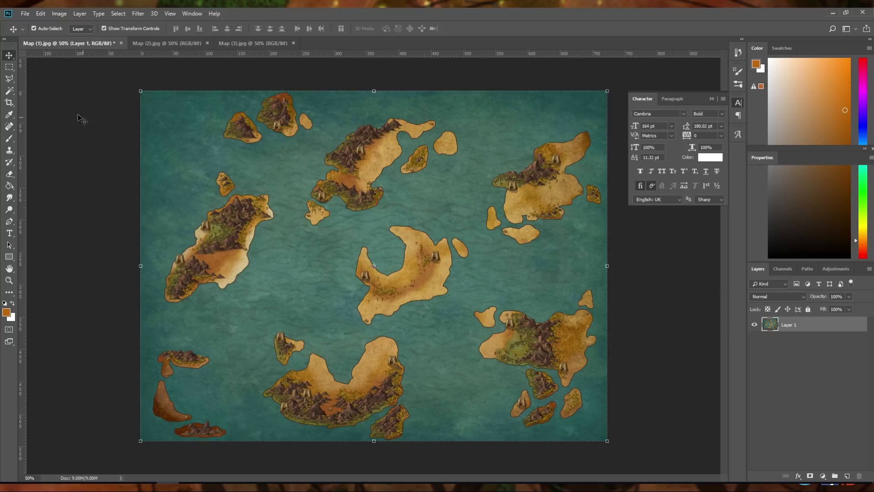
# Select the sea around the islands with the Magic Wand, raising its tolerance to 50
pyautogui.click(11, 91)
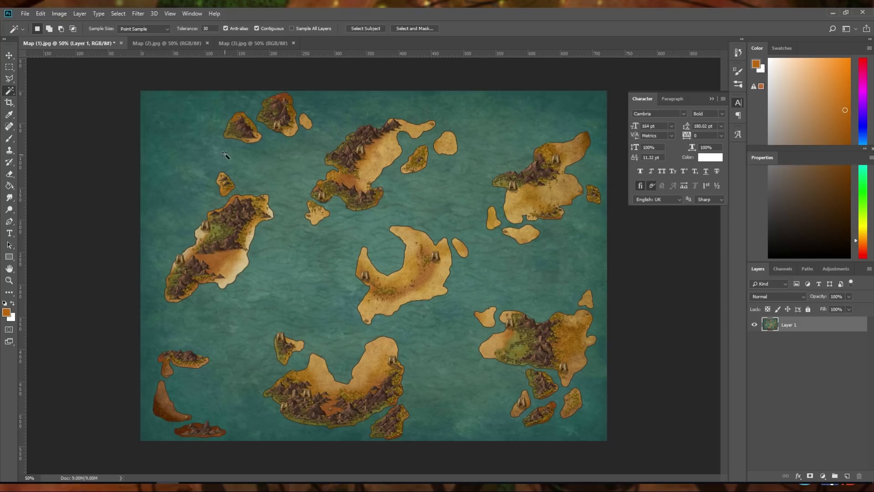
pyautogui.click(200, 146)
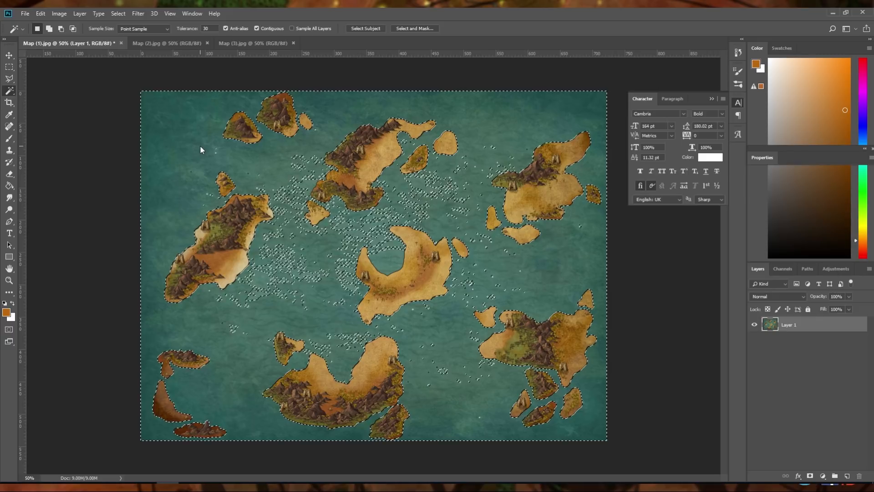
pyautogui.doubleClick(208, 28)
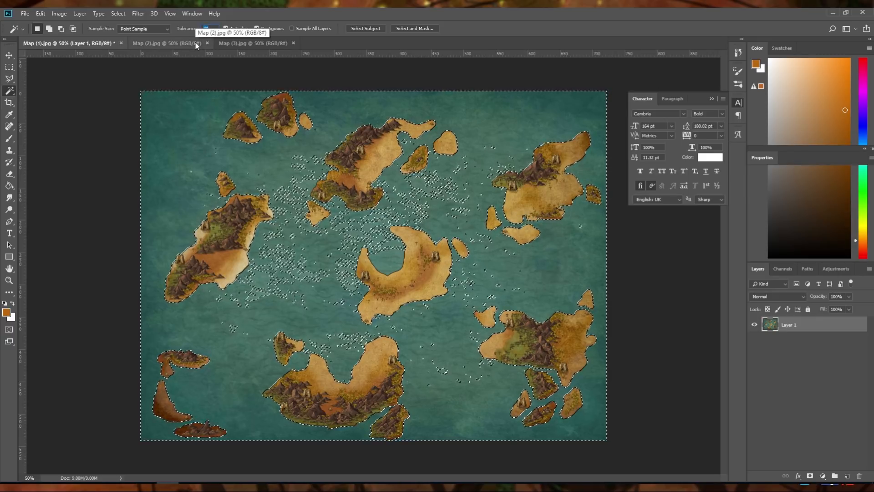
pyautogui.write('50')
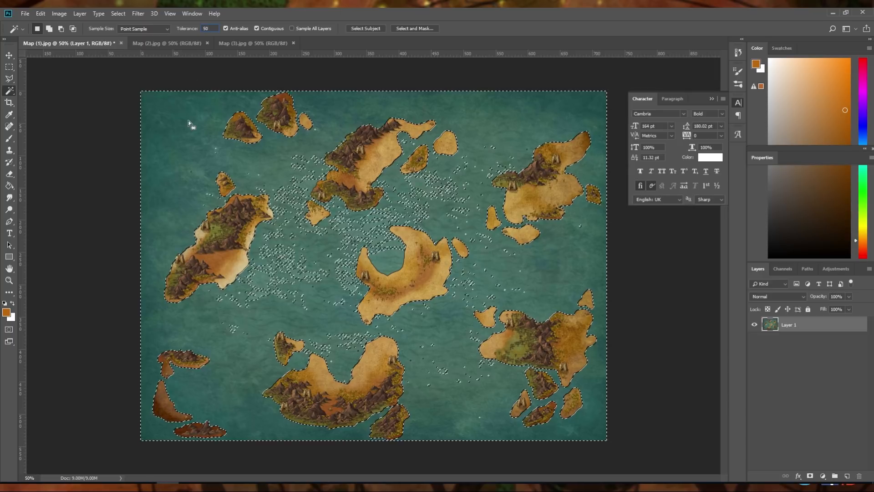
pyautogui.click(188, 122)
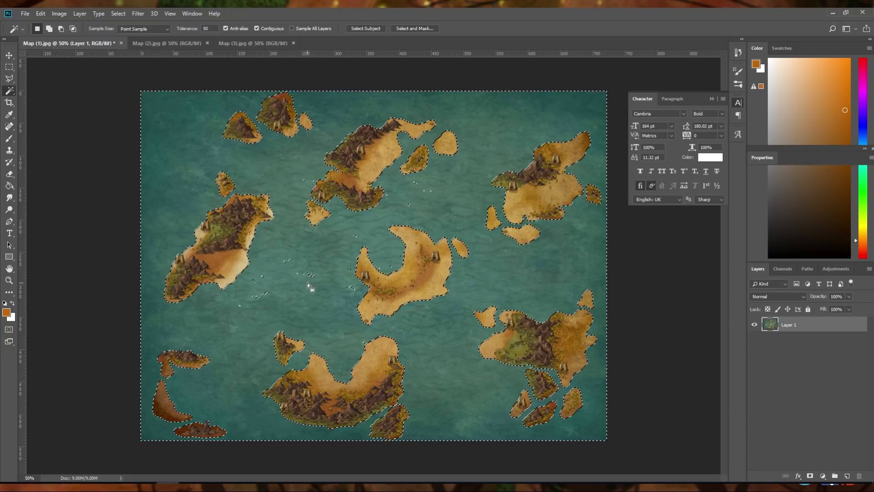
# Try reselecting the sea with Magic Wand tolerances of 70 and 65
pyautogui.click(198, 28)
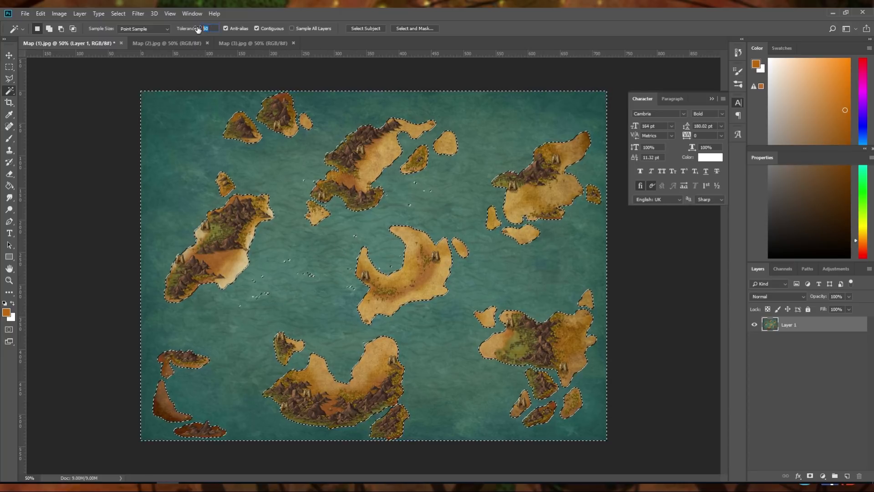
pyautogui.write('70')
pyautogui.click(274, 174)
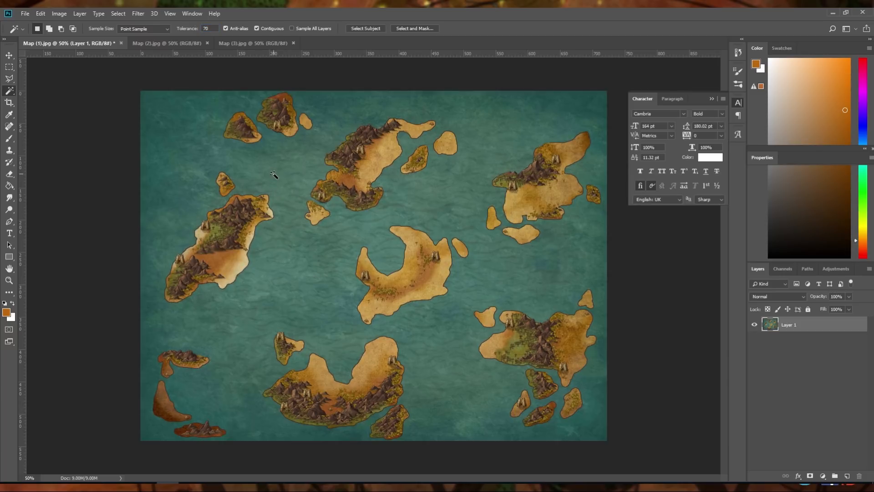
pyautogui.click(274, 174)
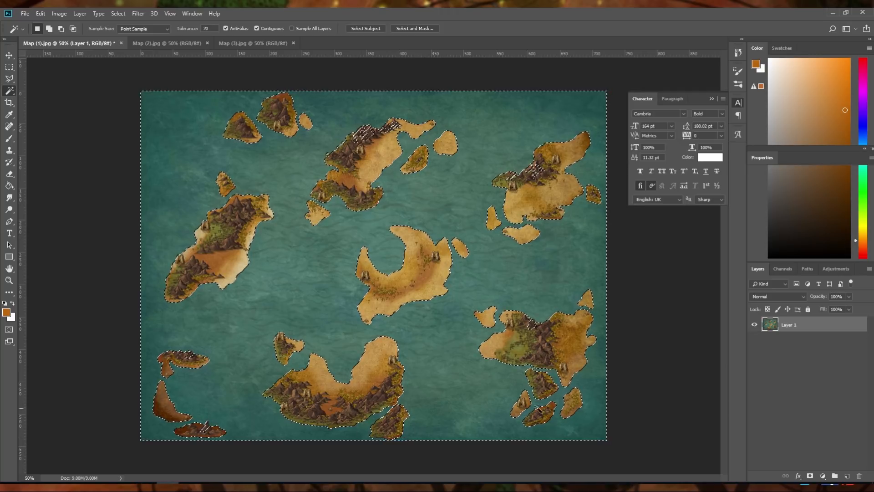
pyautogui.click(209, 28)
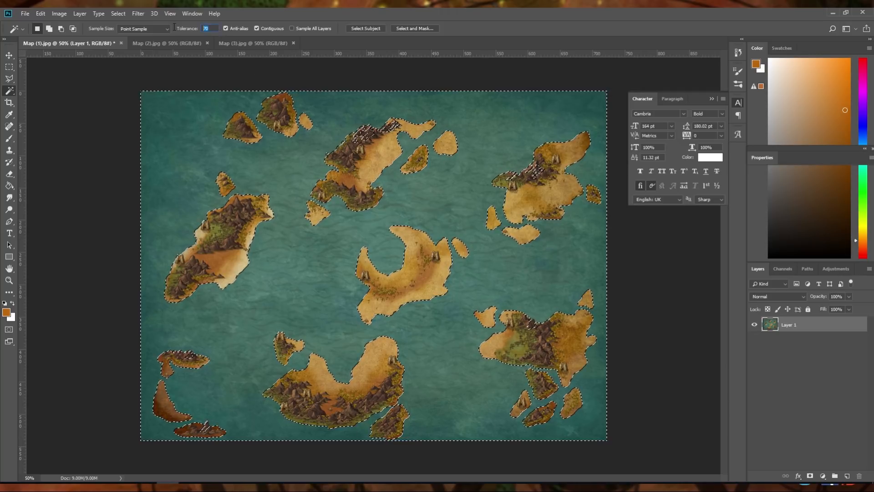
pyautogui.write('65')
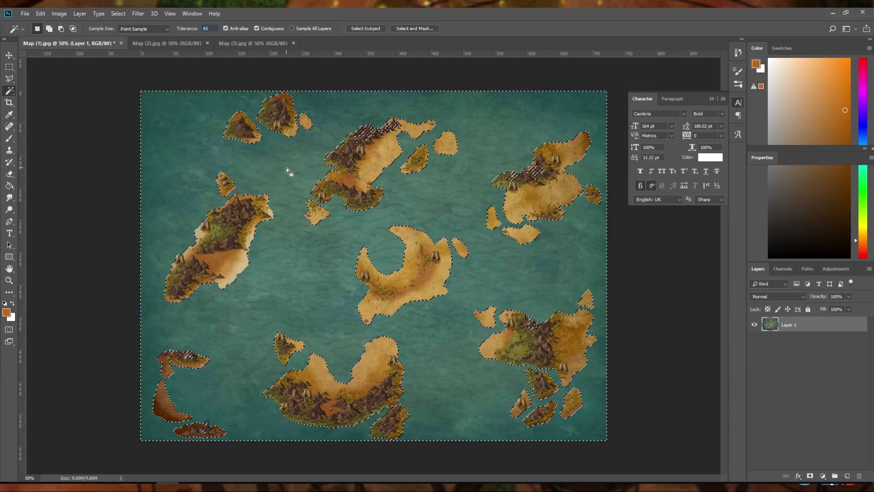
pyautogui.click(286, 167)
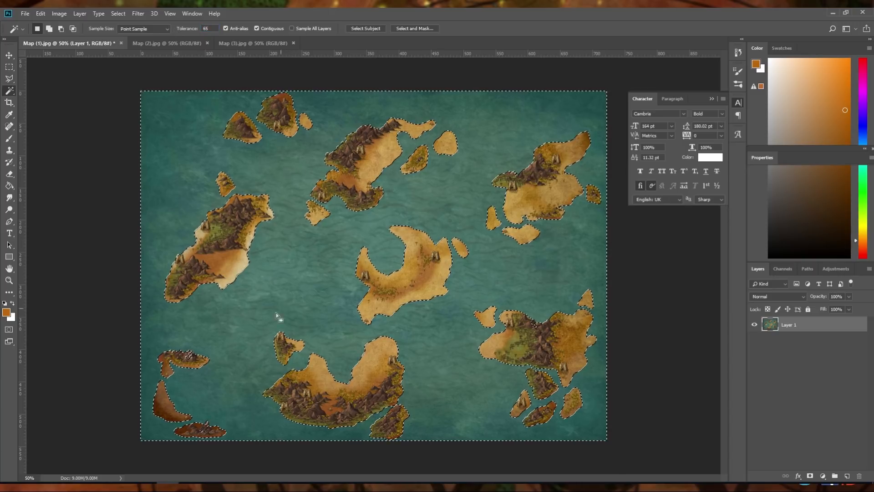
# Set the Magic Wand tolerance to 62 and reselect the sea around the islands
pyautogui.click(209, 29)
pyautogui.write('6')
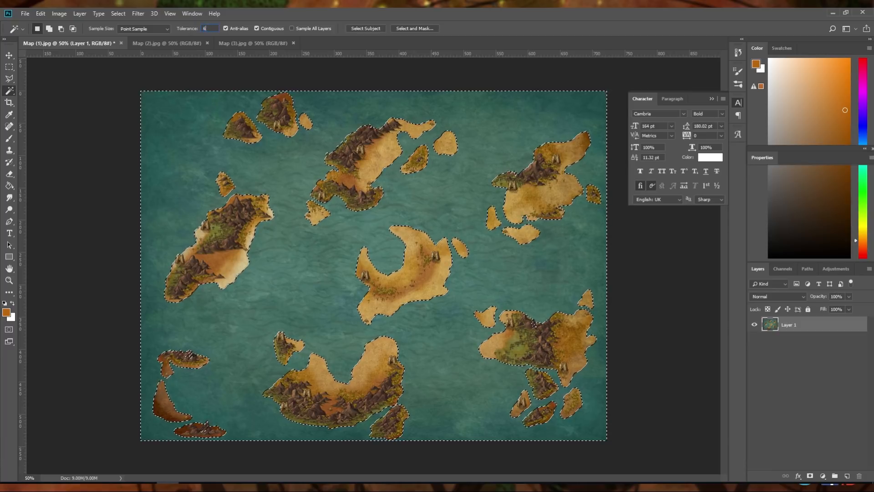
pyautogui.write('2')
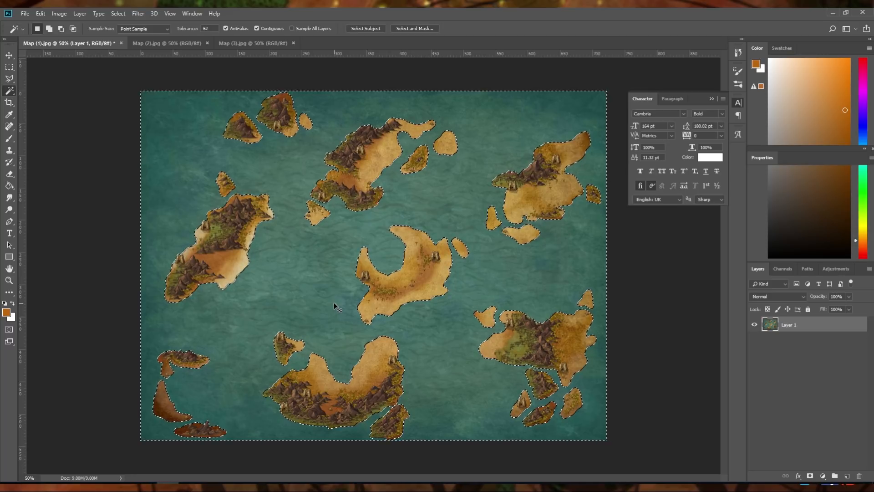
pyautogui.click(244, 45)
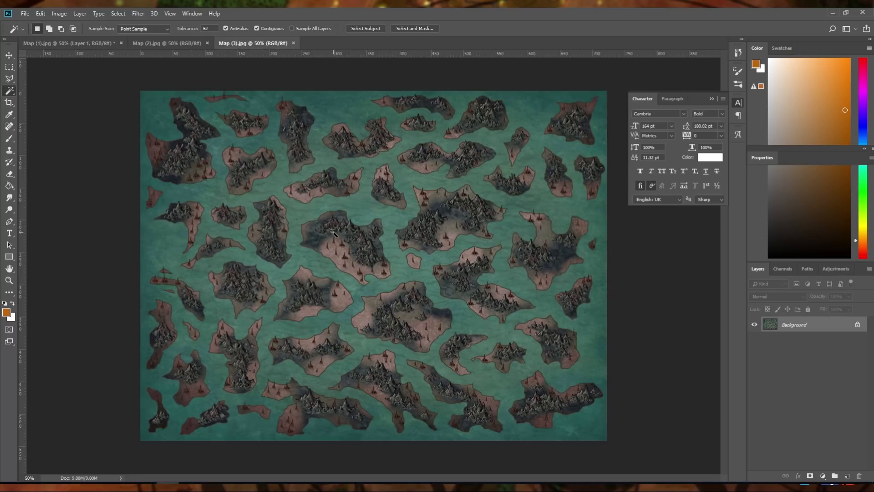
pyautogui.hotkey('ctrl', 'v')
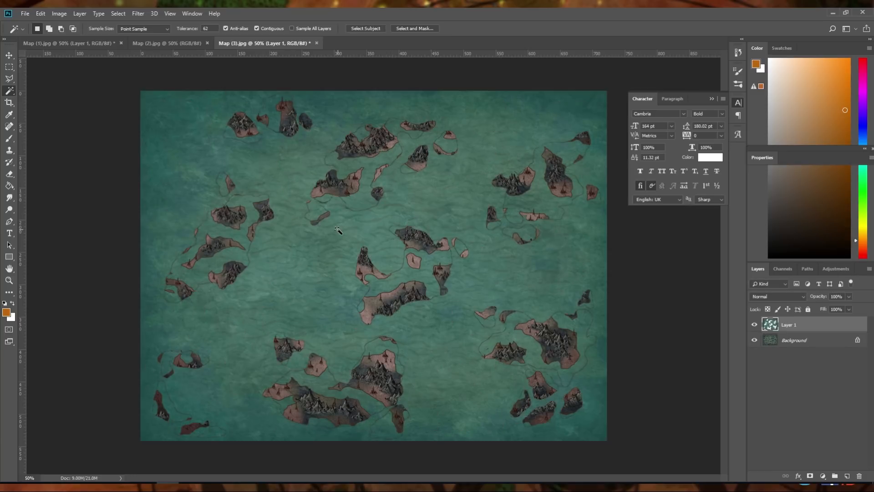
pyautogui.hotkey('ctrl', 'z')
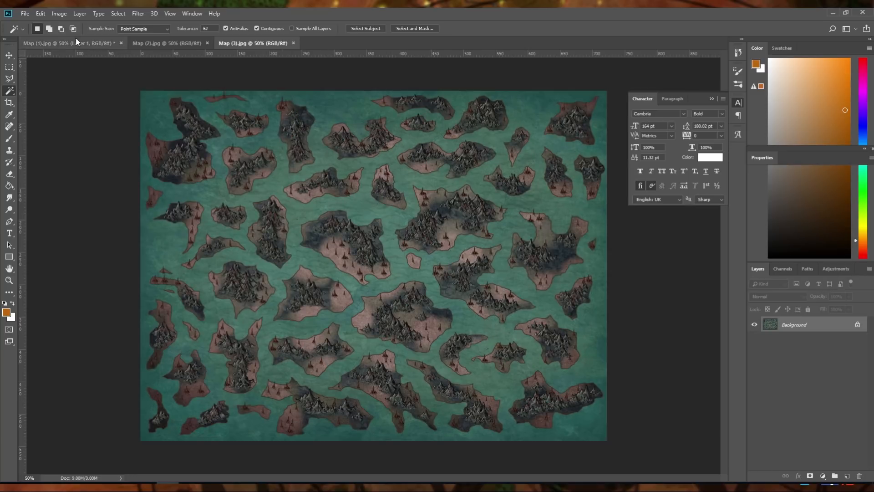
pyautogui.click(70, 43)
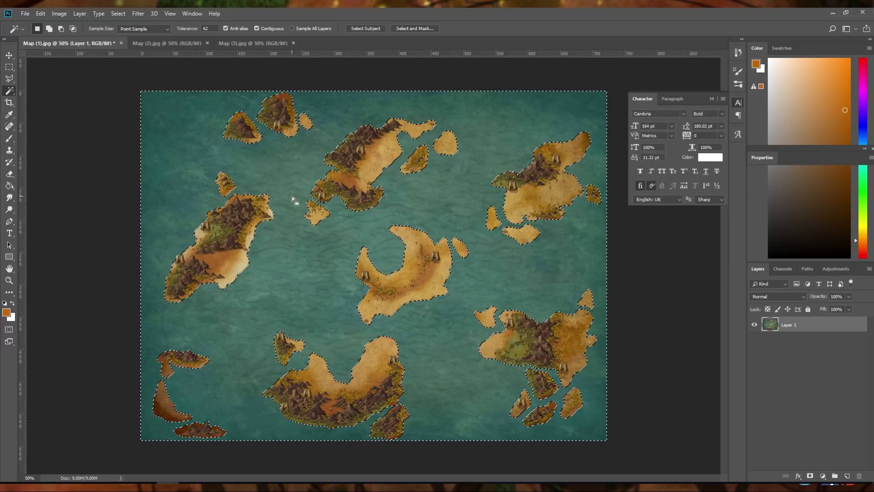
# Invert the selection to the islands and copy them into Map (3).jpg as a new layer
pyautogui.hotkey('ctrl', 'shift', 'i')
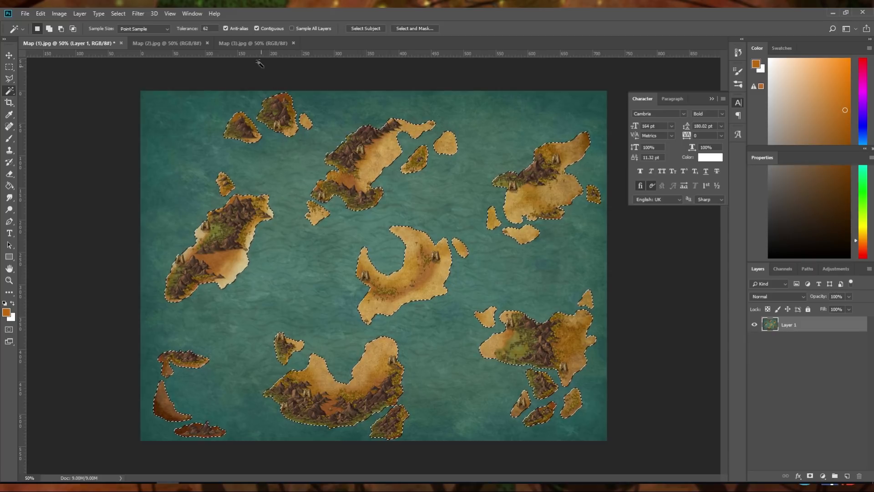
pyautogui.click(239, 42)
pyautogui.hotkey('ctrl', 'v')
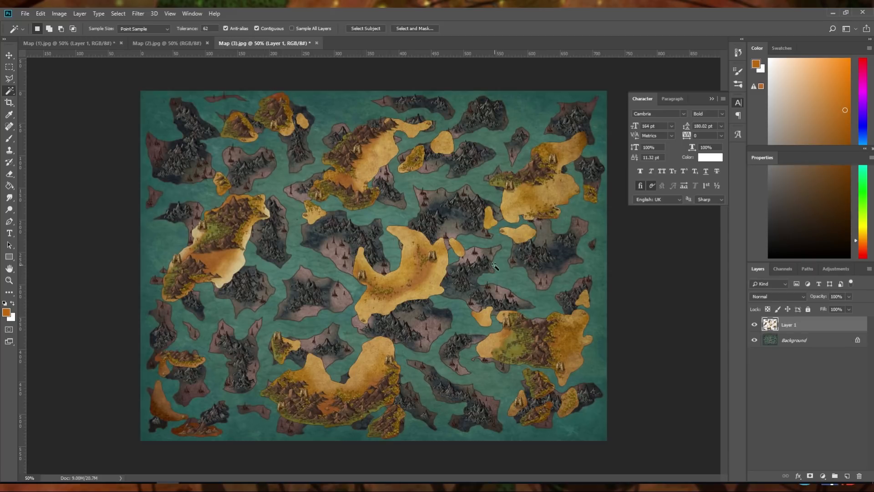
# Deselect the islands in Map (1).jpg and close that document without saving
pyautogui.click(79, 45)
pyautogui.hotkey('ctrl', 'd')
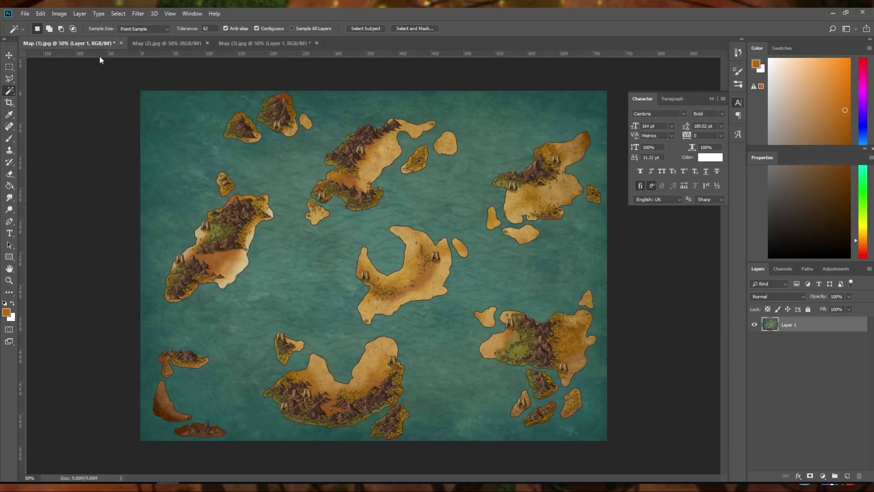
pyautogui.click(121, 43)
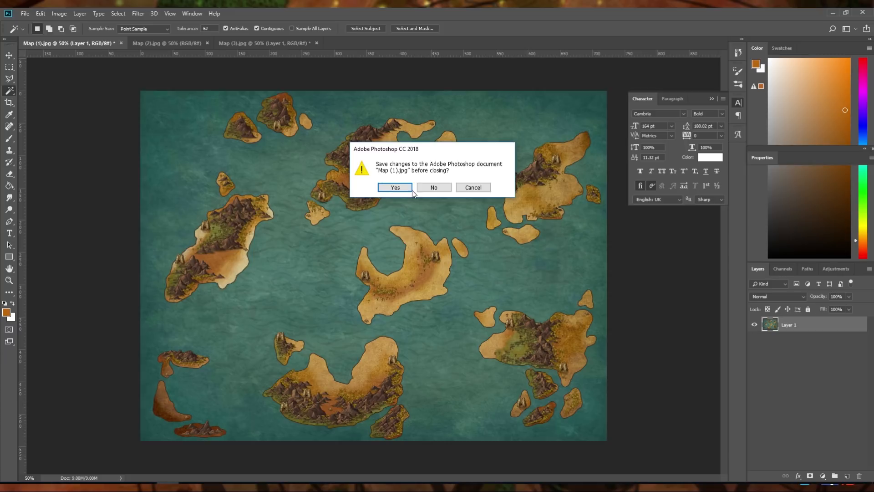
pyautogui.click(432, 187)
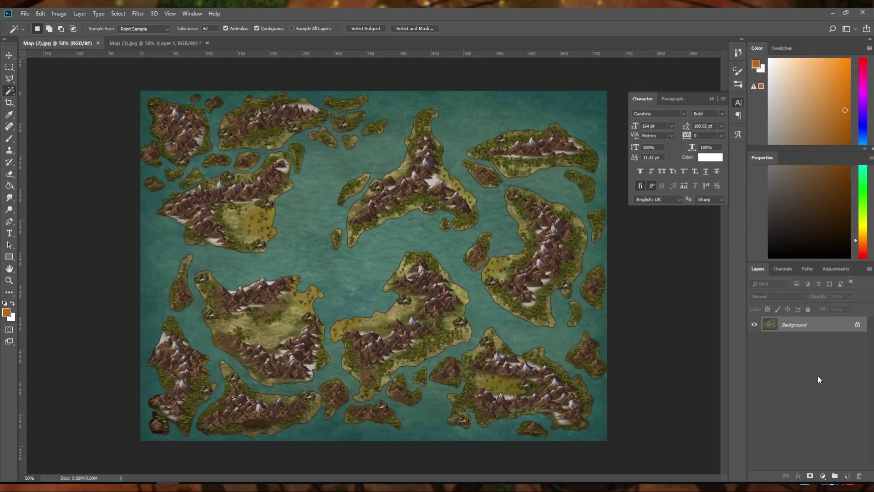
# Replace the Background layer of Map (2).jpg with a duplicate and select all its islands by inverting a Magic Wand selection of the sea
pyautogui.hotkey('ctrl', 'j')
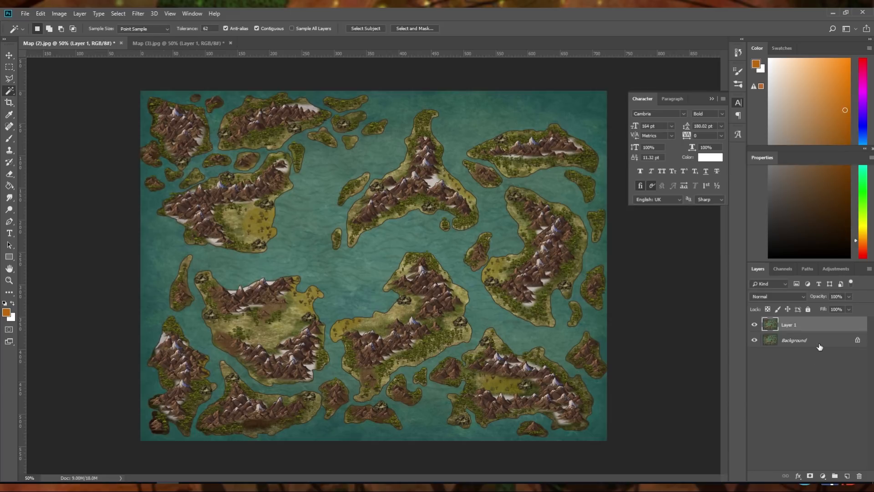
pyautogui.moveTo(820, 347); pyautogui.dragTo(859, 476)
pyautogui.click(317, 203)
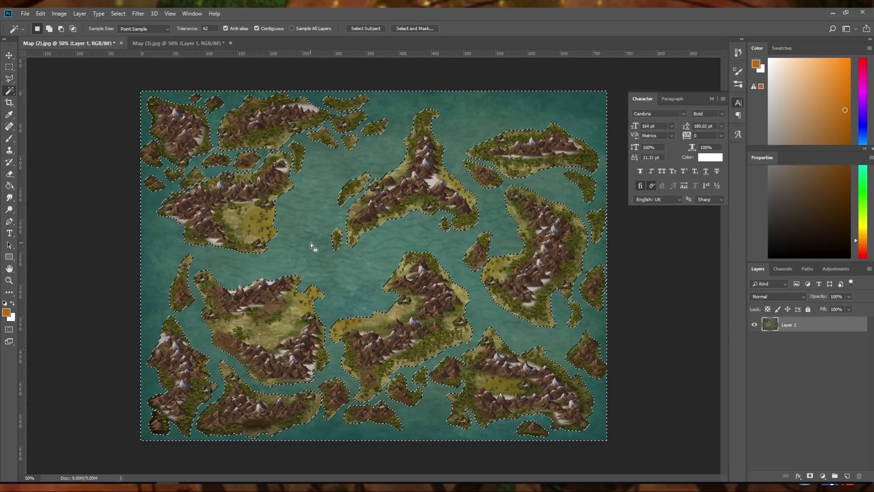
pyautogui.hotkey('ctrl', 'shift', 'i')
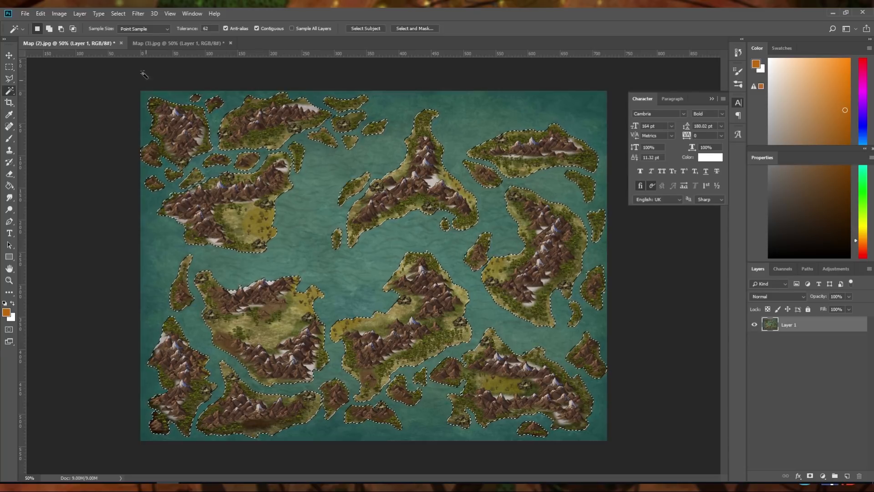
# Copy the selected islands into Map (3).jpg as a new layer and close Map (2).jpg without saving
pyautogui.click(159, 45)
pyautogui.hotkey('ctrl', 'v')
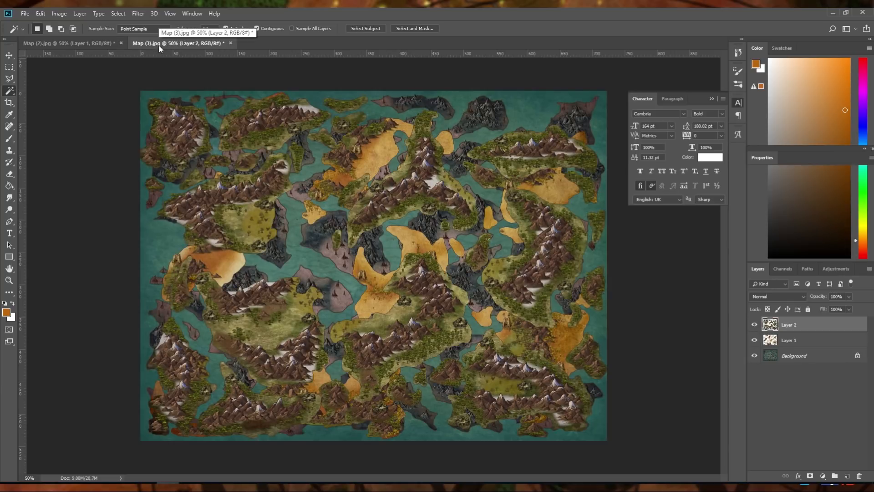
pyautogui.click(75, 44)
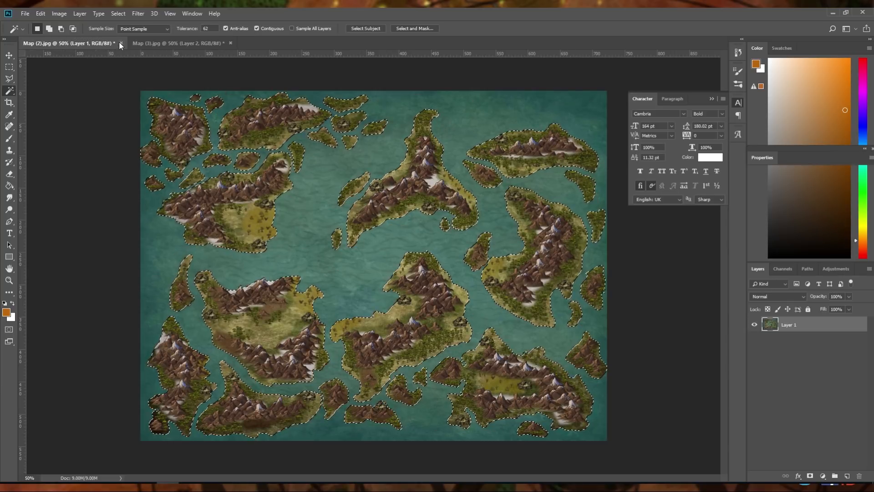
pyautogui.click(121, 43)
pyautogui.click(435, 187)
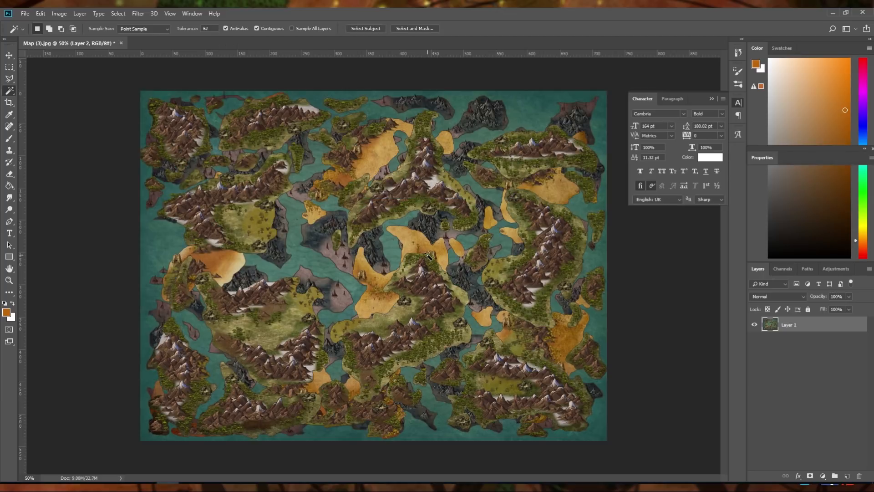
# Move the sandy islands layer to the top of the layer stack and rename it Solisphere
pyautogui.moveTo(796, 342); pyautogui.dragTo(795, 322)
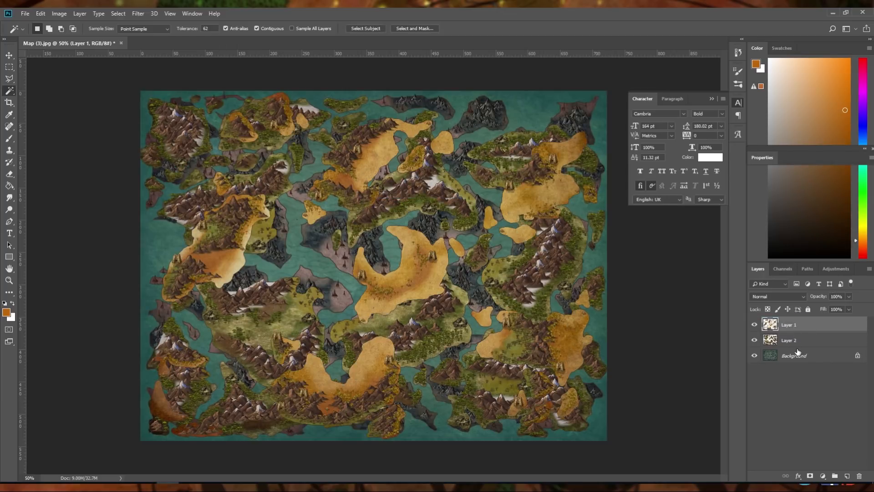
pyautogui.doubleClick(790, 325)
pyautogui.write('Solispshere')
# Rename the layer with the green, mountainous islands as Terrasphere
pyautogui.doubleClick(796, 339)
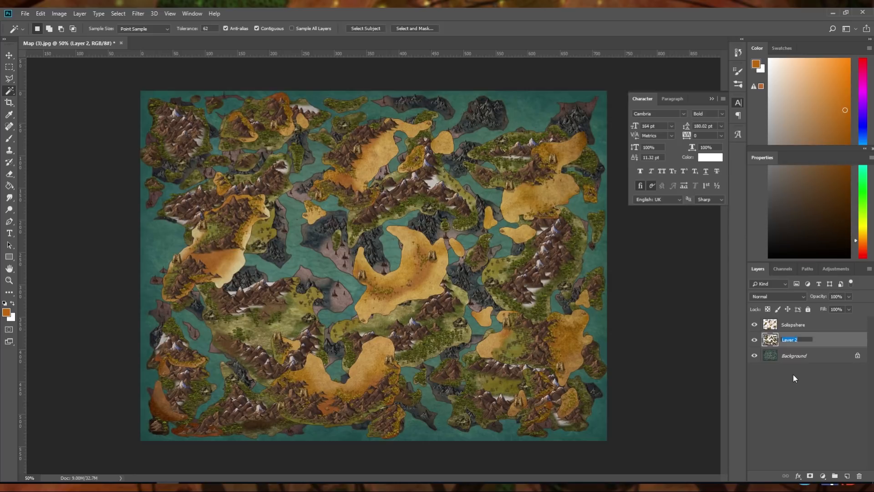
pyautogui.write('Terrasphere')
pyautogui.press('Return')
# Duplicate the Background layer and delete the locked original
pyautogui.click(816, 360)
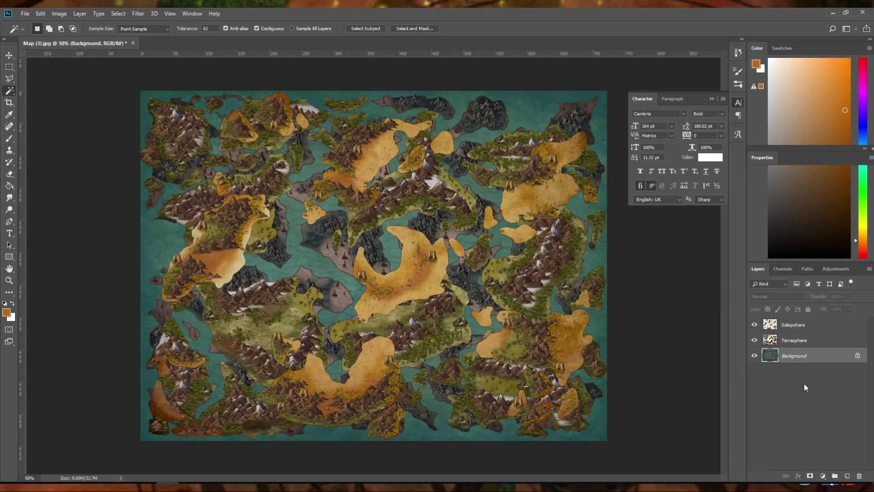
pyautogui.hotkey('ctrl', 'j')
pyautogui.click(800, 372)
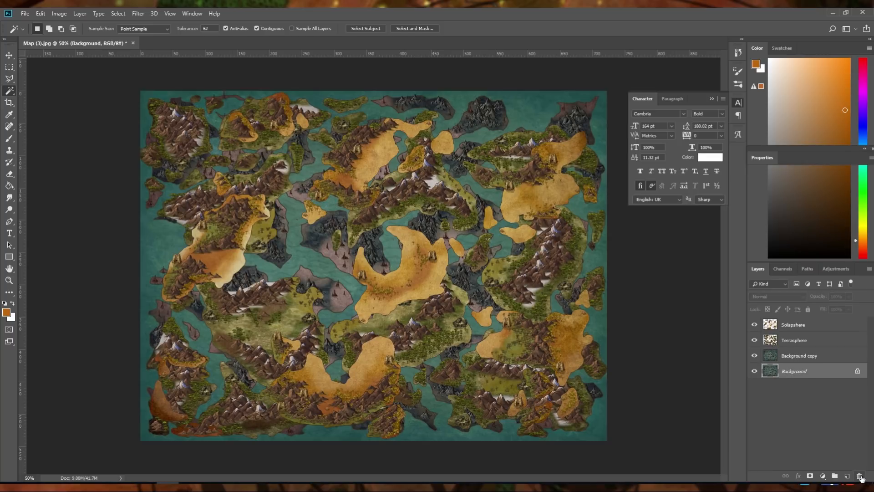
pyautogui.click(859, 475)
# Rename the duplicated background layer as Undersphere
pyautogui.doubleClick(794, 355)
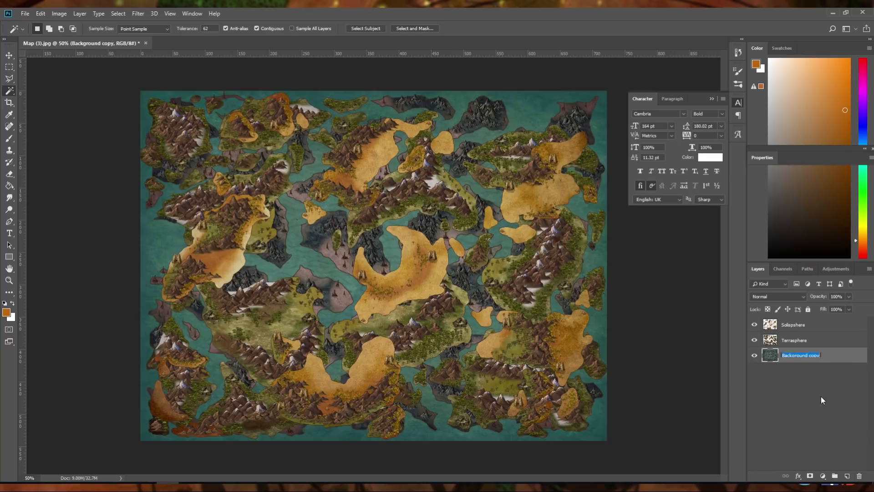
pyautogui.write('Undersphere')
pyautogui.press('Return')
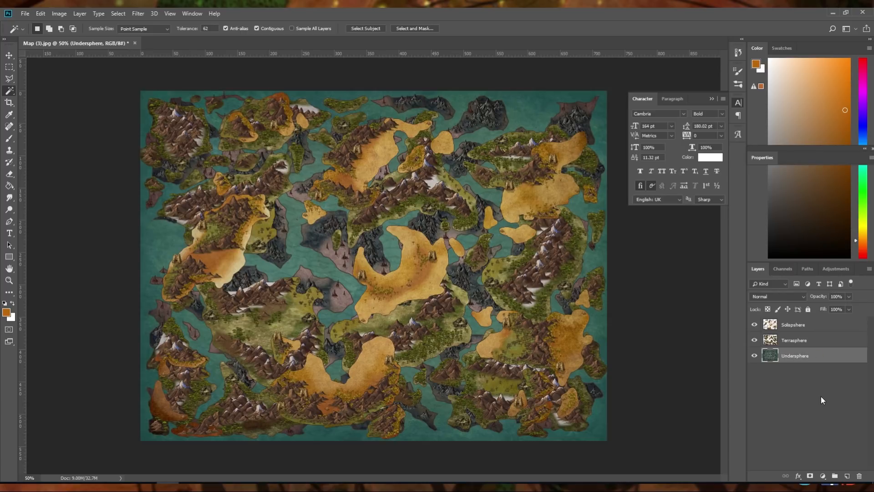
# Delete the sea from the Undersphere layer with a Magic Wand selection, hiding the other two layers during the work and showing them again
pyautogui.click(755, 340)
pyautogui.click(755, 324)
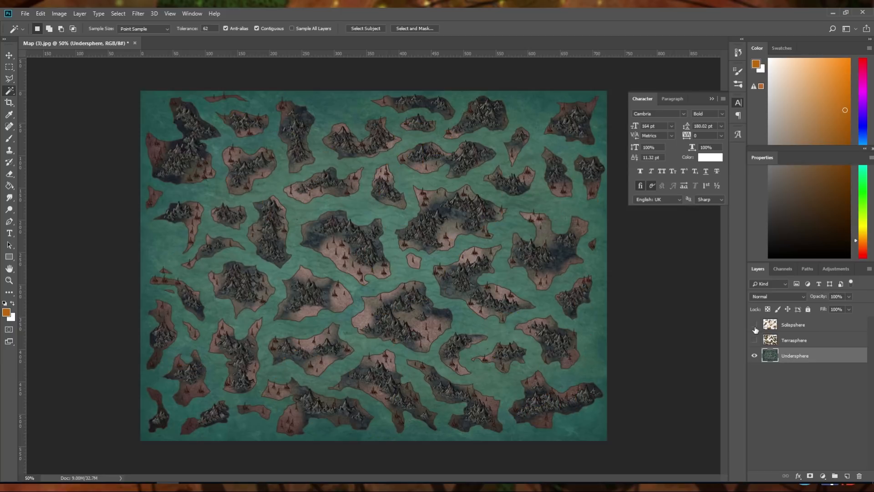
pyautogui.click(411, 179)
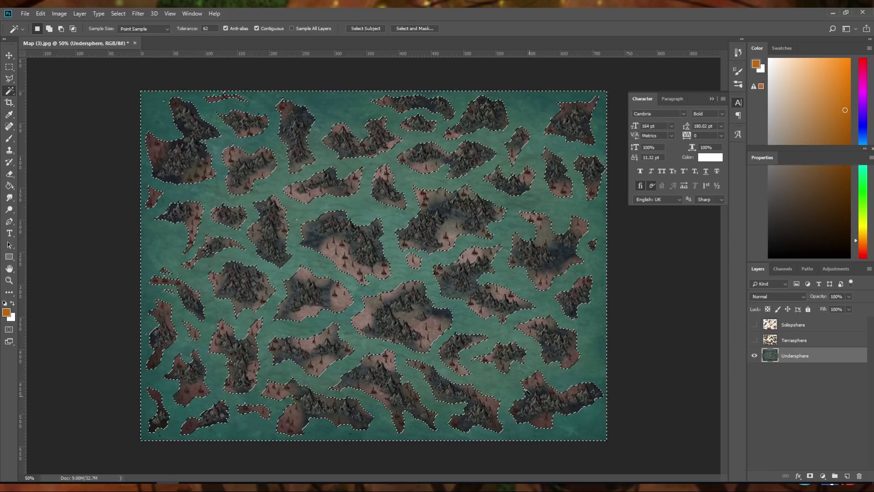
pyautogui.press('Delete')
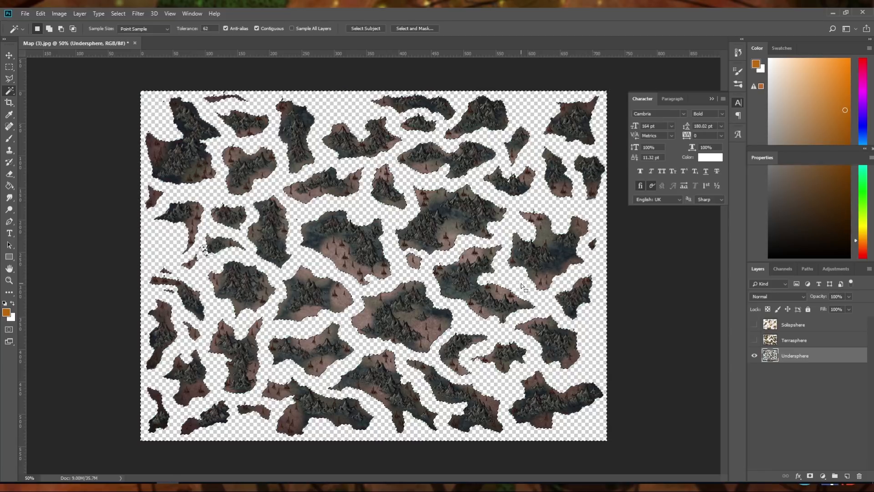
pyautogui.hotkey('ctrl', 'd')
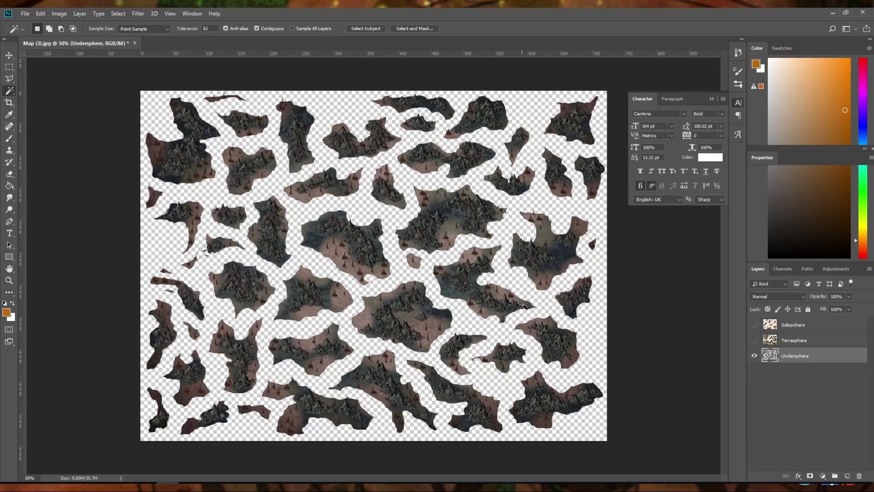
pyautogui.click(754, 340)
pyautogui.click(755, 324)
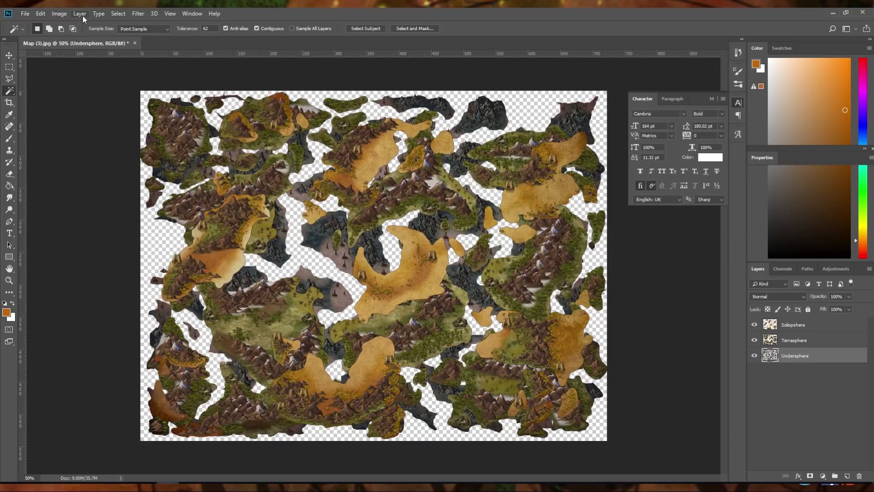
pyautogui.click(9, 55)
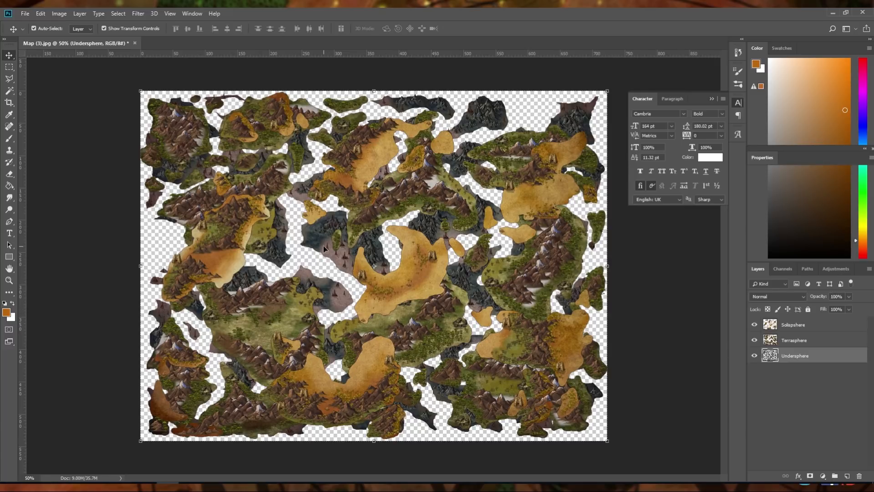
pyautogui.moveTo(324, 245)
pyautogui.mouseDown()
pyautogui.moveTo(399, 253)
pyautogui.moveTo(423, 209)
pyautogui.moveTo(228, 298)
pyautogui.moveTo(347, 249)
pyautogui.moveTo(344, 224)
pyautogui.moveTo(296, 207)
pyautogui.moveTo(268, 255)
pyautogui.moveTo(337, 296)
pyautogui.moveTo(343, 231)
pyautogui.moveTo(294, 239)
pyautogui.moveTo(314, 253)
pyautogui.moveTo(332, 245)
pyautogui.moveTo(325, 256)
pyautogui.moveTo(321, 243)
pyautogui.moveTo(248, 283)
pyautogui.moveTo(323, 246)
pyautogui.mouseUp()
pyautogui.click(795, 340)
pyautogui.moveTo(387, 211)
pyautogui.mouseDown()
pyautogui.moveTo(435, 233)
pyautogui.moveTo(457, 261)
pyautogui.moveTo(380, 201)
pyautogui.moveTo(384, 215)
pyautogui.mouseUp()
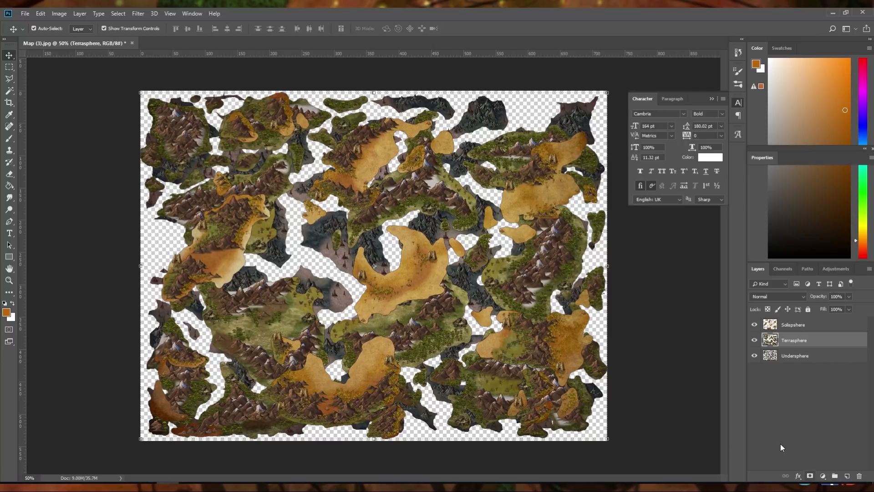
# Add a new layer beneath the three island layers and fill it with black using the Paint Bucket
pyautogui.click(819, 413)
pyautogui.click(850, 475)
pyautogui.moveTo(825, 324); pyautogui.dragTo(825, 380)
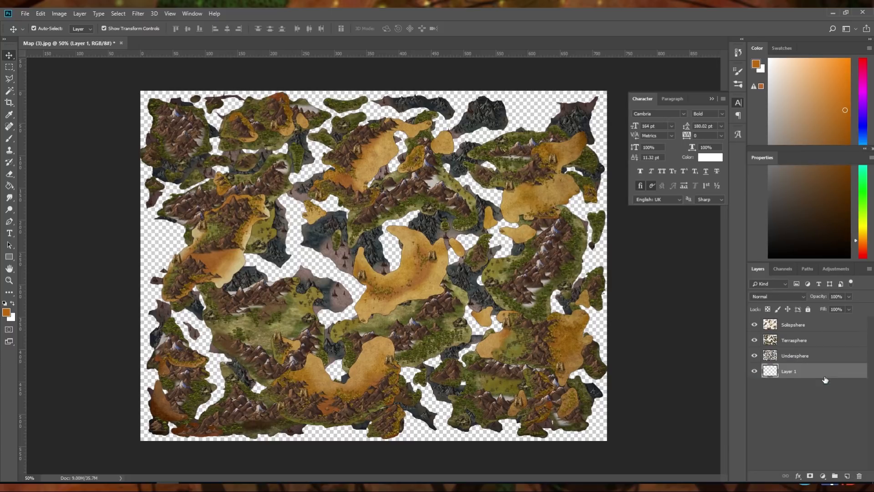
pyautogui.click(4, 304)
pyautogui.click(9, 185)
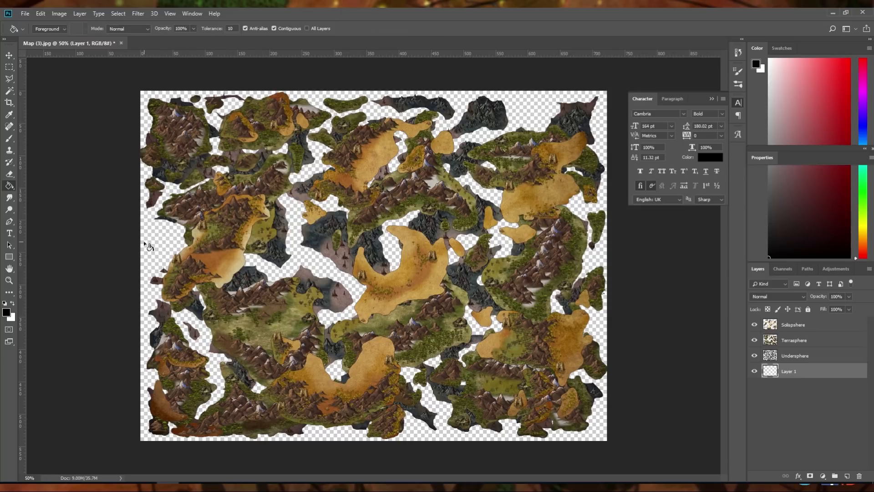
pyautogui.click(154, 324)
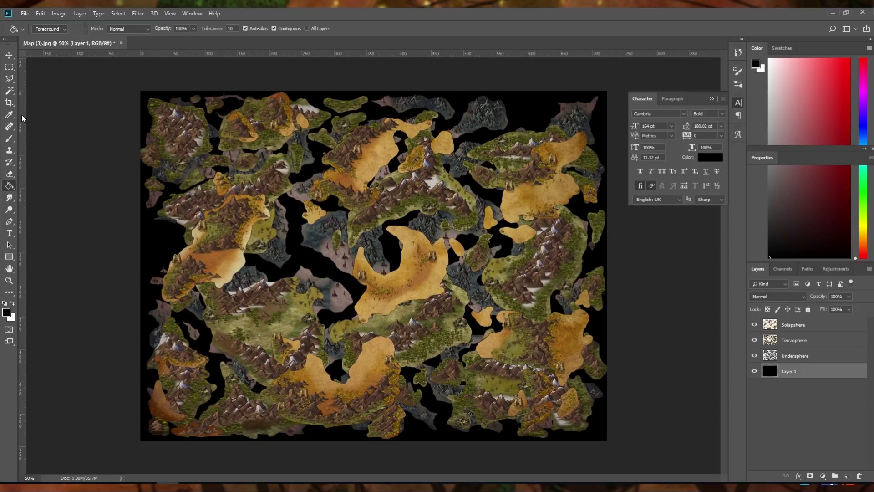
# Set the foreground colour to magenta, hex d425ca
pyautogui.press('i')
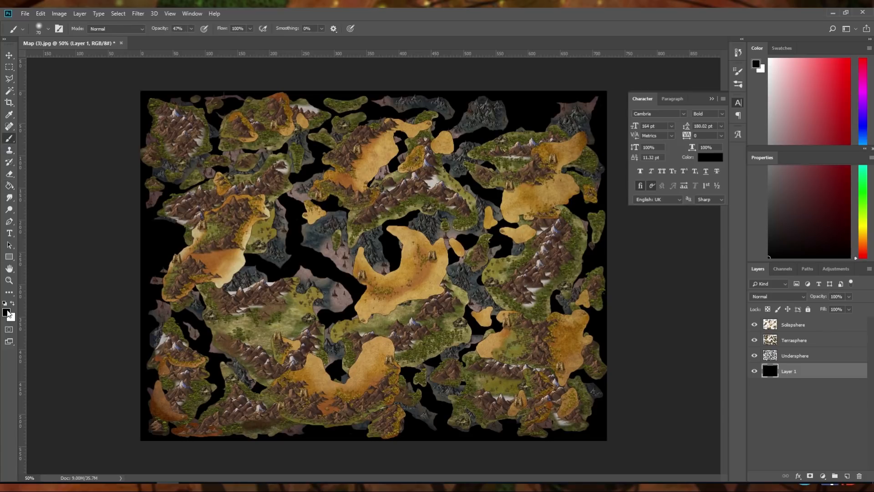
pyautogui.click(6, 312)
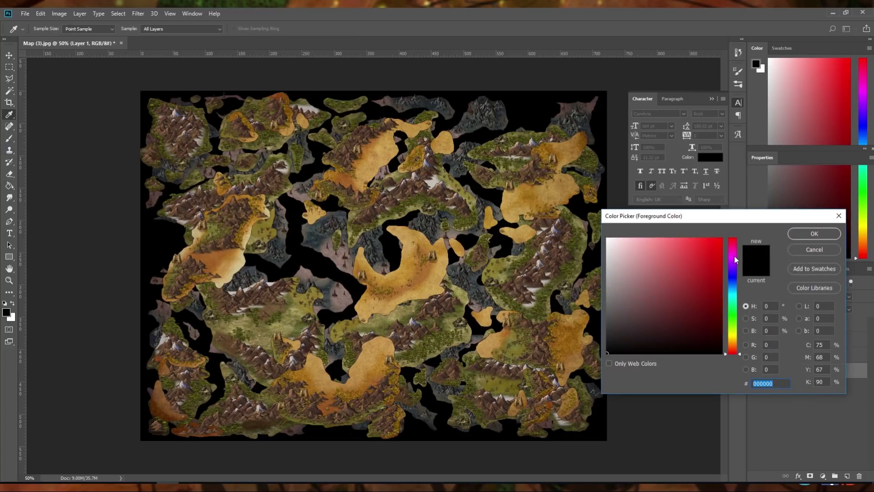
pyautogui.click(734, 256)
pyautogui.click(704, 257)
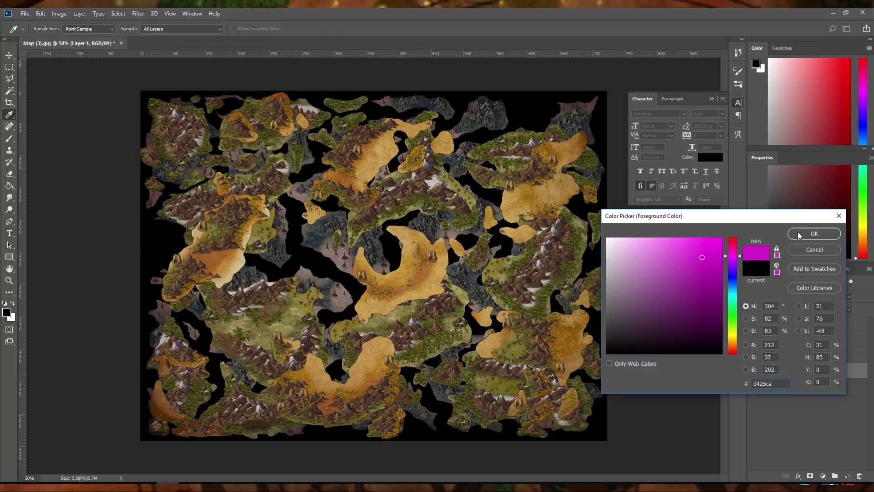
pyautogui.click(814, 234)
# Paint sweeping, spiral-like magenta strokes across the black layer with a soft round brush of 196 px at 47% opacity
pyautogui.press('b')
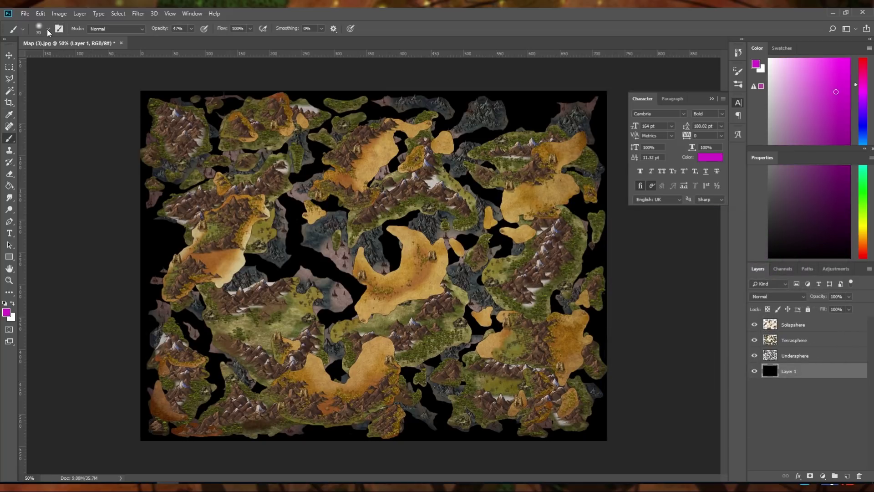
pyautogui.click(48, 30)
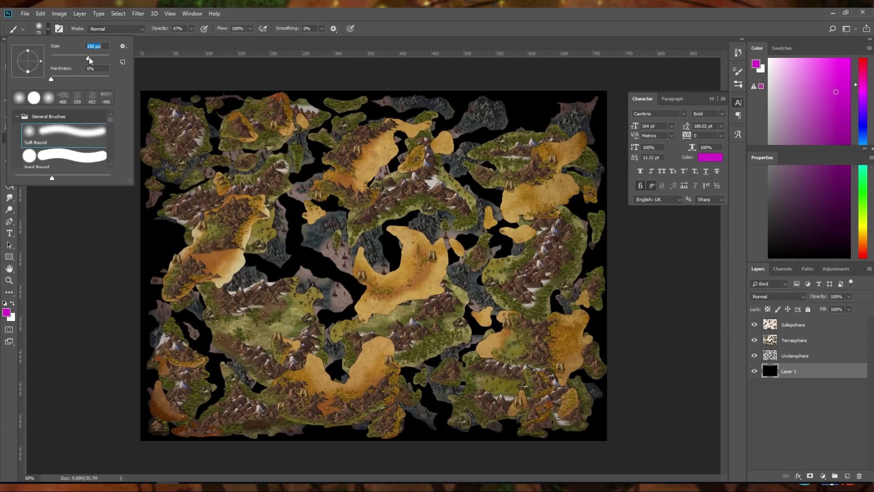
pyautogui.click(161, 47)
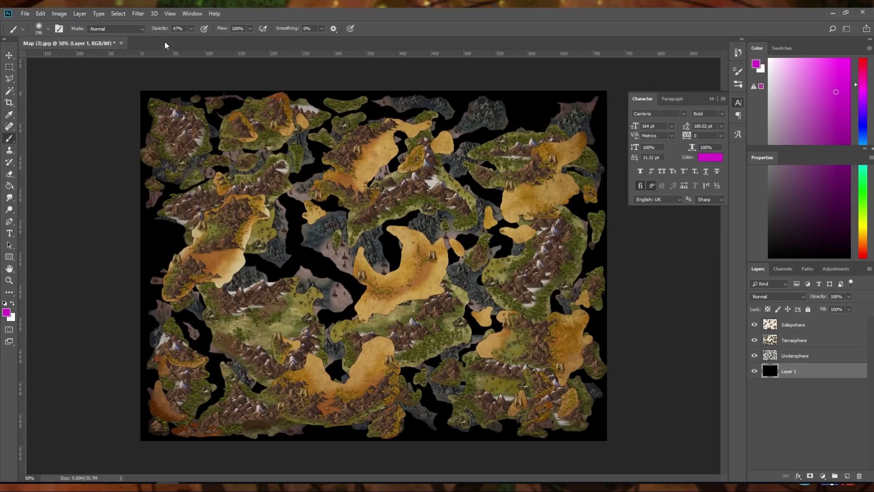
pyautogui.moveTo(371, 258)
pyautogui.mouseDown()
pyautogui.moveTo(469, 264)
pyautogui.moveTo(398, 150)
pyautogui.moveTo(339, 326)
pyautogui.moveTo(577, 273)
pyautogui.moveTo(585, 100)
pyautogui.mouseUp()
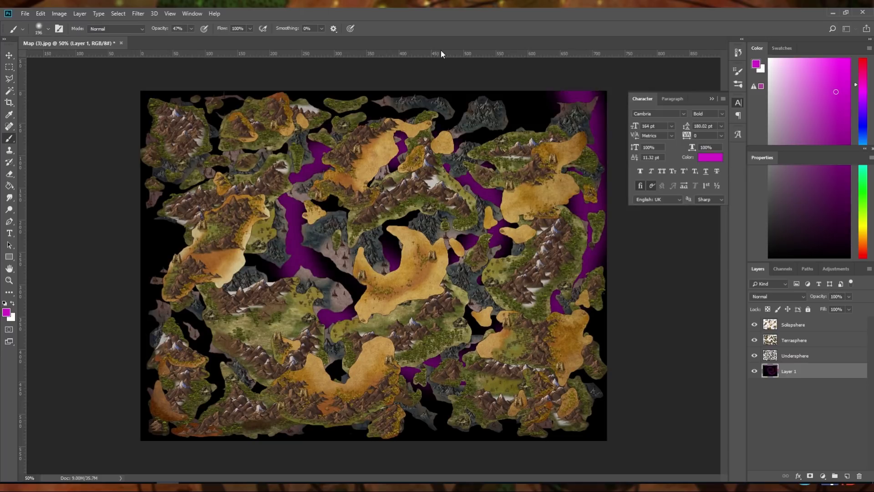
pyautogui.moveTo(409, 154)
pyautogui.mouseDown()
pyautogui.moveTo(273, 88)
pyautogui.moveTo(151, 96)
pyautogui.mouseUp()
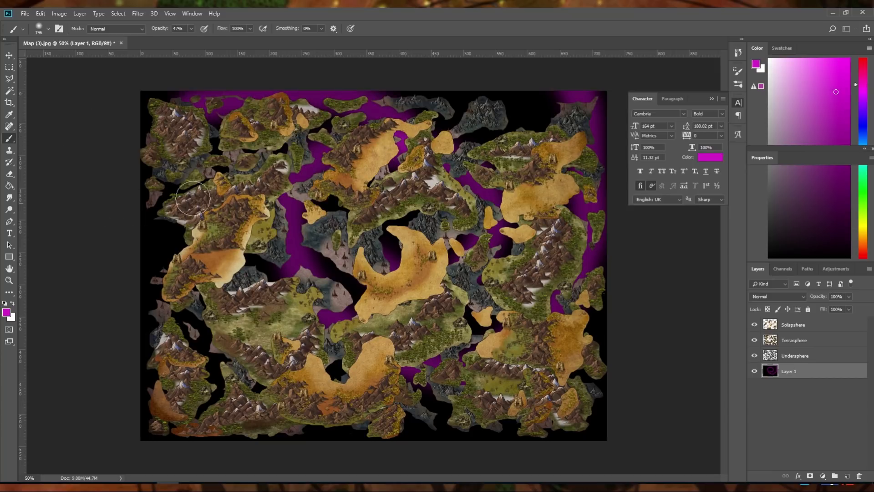
pyautogui.moveTo(150, 228)
pyautogui.mouseDown()
pyautogui.moveTo(156, 435)
pyautogui.moveTo(148, 432)
pyautogui.mouseUp()
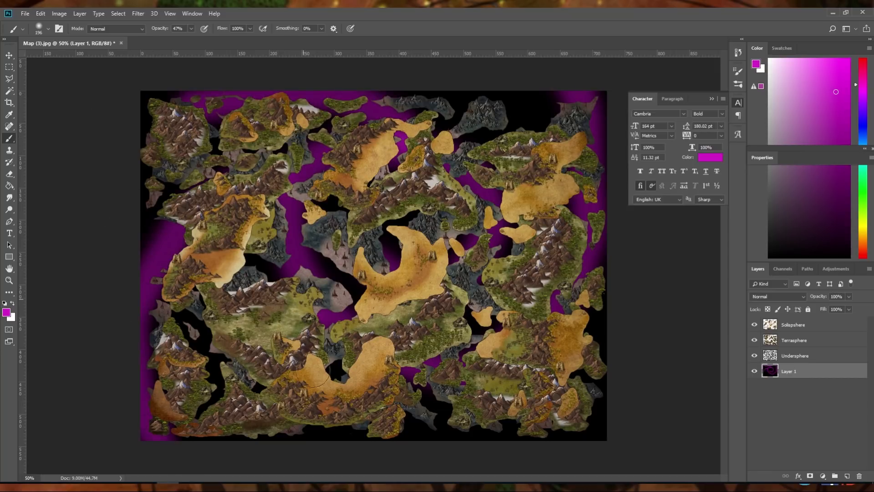
pyautogui.moveTo(318, 435); pyautogui.dragTo(370, 434)
pyautogui.moveTo(598, 391); pyautogui.dragTo(600, 429)
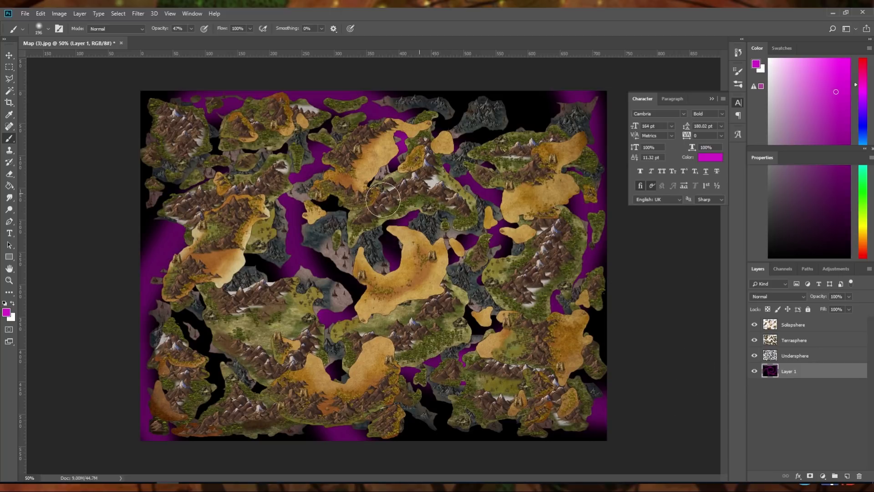
pyautogui.moveTo(484, 240)
pyautogui.mouseDown()
pyautogui.moveTo(457, 84)
pyautogui.moveTo(271, 103)
pyautogui.mouseUp()
pyautogui.moveTo(455, 182)
pyautogui.mouseDown()
pyautogui.moveTo(336, 120)
pyautogui.moveTo(214, 127)
pyautogui.moveTo(36, 190)
pyautogui.mouseUp()
pyautogui.moveTo(199, 196); pyautogui.dragTo(71, 308)
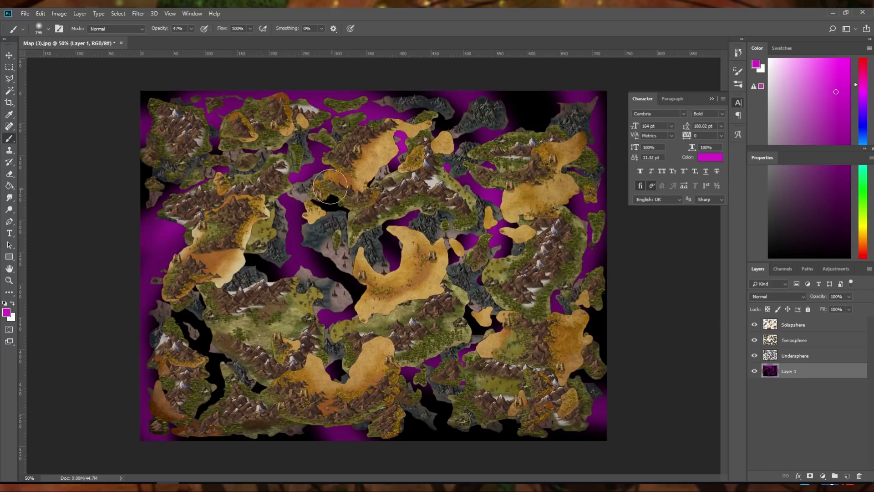
pyautogui.moveTo(328, 188)
pyautogui.mouseDown()
pyautogui.moveTo(203, 359)
pyautogui.moveTo(184, 435)
pyautogui.moveTo(311, 259)
pyautogui.moveTo(539, 305)
pyautogui.mouseUp()
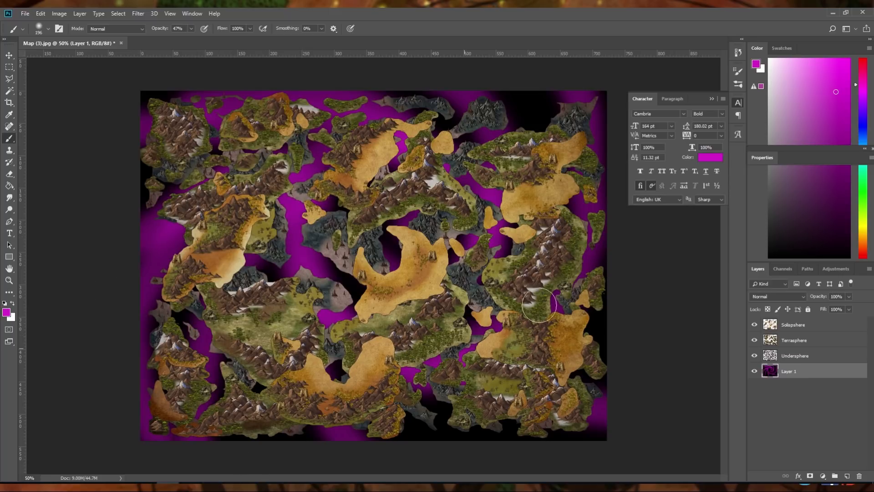
pyautogui.moveTo(587, 218); pyautogui.dragTo(602, 95)
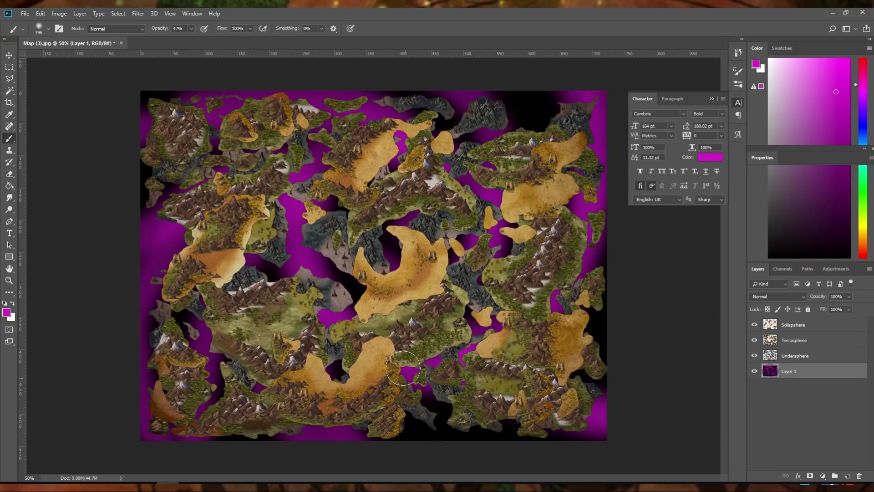
pyautogui.moveTo(381, 246); pyautogui.dragTo(360, 222)
pyautogui.moveTo(443, 145); pyautogui.dragTo(364, 91)
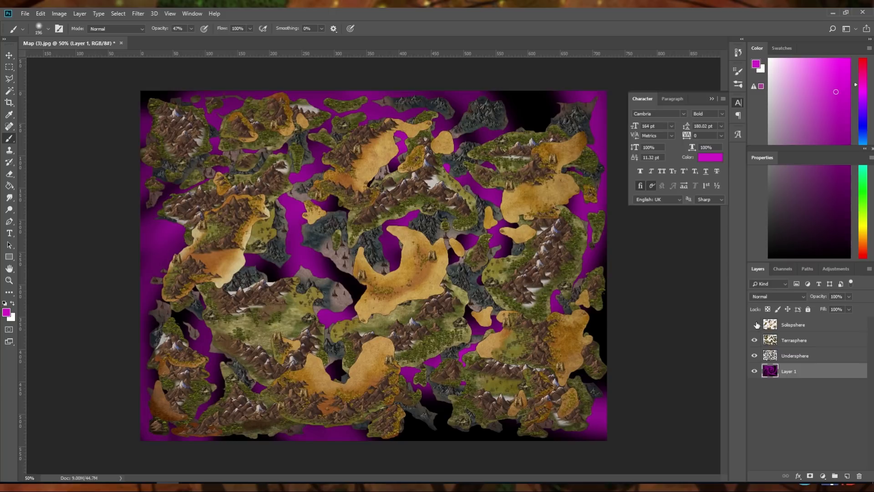
# Hide the three island layers and paint more curved magenta strokes outward from the centre to thicken the swirl
pyautogui.click(754, 324)
pyautogui.click(755, 340)
pyautogui.click(754, 356)
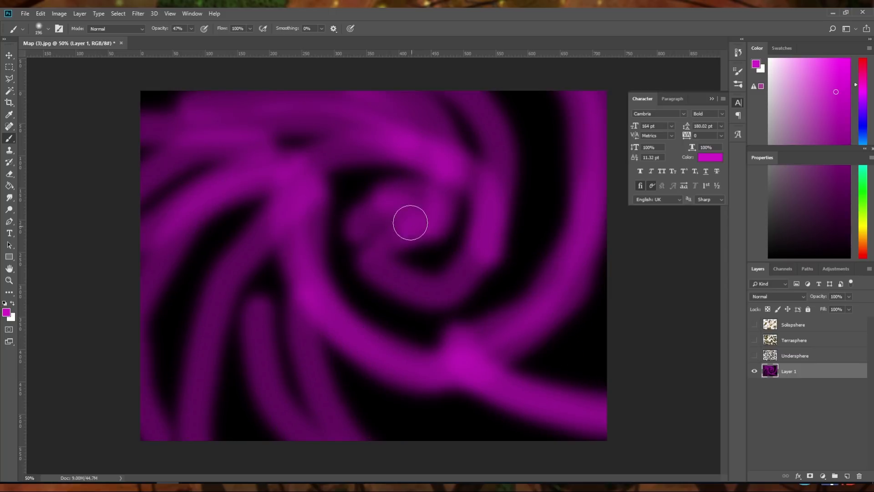
pyautogui.moveTo(410, 222)
pyautogui.mouseDown()
pyautogui.moveTo(384, 187)
pyautogui.moveTo(286, 359)
pyautogui.moveTo(314, 437)
pyautogui.mouseUp()
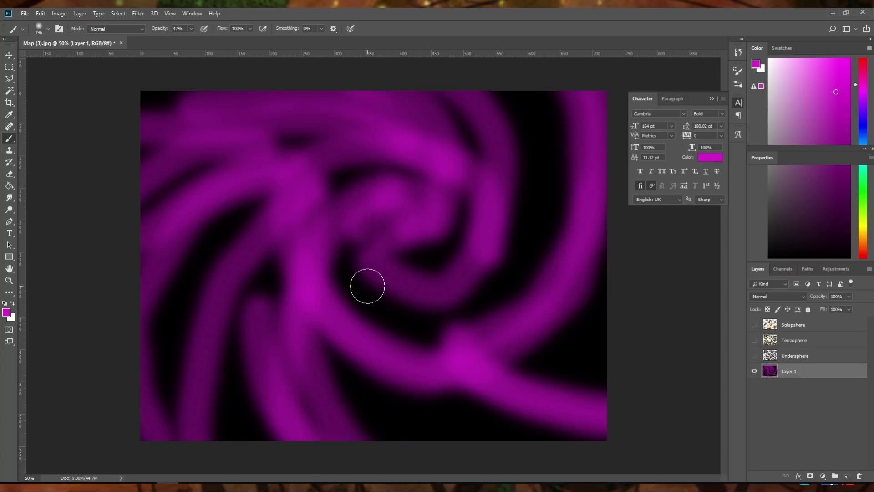
pyautogui.moveTo(367, 286)
pyautogui.mouseDown()
pyautogui.moveTo(376, 406)
pyautogui.moveTo(591, 455)
pyautogui.mouseUp()
pyautogui.moveTo(390, 318)
pyautogui.mouseDown()
pyautogui.moveTo(494, 328)
pyautogui.moveTo(443, 319)
pyautogui.moveTo(653, 317)
pyautogui.moveTo(510, 298)
pyautogui.moveTo(541, 275)
pyautogui.moveTo(613, 131)
pyautogui.moveTo(549, 173)
pyautogui.moveTo(512, 240)
pyautogui.moveTo(537, 75)
pyautogui.mouseUp()
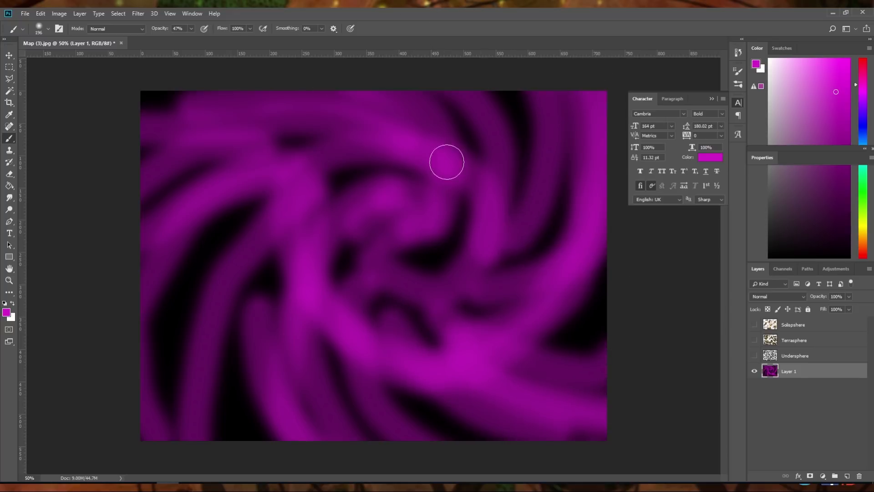
pyautogui.moveTo(447, 162)
pyautogui.mouseDown()
pyautogui.moveTo(382, 95)
pyautogui.moveTo(182, 91)
pyautogui.mouseUp()
pyautogui.moveTo(297, 185)
pyautogui.mouseDown()
pyautogui.moveTo(183, 258)
pyautogui.moveTo(119, 418)
pyautogui.mouseUp()
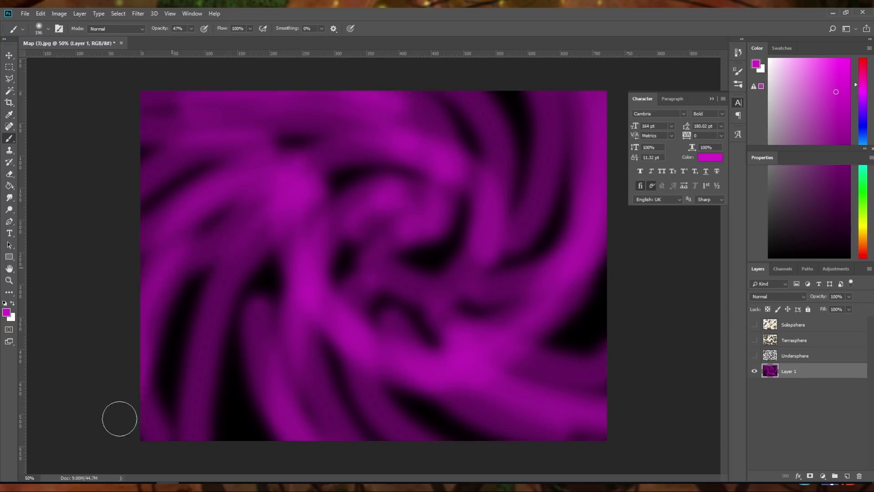
pyautogui.moveTo(410, 254)
pyautogui.mouseDown()
pyautogui.moveTo(406, 187)
pyautogui.moveTo(446, 264)
pyautogui.moveTo(298, 287)
pyautogui.moveTo(464, 140)
pyautogui.moveTo(400, 376)
pyautogui.moveTo(408, 95)
pyautogui.moveTo(309, 407)
pyautogui.moveTo(451, 421)
pyautogui.mouseUp()
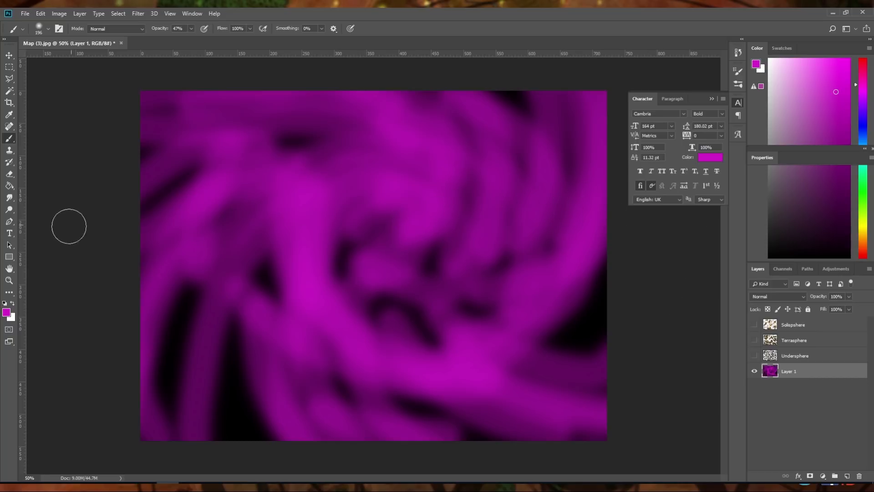
# Change the foreground colour to a bright green by shifting only its hue
pyautogui.click(7, 314)
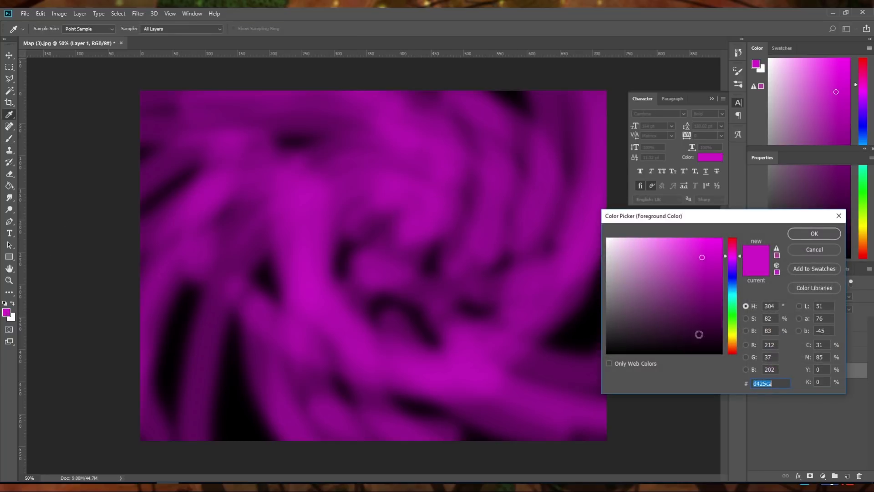
pyautogui.click(732, 314)
pyautogui.click(796, 234)
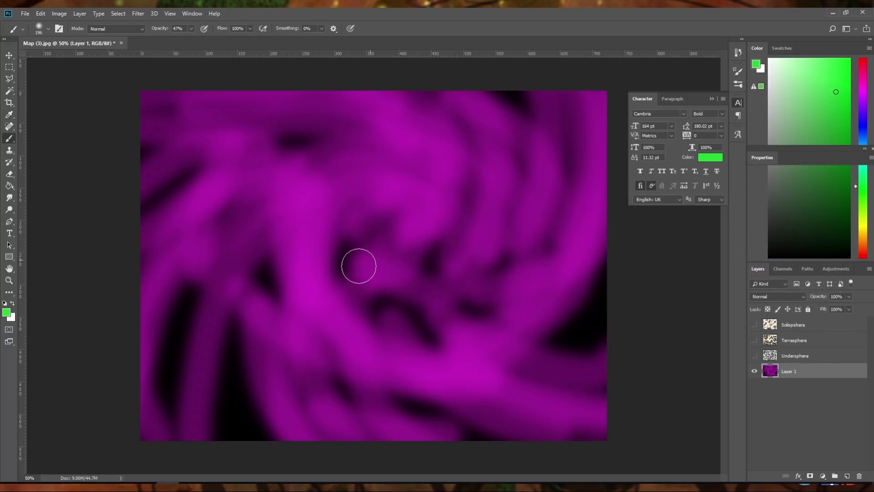
# Paint broad curved bright green strokes over the magenta swirl, spiralling outward from the centre to the canvas edges
pyautogui.click(367, 234)
pyautogui.moveTo(356, 237)
pyautogui.mouseDown()
pyautogui.moveTo(424, 269)
pyautogui.moveTo(360, 177)
pyautogui.moveTo(294, 312)
pyautogui.moveTo(523, 243)
pyautogui.moveTo(353, 135)
pyautogui.moveTo(214, 324)
pyautogui.moveTo(486, 437)
pyautogui.moveTo(578, 211)
pyautogui.mouseUp()
pyautogui.moveTo(558, 160)
pyautogui.mouseDown()
pyautogui.moveTo(487, 98)
pyautogui.moveTo(269, 107)
pyautogui.moveTo(168, 155)
pyautogui.moveTo(86, 338)
pyautogui.moveTo(170, 291)
pyautogui.moveTo(152, 444)
pyautogui.mouseUp()
pyautogui.moveTo(332, 259)
pyautogui.mouseDown()
pyautogui.moveTo(414, 302)
pyautogui.moveTo(433, 235)
pyautogui.moveTo(323, 216)
pyautogui.moveTo(341, 314)
pyautogui.moveTo(470, 265)
pyautogui.moveTo(446, 152)
pyautogui.moveTo(276, 188)
pyautogui.moveTo(381, 336)
pyautogui.moveTo(538, 250)
pyautogui.moveTo(503, 121)
pyautogui.moveTo(370, 100)
pyautogui.moveTo(246, 162)
pyautogui.moveTo(293, 364)
pyautogui.moveTo(491, 418)
pyautogui.moveTo(600, 283)
pyautogui.moveTo(582, 114)
pyautogui.moveTo(386, 76)
pyautogui.moveTo(206, 99)
pyautogui.moveTo(109, 309)
pyautogui.moveTo(185, 274)
pyautogui.moveTo(156, 326)
pyautogui.moveTo(156, 418)
pyautogui.moveTo(186, 347)
pyautogui.moveTo(178, 459)
pyautogui.moveTo(250, 347)
pyautogui.mouseUp()
pyautogui.moveTo(315, 367)
pyautogui.mouseDown()
pyautogui.moveTo(393, 427)
pyautogui.moveTo(469, 422)
pyautogui.moveTo(608, 354)
pyautogui.moveTo(567, 337)
pyautogui.moveTo(526, 272)
pyautogui.mouseUp()
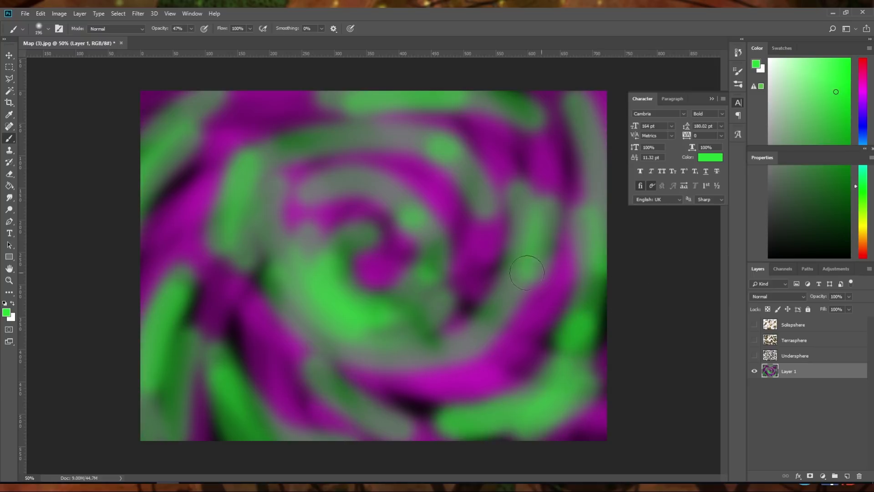
# Set the foreground colour to purple, hex 9f14df, and paint broad curved strokes over the green and magenta swirl
pyautogui.click(6, 312)
pyautogui.moveTo(733, 274); pyautogui.dragTo(733, 267)
pyautogui.click(796, 236)
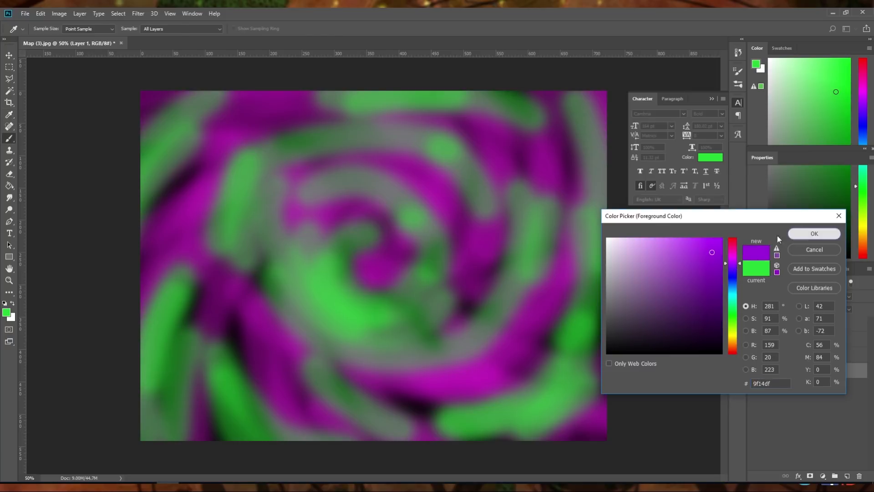
pyautogui.moveTo(395, 246)
pyautogui.mouseDown()
pyautogui.moveTo(334, 209)
pyautogui.moveTo(286, 206)
pyautogui.mouseUp()
pyautogui.moveTo(360, 164)
pyautogui.mouseDown()
pyautogui.moveTo(278, 131)
pyautogui.moveTo(166, 207)
pyautogui.moveTo(187, 170)
pyautogui.moveTo(155, 205)
pyautogui.moveTo(174, 280)
pyautogui.moveTo(198, 269)
pyautogui.moveTo(170, 408)
pyautogui.moveTo(215, 373)
pyautogui.moveTo(252, 445)
pyautogui.moveTo(239, 352)
pyautogui.moveTo(334, 456)
pyautogui.moveTo(332, 393)
pyautogui.moveTo(422, 438)
pyautogui.moveTo(428, 421)
pyautogui.moveTo(537, 418)
pyautogui.moveTo(526, 395)
pyautogui.moveTo(572, 358)
pyautogui.moveTo(592, 260)
pyautogui.moveTo(585, 168)
pyautogui.moveTo(548, 125)
pyautogui.moveTo(509, 148)
pyautogui.moveTo(453, 100)
pyautogui.moveTo(459, 150)
pyautogui.moveTo(372, 98)
pyautogui.moveTo(371, 132)
pyautogui.moveTo(272, 103)
pyautogui.moveTo(231, 106)
pyautogui.moveTo(146, 164)
pyautogui.moveTo(98, 289)
pyautogui.moveTo(157, 224)
pyautogui.moveTo(119, 350)
pyautogui.moveTo(163, 263)
pyautogui.moveTo(118, 337)
pyautogui.moveTo(183, 339)
pyautogui.moveTo(238, 299)
pyautogui.moveTo(222, 371)
pyautogui.moveTo(253, 326)
pyautogui.moveTo(267, 368)
pyautogui.moveTo(352, 434)
pyautogui.moveTo(376, 382)
pyautogui.moveTo(443, 399)
pyautogui.moveTo(473, 310)
pyautogui.moveTo(410, 270)
pyautogui.mouseUp()
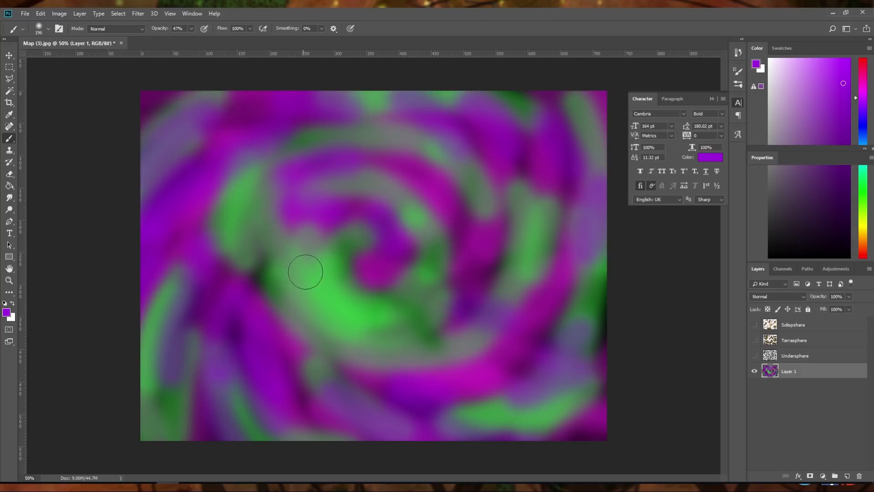
pyautogui.moveTo(249, 266)
pyautogui.mouseDown()
pyautogui.moveTo(234, 355)
pyautogui.moveTo(198, 306)
pyautogui.moveTo(152, 362)
pyautogui.moveTo(138, 406)
pyautogui.moveTo(145, 448)
pyautogui.moveTo(173, 435)
pyautogui.moveTo(166, 438)
pyautogui.moveTo(330, 440)
pyautogui.mouseUp()
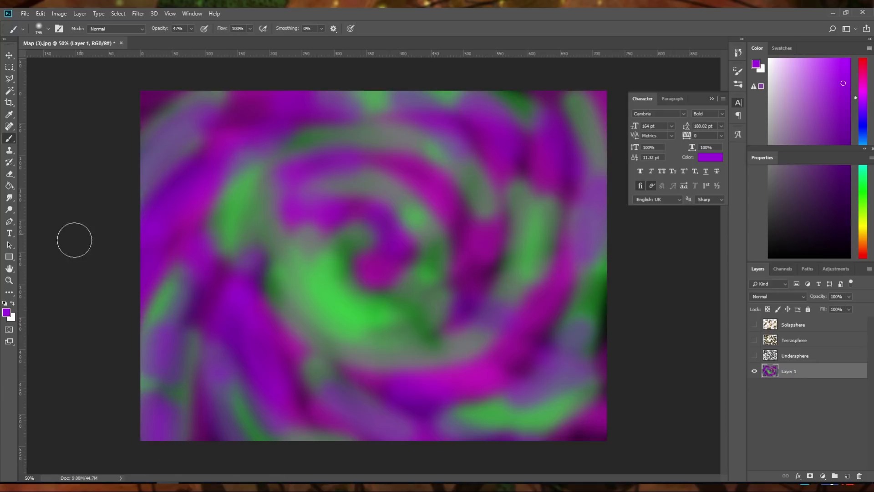
# Paint thin curved strokes in light blue, hex 14b2df, with a 70 px brush, following the swirl from its centre out to the canvas edges
pyautogui.click(7, 312)
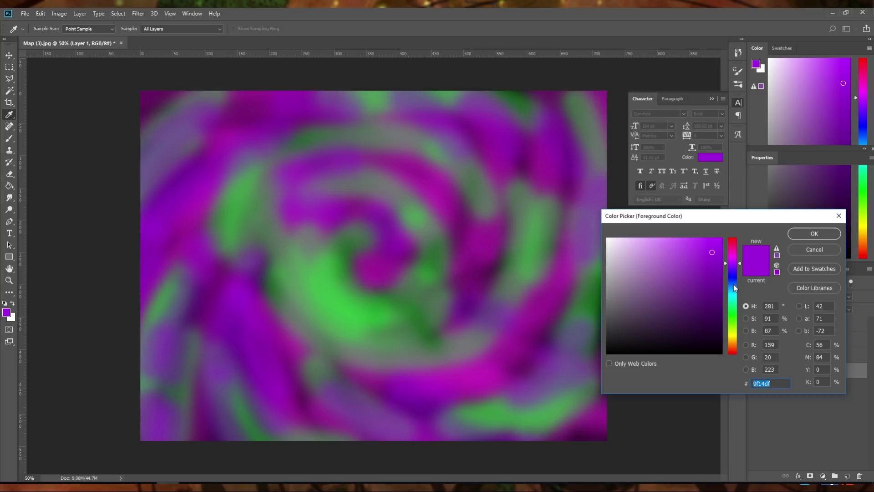
pyautogui.moveTo(733, 284); pyautogui.dragTo(733, 291)
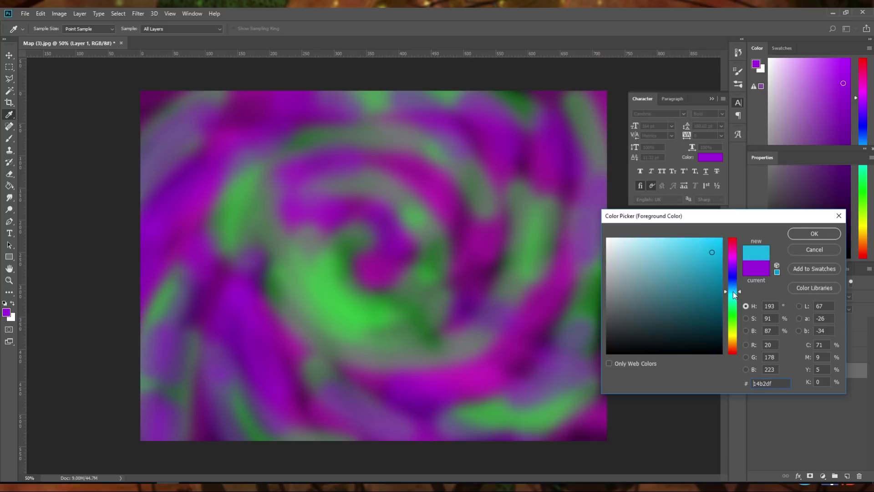
pyautogui.click(803, 231)
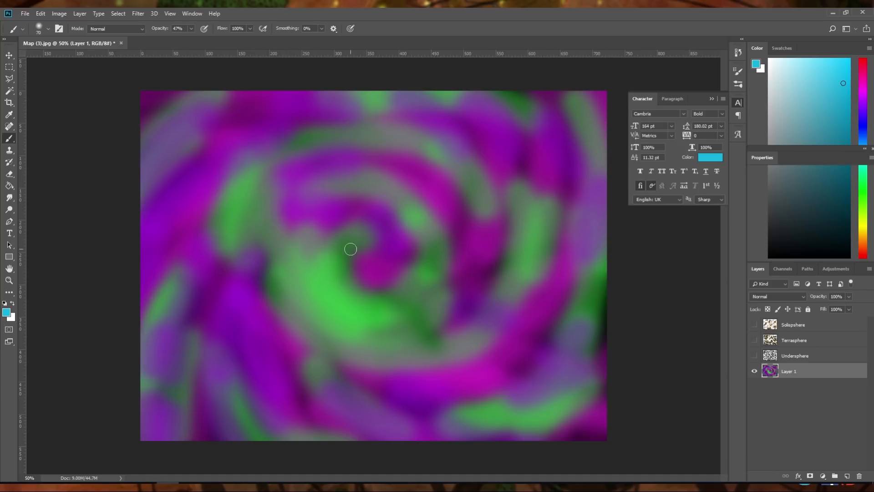
pyautogui.moveTo(368, 245); pyautogui.dragTo(400, 295)
pyautogui.moveTo(430, 264)
pyautogui.mouseDown()
pyautogui.moveTo(382, 210)
pyautogui.moveTo(316, 255)
pyautogui.mouseUp()
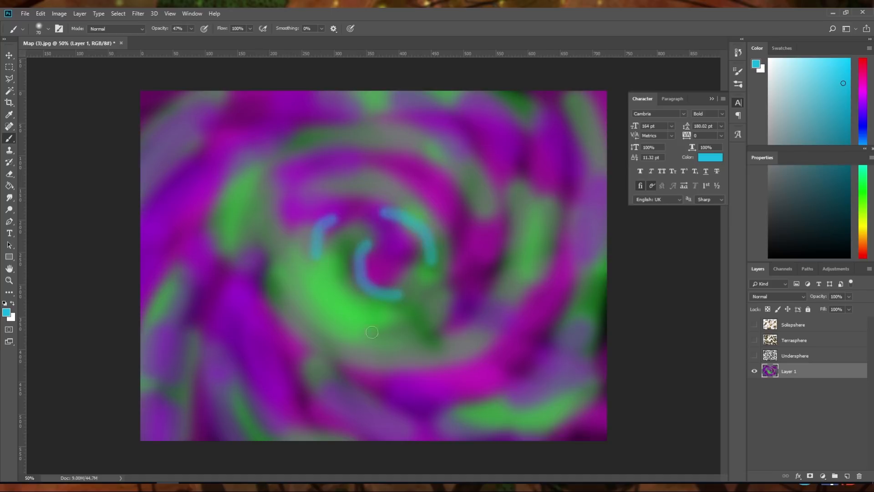
pyautogui.moveTo(370, 332)
pyautogui.mouseDown()
pyautogui.moveTo(402, 183)
pyautogui.moveTo(339, 184)
pyautogui.mouseUp()
pyautogui.moveTo(278, 237)
pyautogui.mouseDown()
pyautogui.moveTo(283, 289)
pyautogui.moveTo(298, 303)
pyautogui.mouseUp()
pyautogui.moveTo(439, 332)
pyautogui.mouseDown()
pyautogui.moveTo(484, 236)
pyautogui.moveTo(430, 153)
pyautogui.mouseUp()
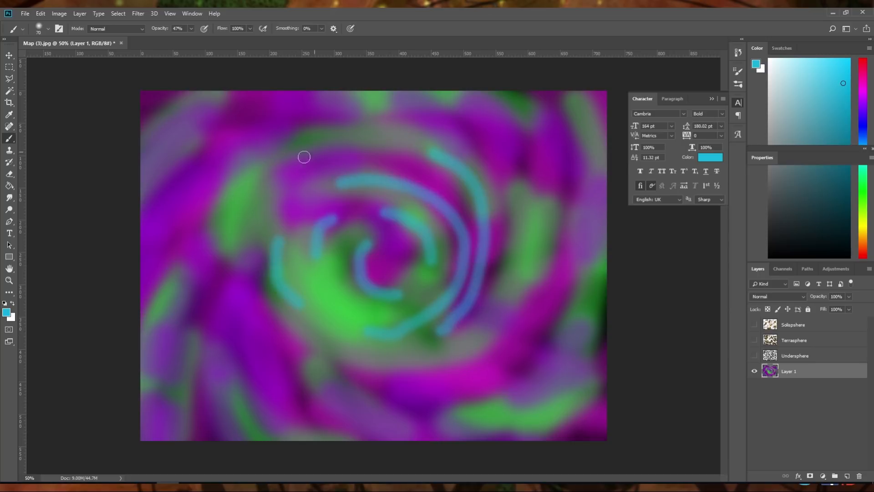
pyautogui.moveTo(315, 151); pyautogui.dragTo(255, 278)
pyautogui.moveTo(337, 351); pyautogui.dragTo(417, 362)
pyautogui.moveTo(507, 319); pyautogui.dragTo(528, 180)
pyautogui.moveTo(481, 127); pyautogui.dragTo(382, 120)
pyautogui.moveTo(292, 143)
pyautogui.mouseDown()
pyautogui.moveTo(248, 207)
pyautogui.moveTo(230, 273)
pyautogui.mouseUp()
pyautogui.moveTo(246, 339); pyautogui.dragTo(460, 405)
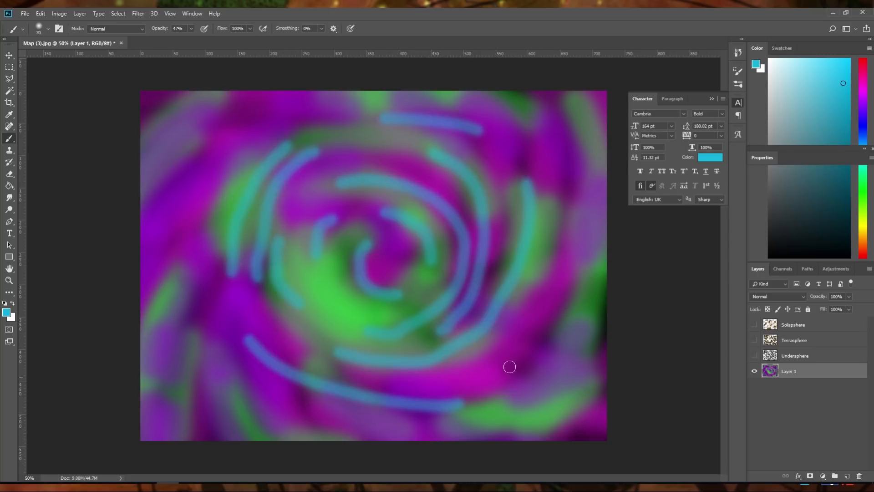
pyautogui.moveTo(562, 310); pyautogui.dragTo(551, 191)
pyautogui.moveTo(435, 117); pyautogui.dragTo(345, 119)
pyautogui.moveTo(217, 135); pyautogui.dragTo(184, 309)
pyautogui.moveTo(568, 362)
pyautogui.mouseDown()
pyautogui.moveTo(583, 196)
pyautogui.moveTo(463, 88)
pyautogui.moveTo(209, 98)
pyautogui.moveTo(133, 241)
pyautogui.moveTo(208, 396)
pyautogui.moveTo(430, 446)
pyautogui.moveTo(575, 390)
pyautogui.moveTo(586, 179)
pyautogui.mouseUp()
pyautogui.moveTo(536, 85); pyautogui.dragTo(336, 76)
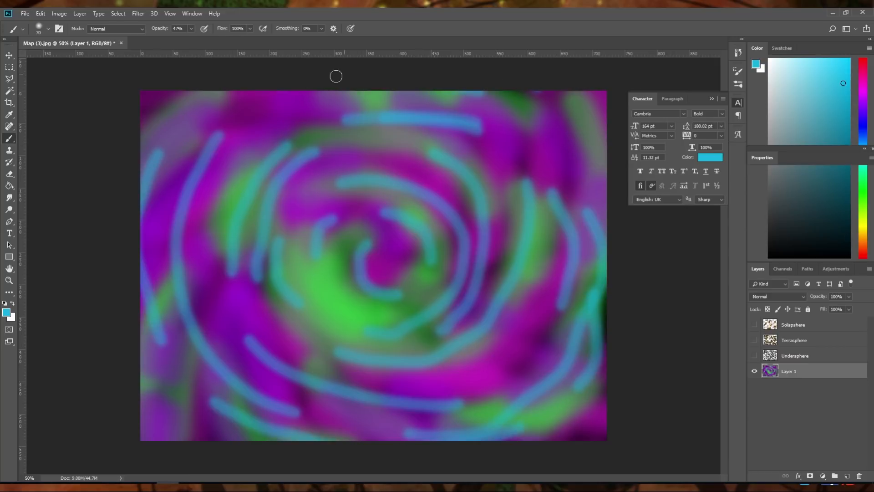
pyautogui.moveTo(220, 103)
pyautogui.mouseDown()
pyautogui.moveTo(162, 125)
pyautogui.moveTo(93, 220)
pyautogui.mouseUp()
pyautogui.moveTo(169, 92); pyautogui.dragTo(96, 271)
pyautogui.moveTo(138, 423); pyautogui.dragTo(187, 446)
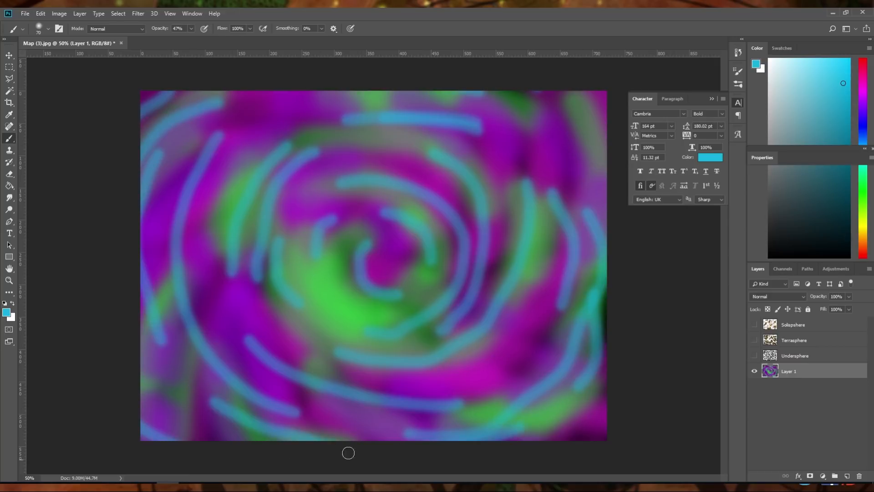
pyautogui.moveTo(559, 441); pyautogui.dragTo(617, 394)
pyautogui.moveTo(603, 165); pyautogui.dragTo(522, 82)
pyautogui.moveTo(561, 171); pyautogui.dragTo(530, 132)
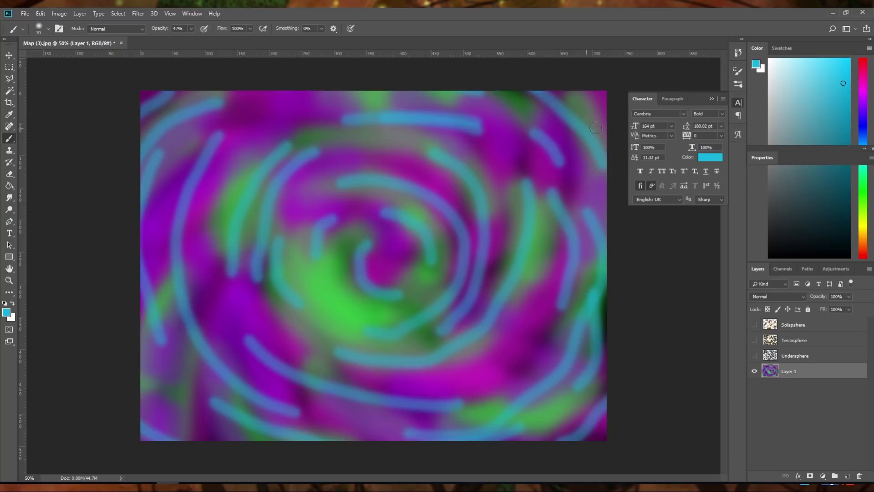
pyautogui.moveTo(603, 128); pyautogui.dragTo(558, 94)
# Add a second pass of thin light blue arcs around the centre and middle rings to make the swirl denser
pyautogui.moveTo(494, 187); pyautogui.dragTo(405, 169)
pyautogui.moveTo(367, 276); pyautogui.dragTo(439, 253)
pyautogui.moveTo(397, 212); pyautogui.dragTo(323, 278)
pyautogui.moveTo(401, 305)
pyautogui.mouseDown()
pyautogui.moveTo(422, 287)
pyautogui.moveTo(373, 210)
pyautogui.mouseUp()
pyautogui.moveTo(335, 259); pyautogui.dragTo(395, 322)
pyautogui.moveTo(421, 315); pyautogui.dragTo(432, 200)
pyautogui.moveTo(300, 198); pyautogui.dragTo(452, 313)
pyautogui.moveTo(485, 236); pyautogui.dragTo(421, 157)
pyautogui.moveTo(311, 153); pyautogui.dragTo(244, 239)
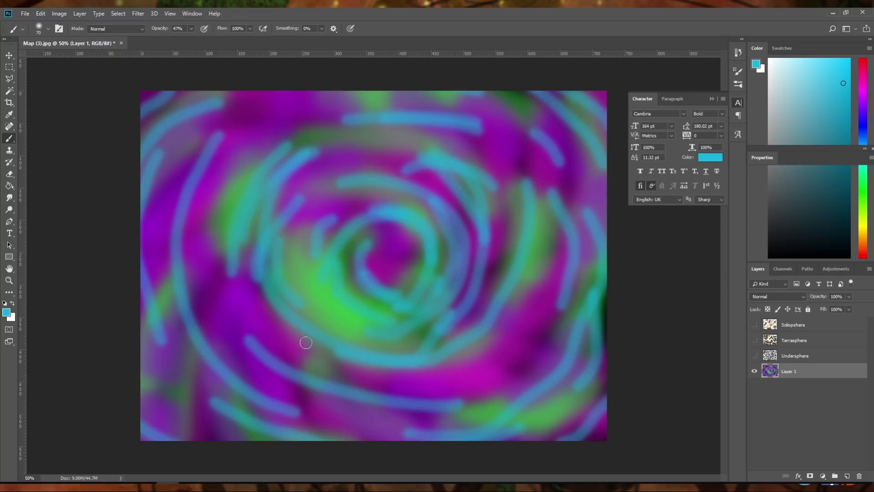
pyautogui.moveTo(293, 335); pyautogui.dragTo(480, 300)
pyautogui.moveTo(506, 161); pyautogui.dragTo(361, 101)
pyautogui.moveTo(268, 146); pyautogui.dragTo(246, 336)
pyautogui.moveTo(403, 402); pyautogui.dragTo(518, 313)
pyautogui.moveTo(537, 218); pyautogui.dragTo(440, 130)
pyautogui.moveTo(328, 116)
pyautogui.mouseDown()
pyautogui.moveTo(285, 124)
pyautogui.moveTo(433, 396)
pyautogui.moveTo(475, 387)
pyautogui.mouseUp()
pyautogui.moveTo(539, 329)
pyautogui.mouseDown()
pyautogui.moveTo(408, 95)
pyautogui.moveTo(231, 377)
pyautogui.moveTo(548, 213)
pyautogui.moveTo(146, 178)
pyautogui.moveTo(462, 422)
pyautogui.moveTo(525, 121)
pyautogui.moveTo(277, 112)
pyautogui.mouseUp()
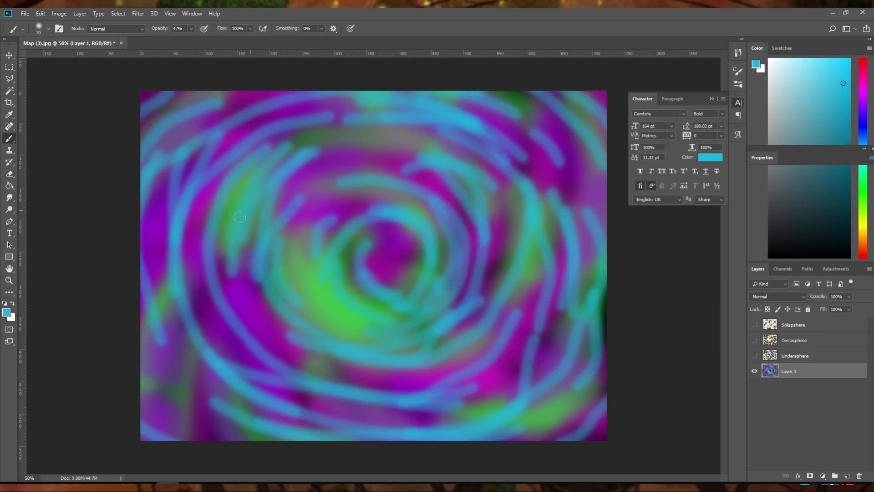
# Apply a Radial Blur to the swirl layer with amount 50, Spin method and Best quality
pyautogui.click(136, 13)
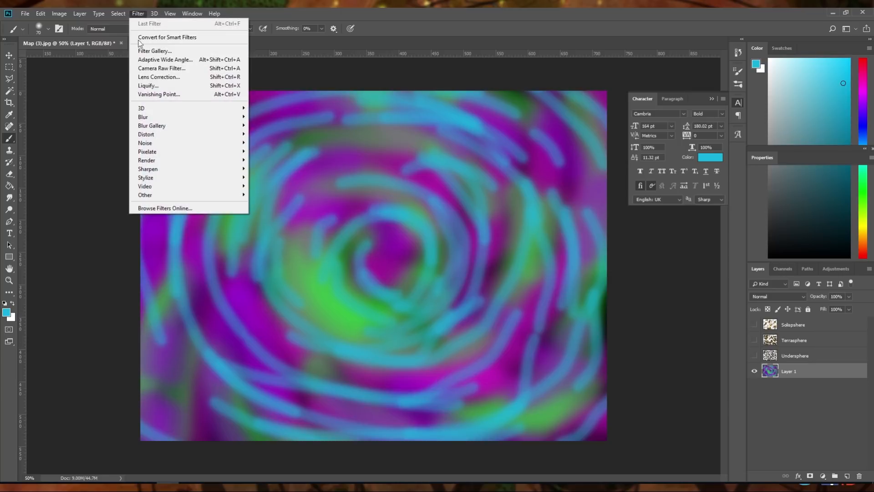
pyautogui.moveTo(157, 117)
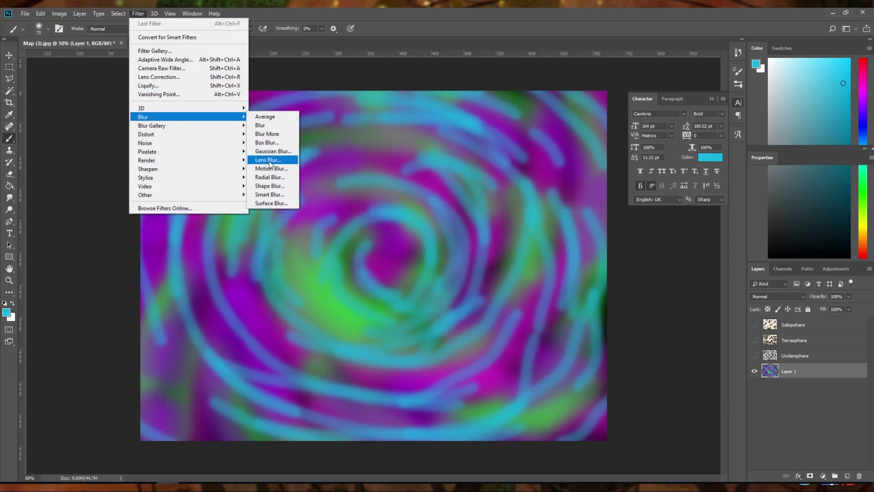
pyautogui.click(269, 178)
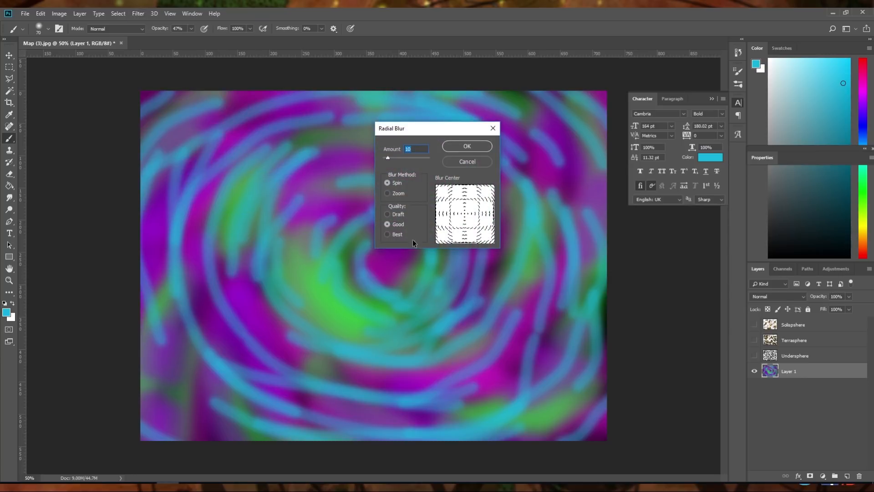
pyautogui.click(397, 233)
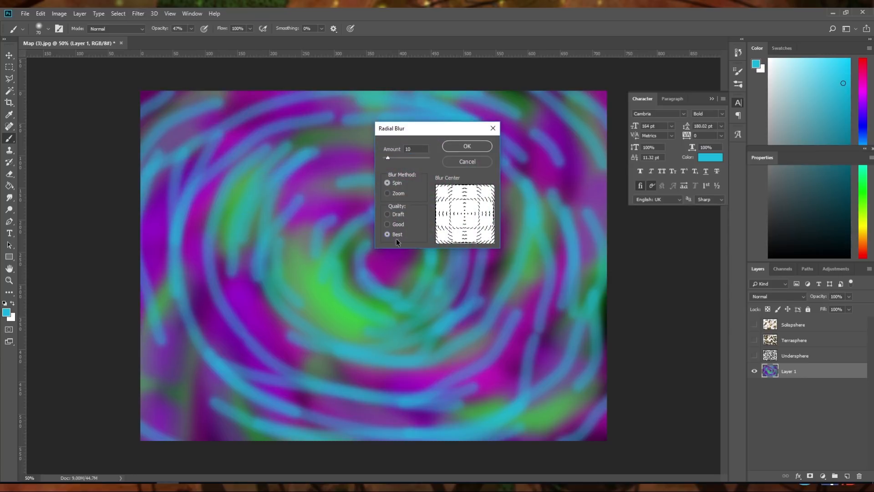
pyautogui.click(395, 194)
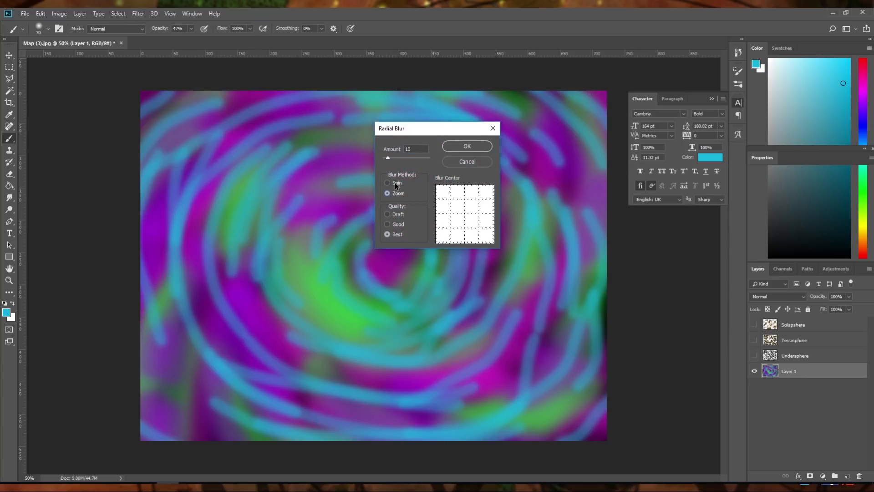
pyautogui.click(396, 184)
pyautogui.moveTo(398, 160); pyautogui.dragTo(406, 159)
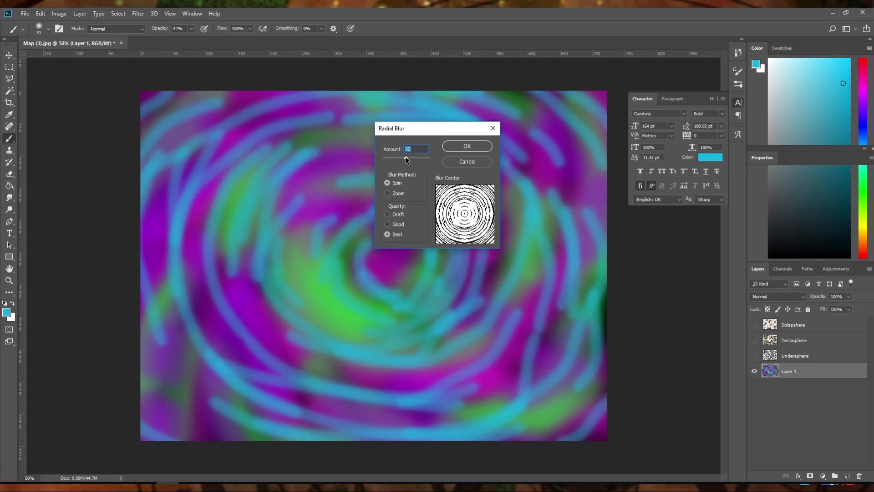
pyautogui.click(465, 146)
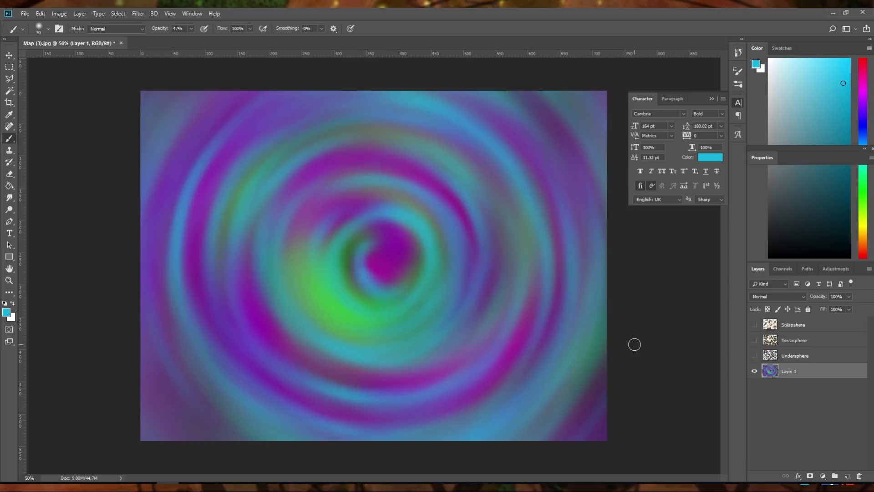
# Make the three island layers visible again over the blurred swirl background
pyautogui.click(754, 355)
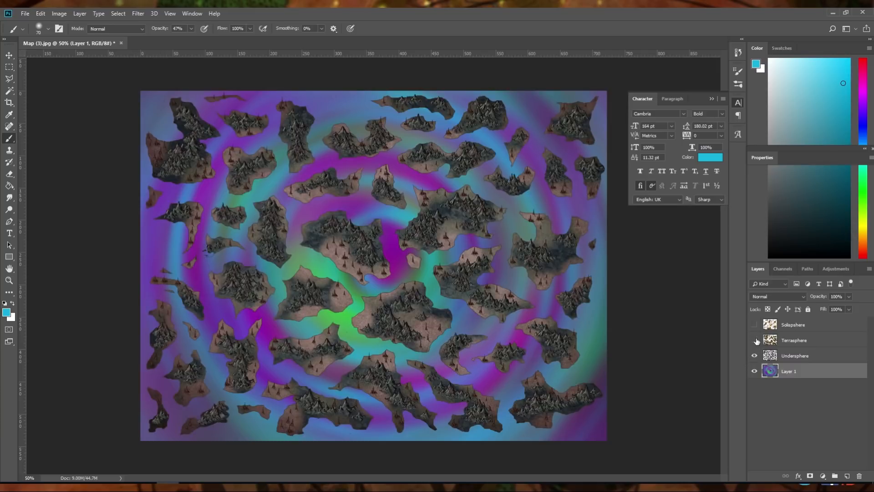
pyautogui.click(754, 340)
pyautogui.click(754, 324)
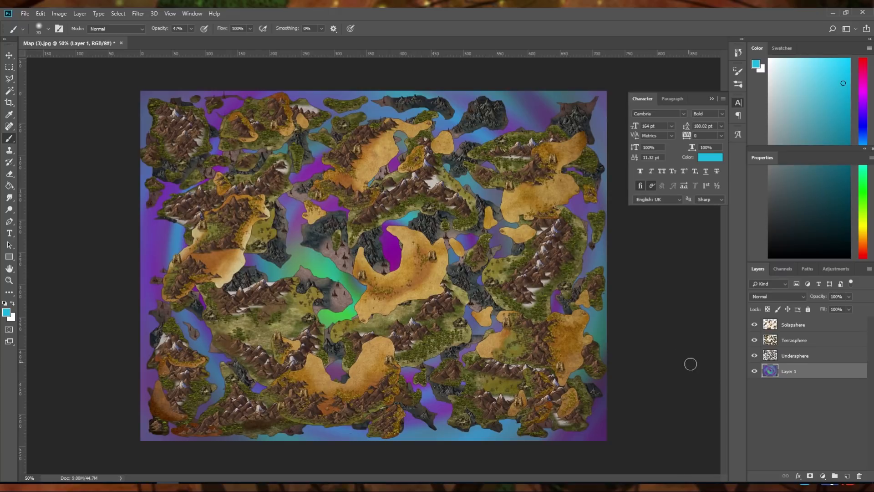
# Hide the swirl layer, add a new empty layer above it, and hide the Undersphere and Terrasphere layers
pyautogui.click(754, 371)
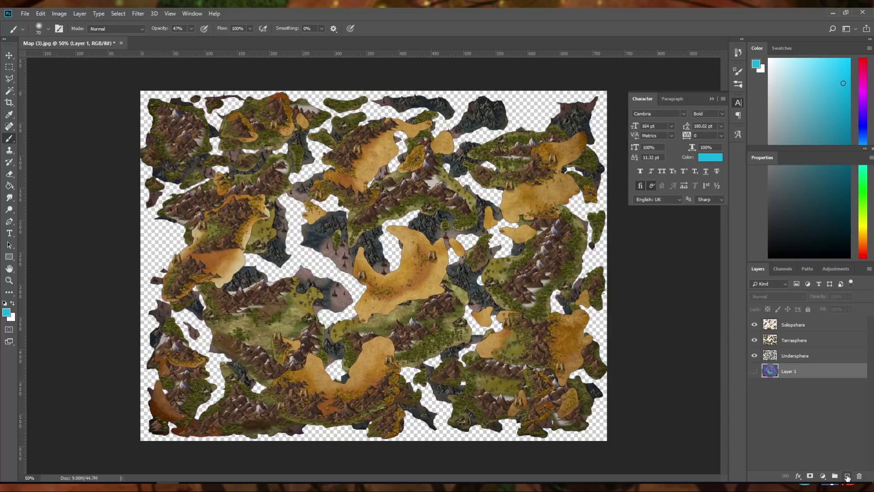
pyautogui.click(847, 476)
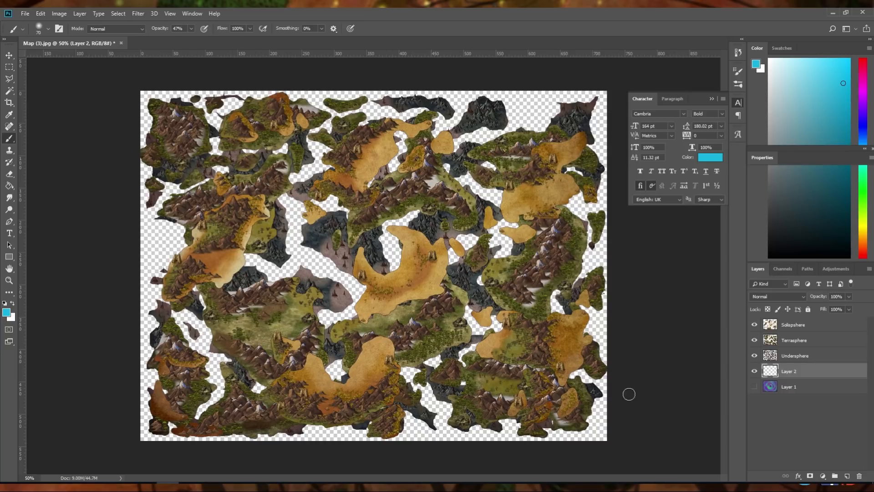
pyautogui.click(754, 356)
pyautogui.click(754, 340)
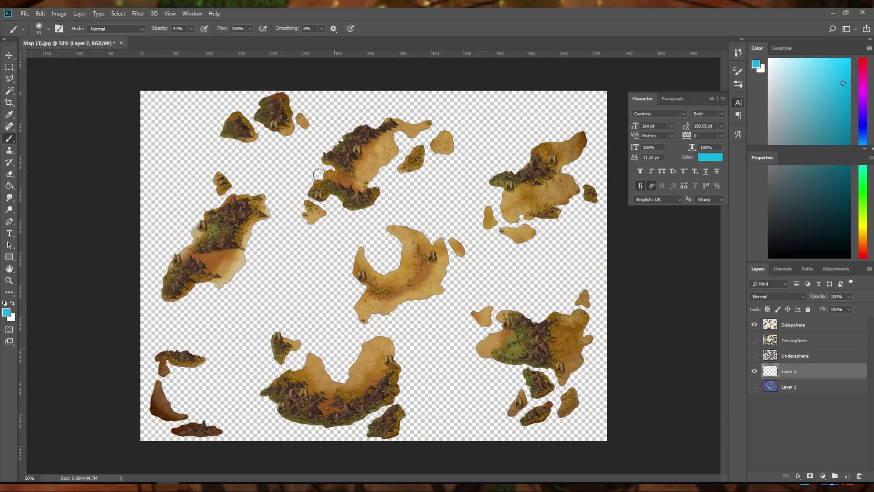
# Fill the new empty layer with dark teal, hex 20677c, using the Paint Bucket tool
pyautogui.click(8, 186)
pyautogui.click(10, 314)
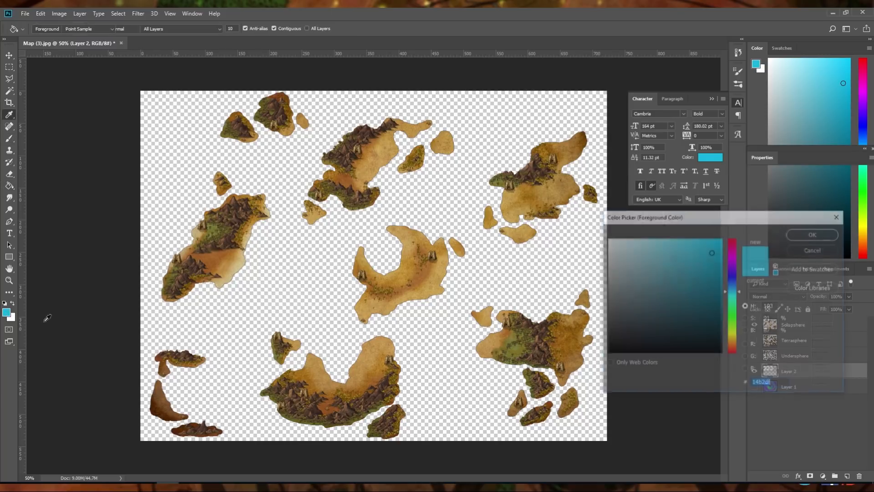
pyautogui.click(686, 294)
pyautogui.moveTo(686, 295); pyautogui.dragTo(693, 297)
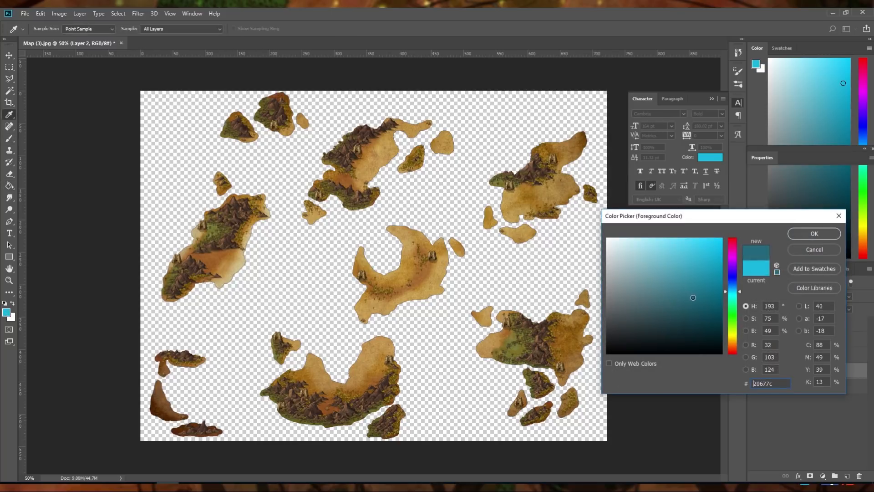
pyautogui.click(803, 234)
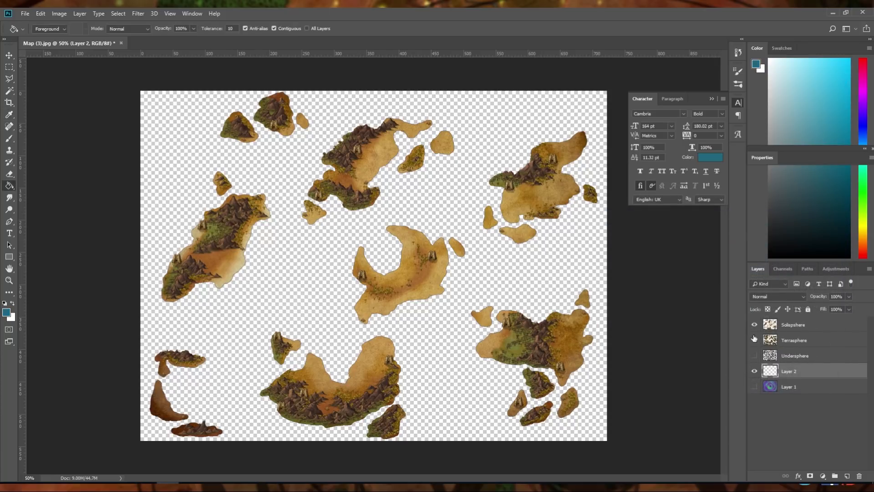
pyautogui.click(507, 362)
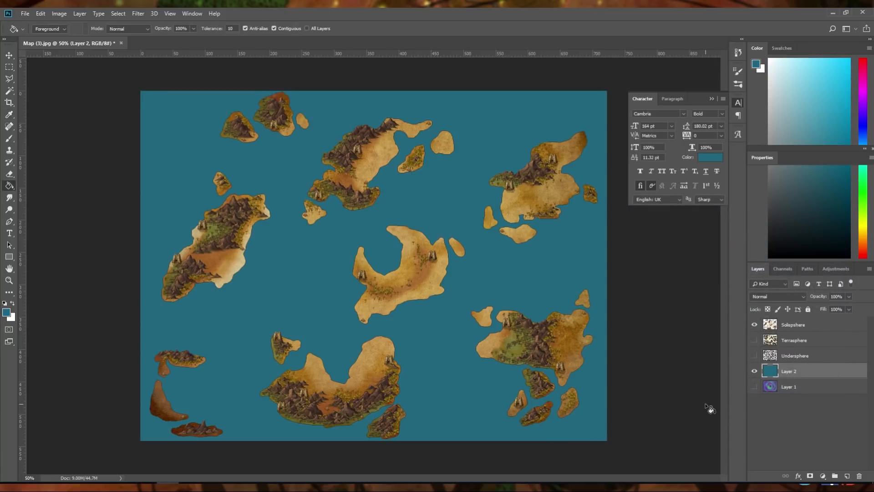
# Preview the Terrasphere islands over the teal fill, and leave only the Undersphere islands shown above it
pyautogui.click(754, 340)
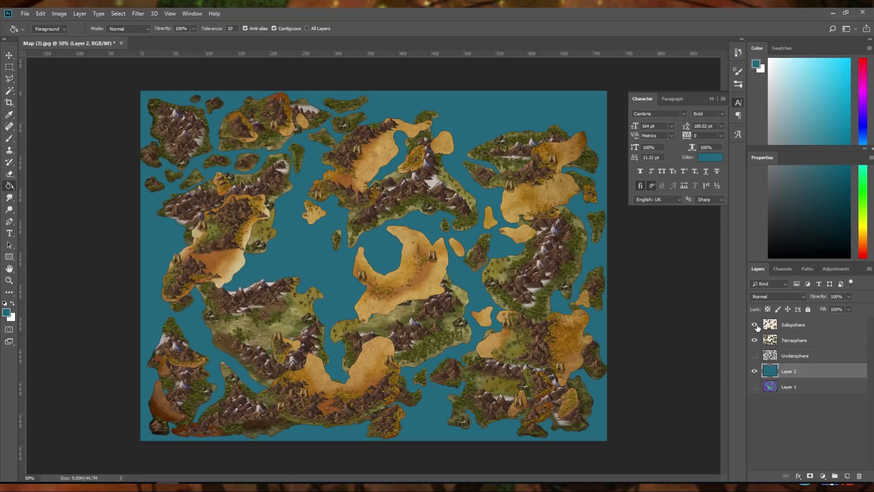
pyautogui.click(755, 325)
pyautogui.click(754, 325)
pyautogui.click(754, 355)
pyautogui.click(755, 340)
pyautogui.click(755, 324)
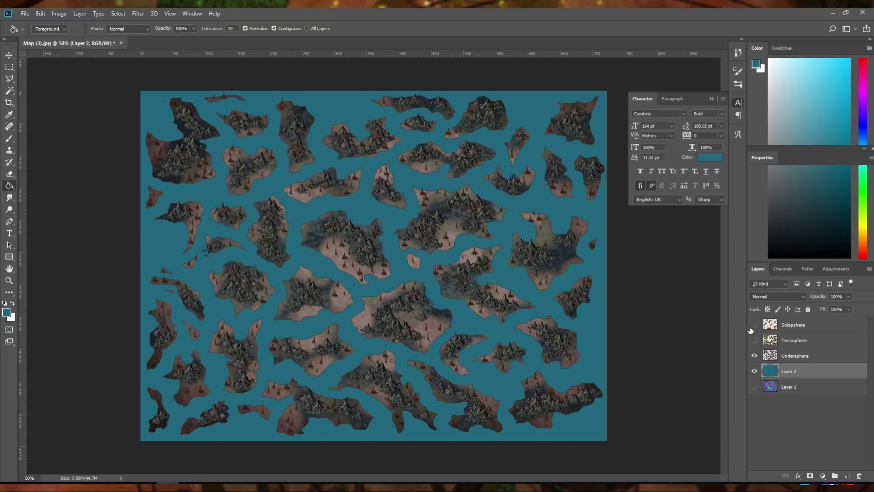
# Set the foreground colour to a muted olive-grey, hex 847f62
pyautogui.click(6, 312)
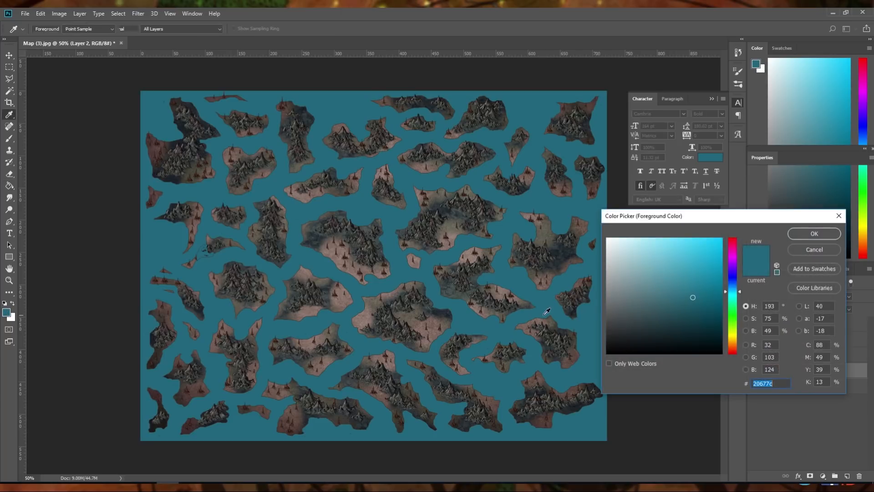
pyautogui.moveTo(643, 311); pyautogui.dragTo(636, 294)
pyautogui.moveTo(731, 336); pyautogui.dragTo(732, 342)
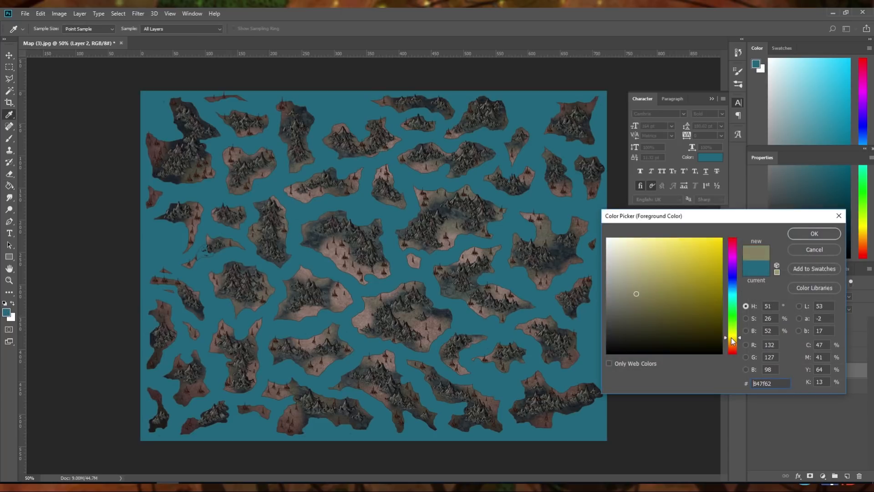
pyautogui.click(803, 234)
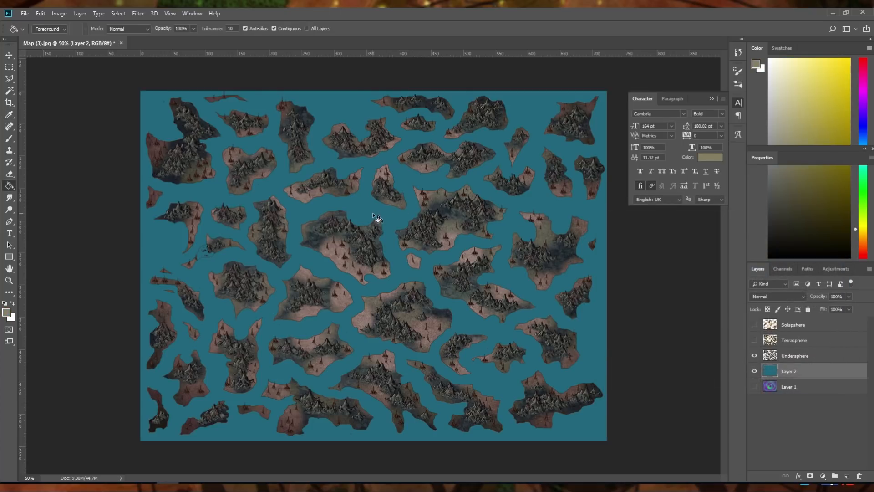
# Fill Layer 2 with the olive-grey foreground colour, and refill it with a darker olive, hex 464332
pyautogui.click(372, 213)
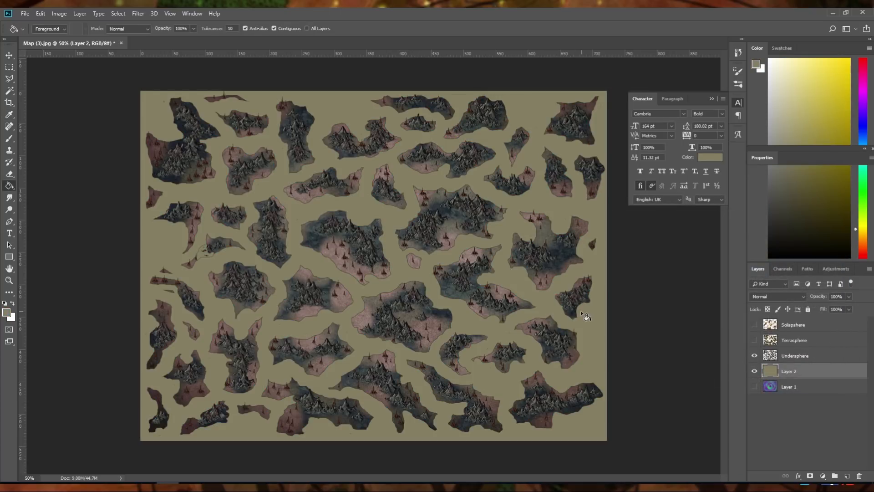
pyautogui.click(7, 313)
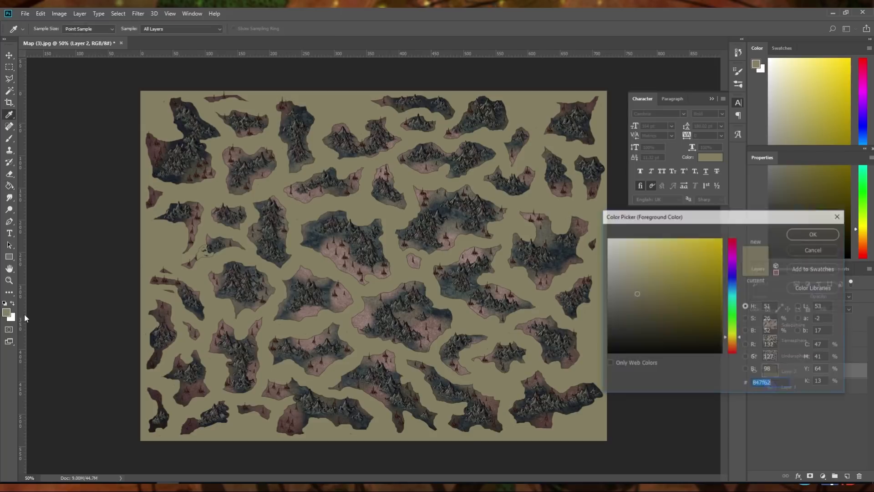
pyautogui.click(639, 321)
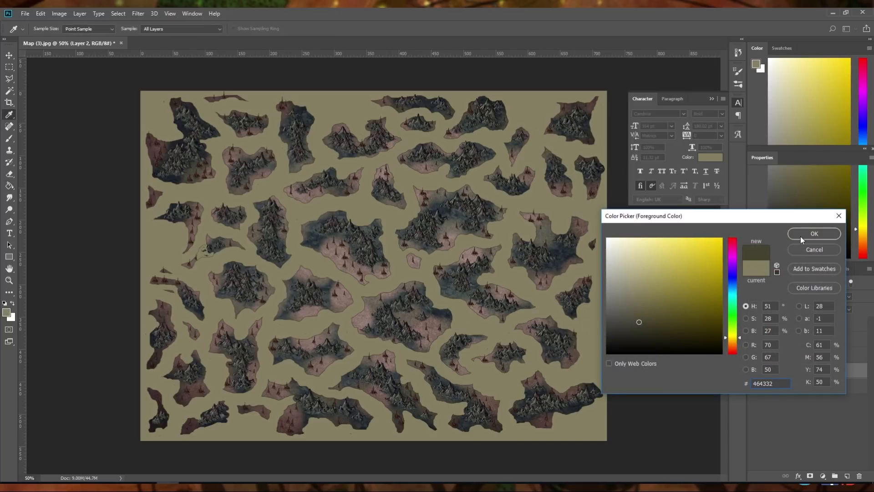
pyautogui.click(814, 234)
pyautogui.press('g')
pyautogui.click(596, 211)
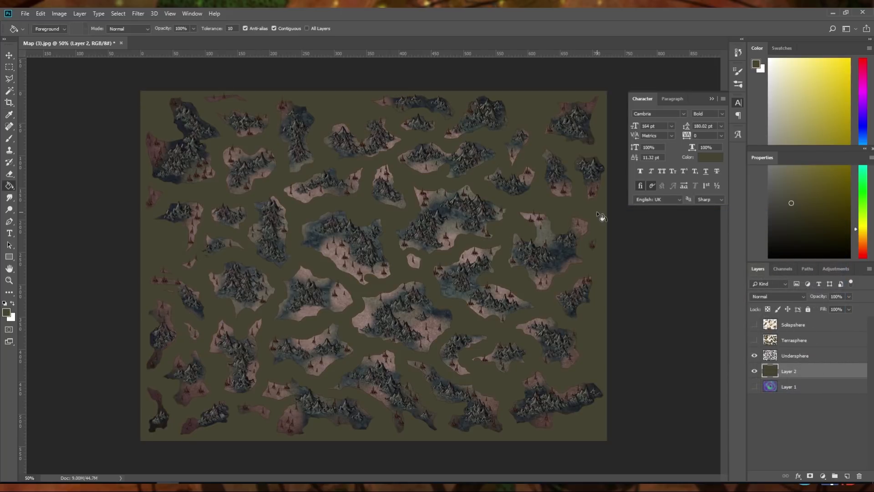
# Try a more saturated dark olive as the fill of Layer 2
pyautogui.click(9, 315)
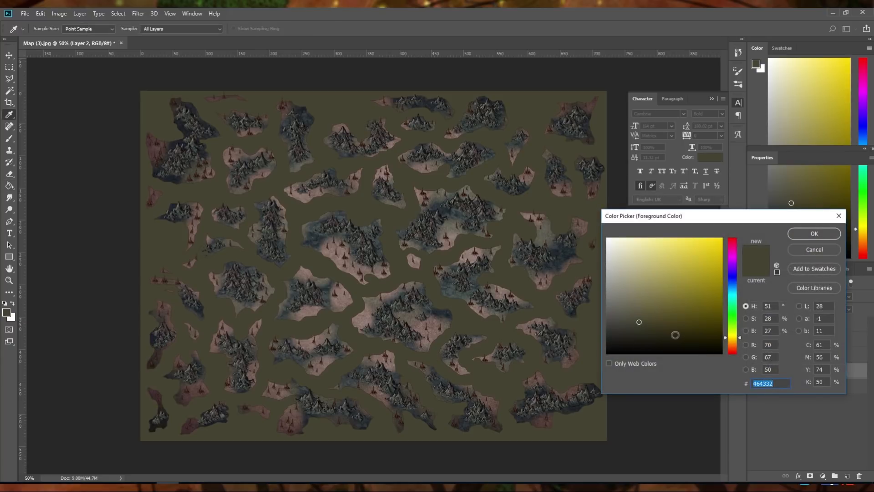
pyautogui.moveTo(675, 335)
pyautogui.mouseDown()
pyautogui.moveTo(665, 327)
pyautogui.moveTo(676, 323)
pyautogui.mouseUp()
pyautogui.click(813, 234)
pyautogui.click(596, 221)
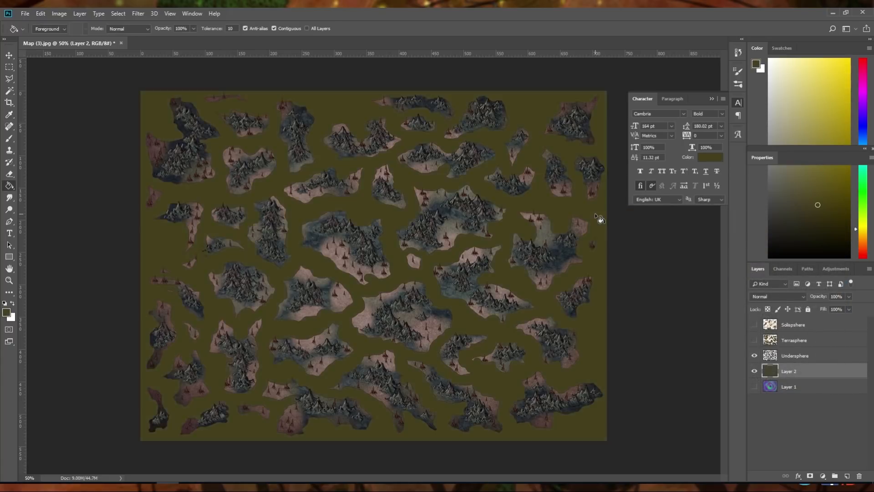
# Change the foreground colour to a less saturated dark olive-grey and refill Layer 2 with it
pyautogui.click(7, 313)
pyautogui.moveTo(641, 327); pyautogui.dragTo(618, 318)
pyautogui.click(799, 236)
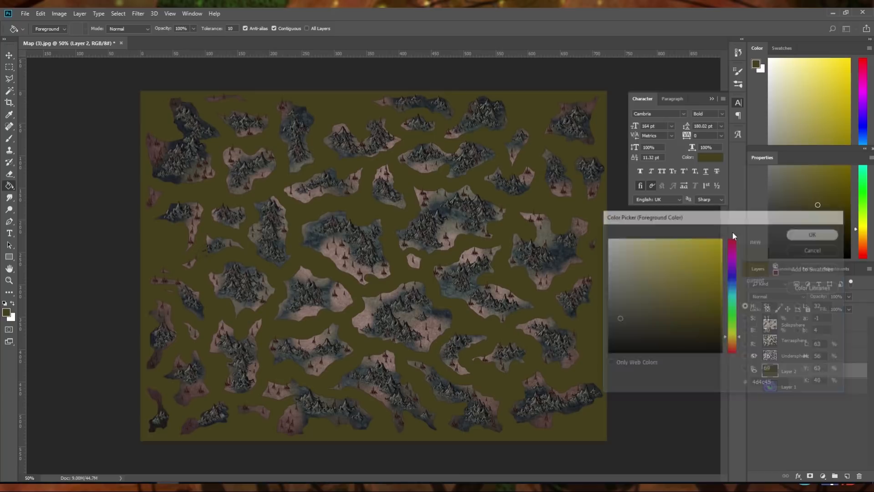
pyautogui.click(599, 218)
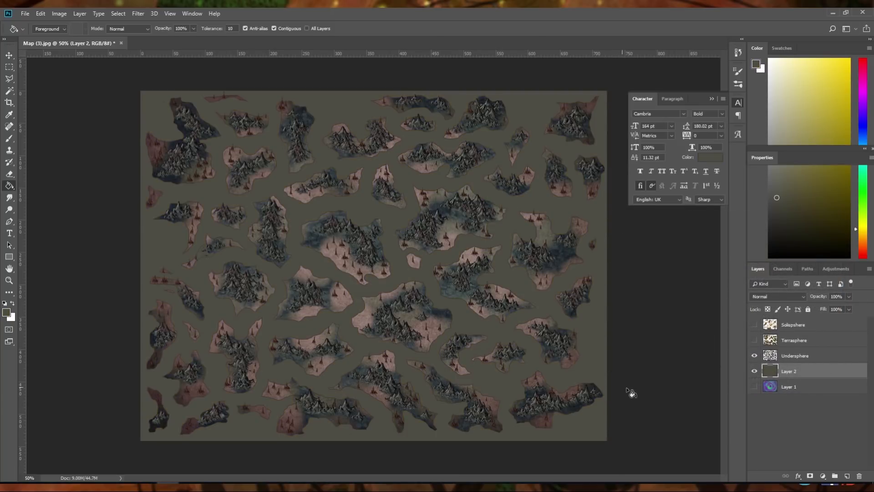
# Preview the Terrasphere and Solisphere islands in turn over the fill, leaving all island layers and Layer 2 hidden
pyautogui.click(754, 356)
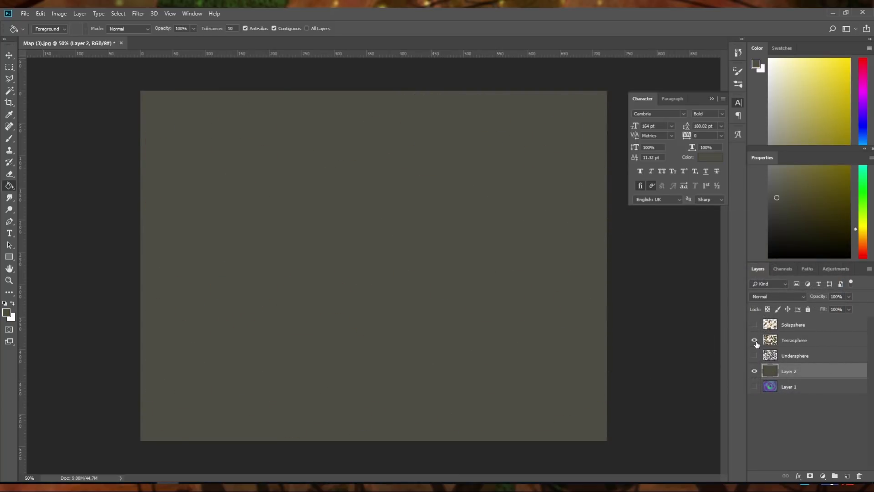
pyautogui.click(754, 341)
pyautogui.click(754, 340)
pyautogui.click(755, 324)
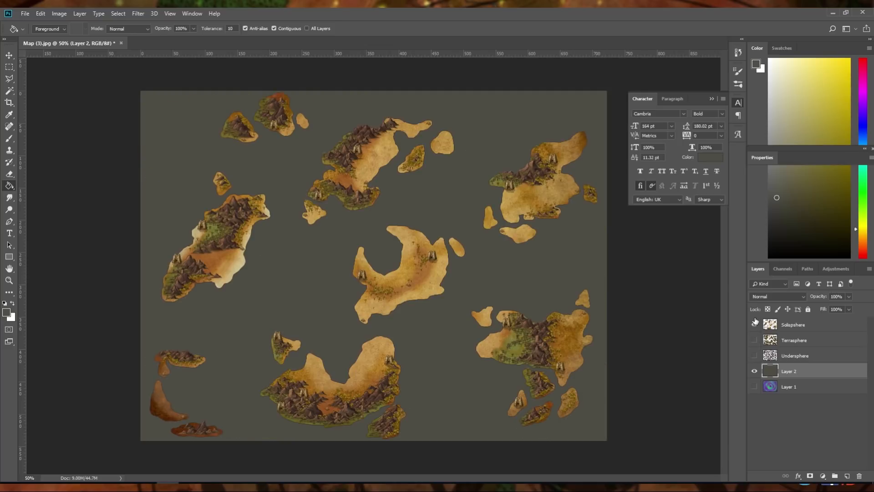
pyautogui.click(755, 325)
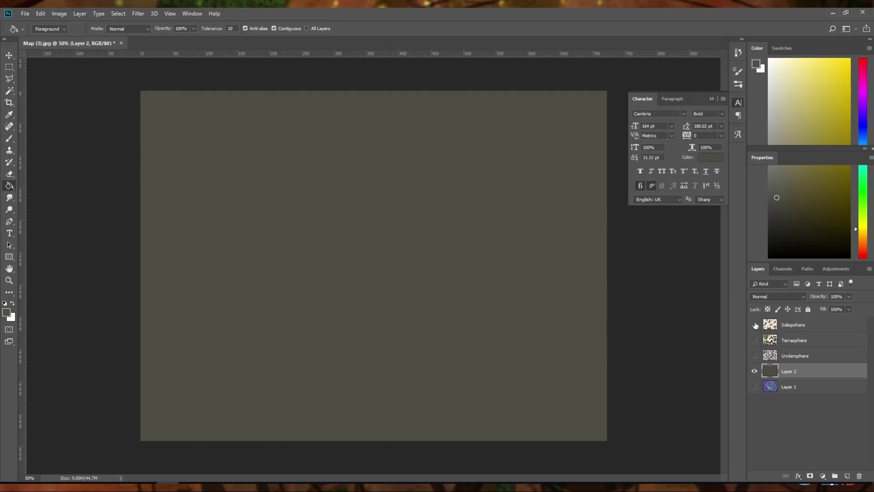
pyautogui.click(755, 371)
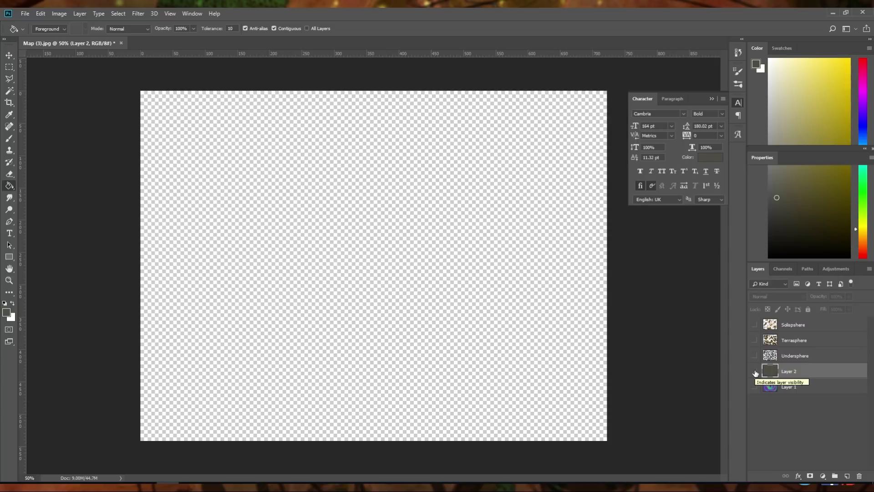
# Open the Parchment.00 image from the BACKGROUNDS folder inside WORK > BOOK
pyautogui.click(26, 15)
pyautogui.click(30, 31)
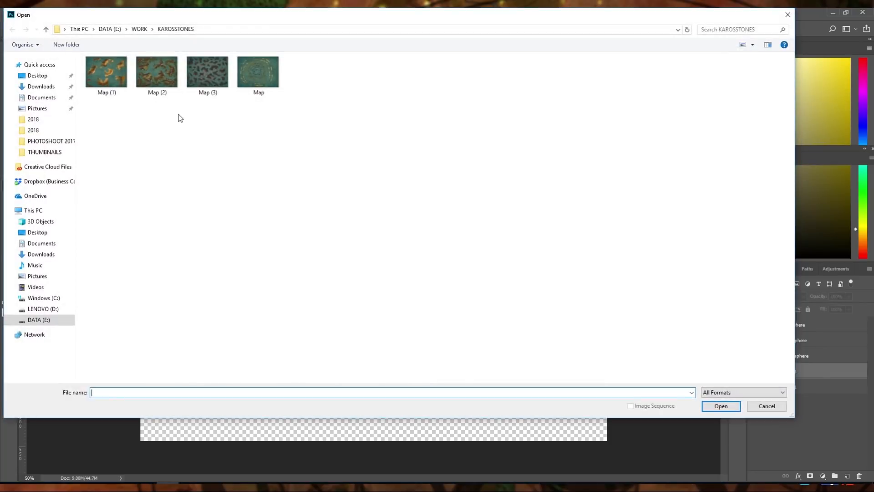
pyautogui.click(139, 29)
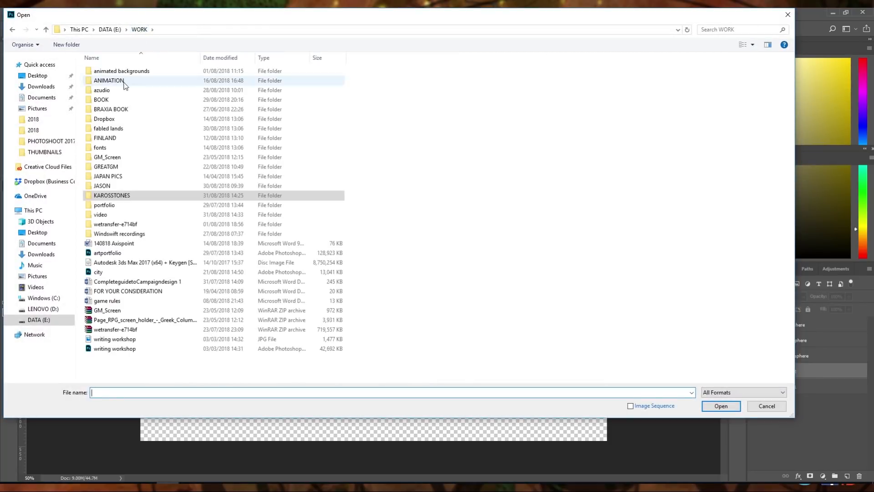
pyautogui.click(113, 99)
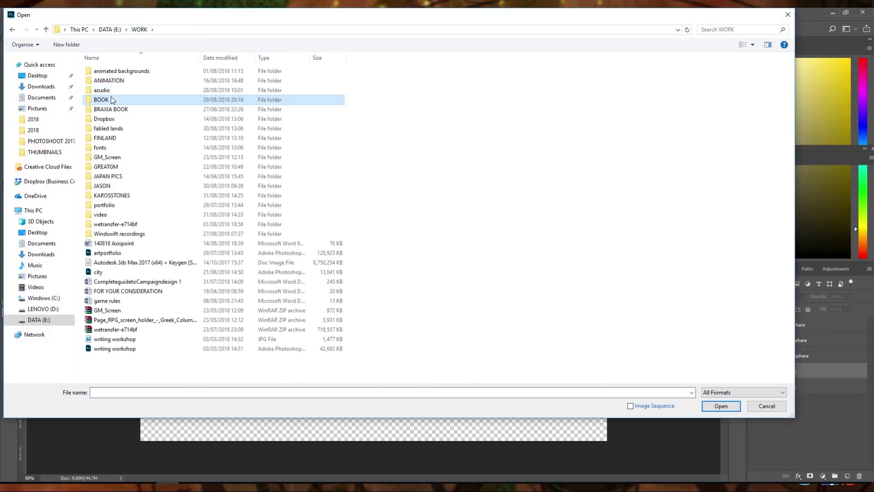
pyautogui.doubleClick(113, 99)
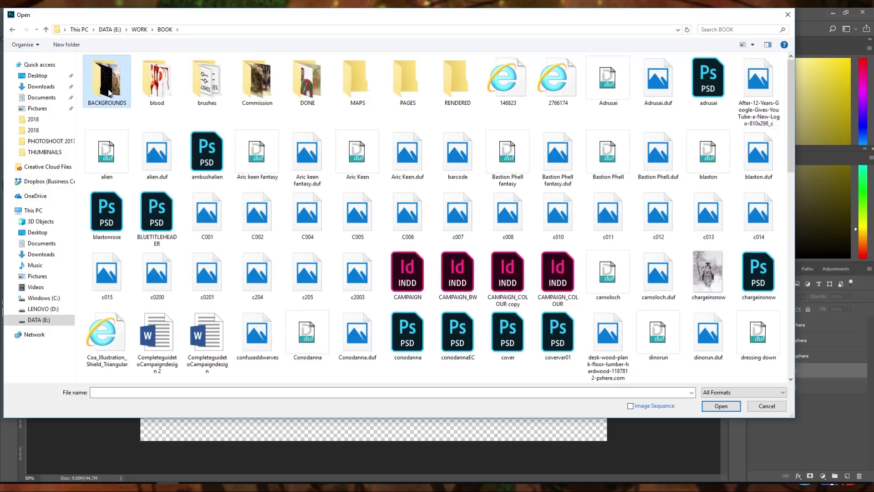
pyautogui.doubleClick(109, 93)
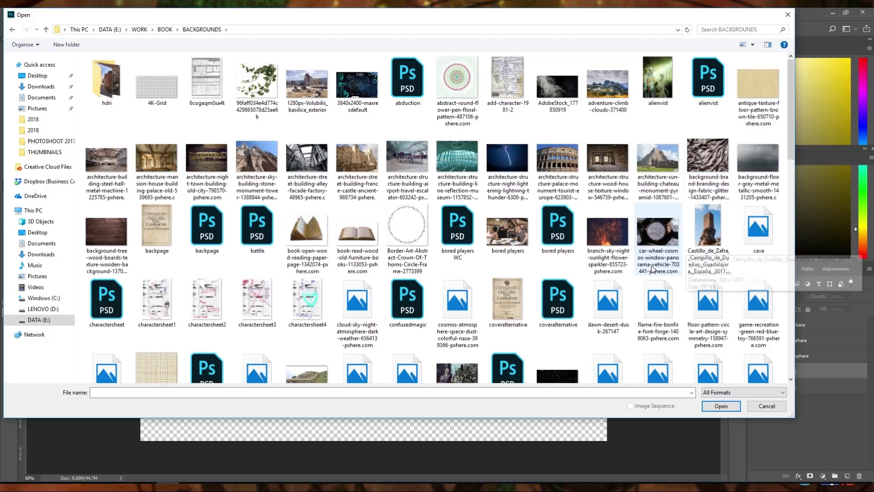
pyautogui.scroll(-5, 653, 270)
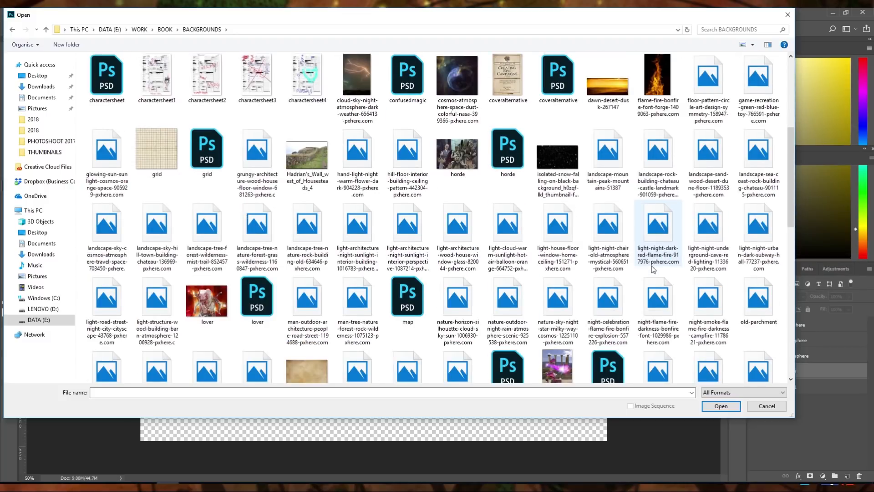
pyautogui.click(319, 368)
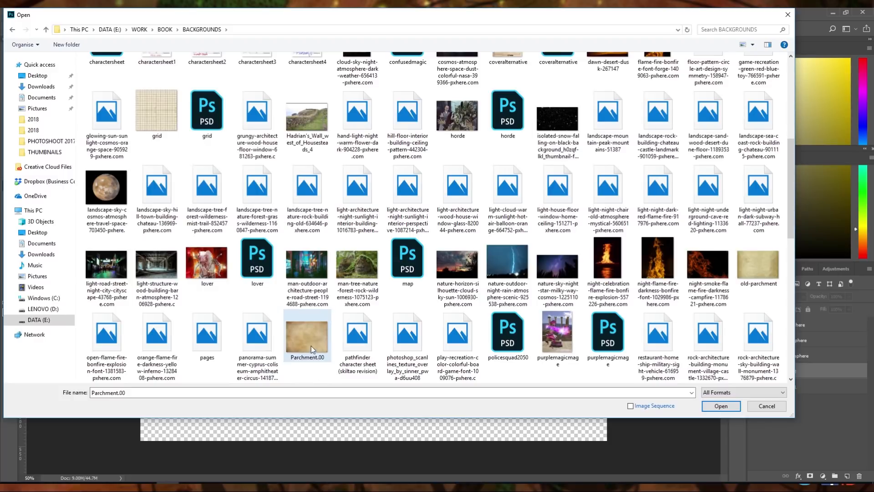
pyautogui.doubleClick(310, 341)
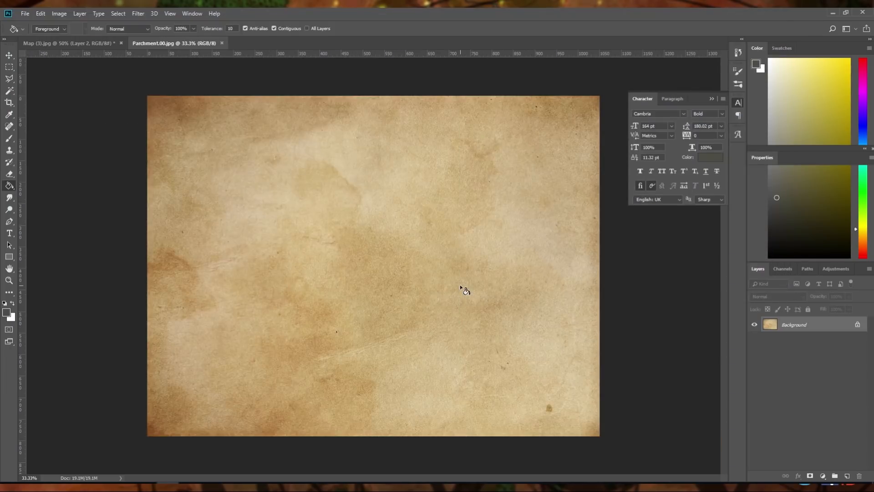
# Copy the entire parchment image, close its document, and paste it into the map document as a layer above Layer 2
pyautogui.hotkey('ctrl', 'a')
pyautogui.click(221, 43)
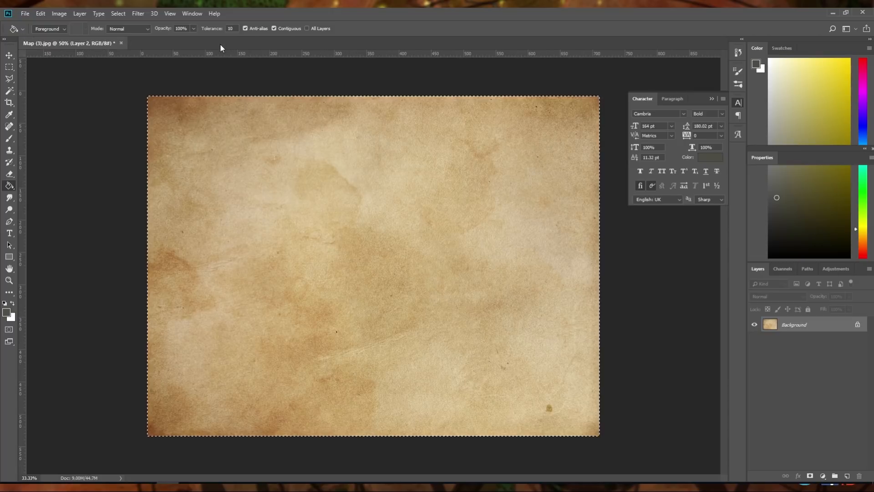
pyautogui.hotkey('ctrl', 'v')
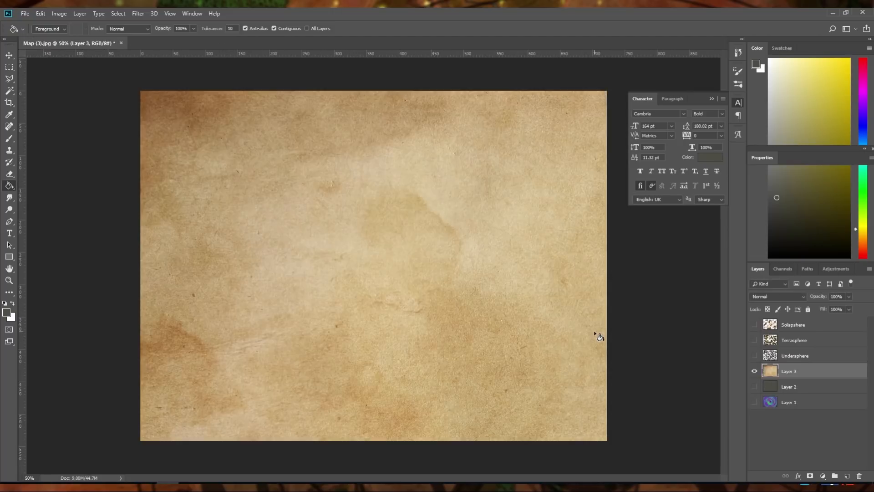
# Preview the Undersphere, Terrasphere and Solisphere islands one at a time over the parchment
pyautogui.click(754, 355)
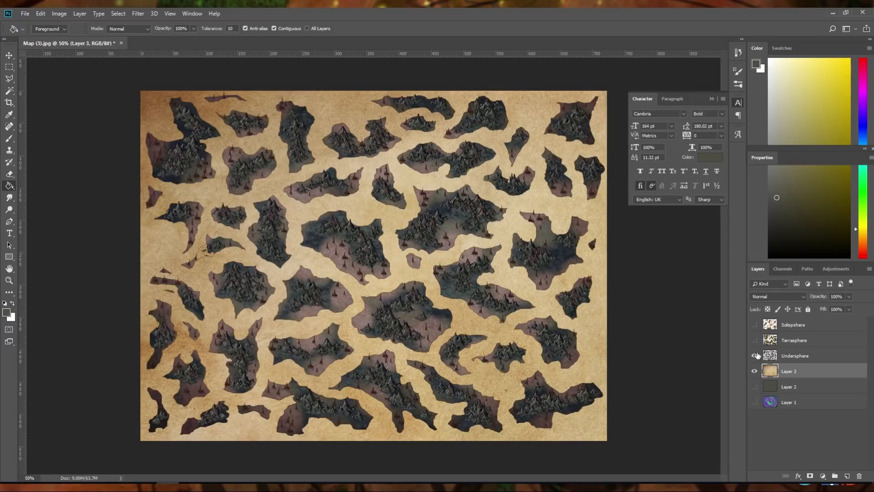
pyautogui.click(756, 356)
pyautogui.click(756, 340)
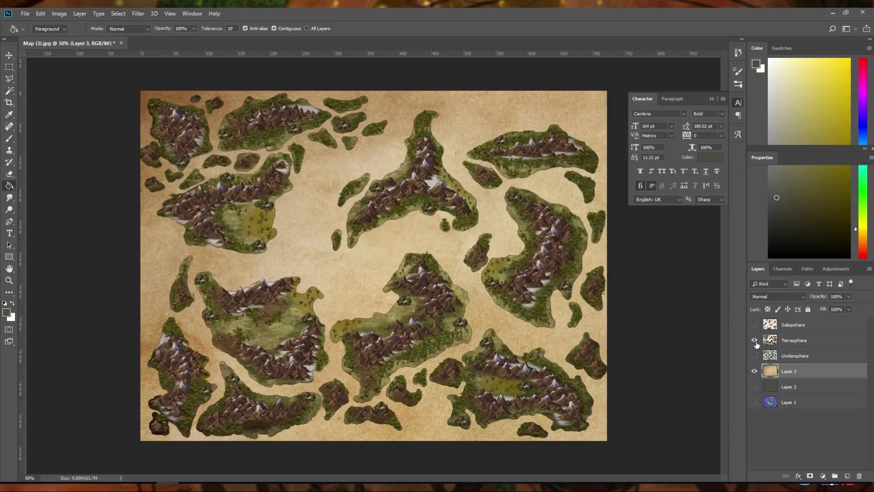
pyautogui.click(754, 341)
pyautogui.click(755, 325)
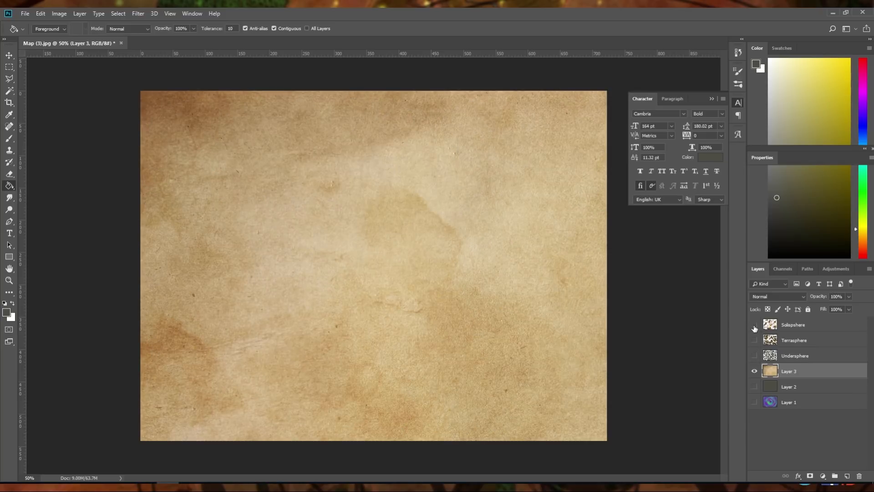
# Show Layer 2 beneath the parchment and lower the parchment layer's opacity to 55%
pyautogui.click(754, 387)
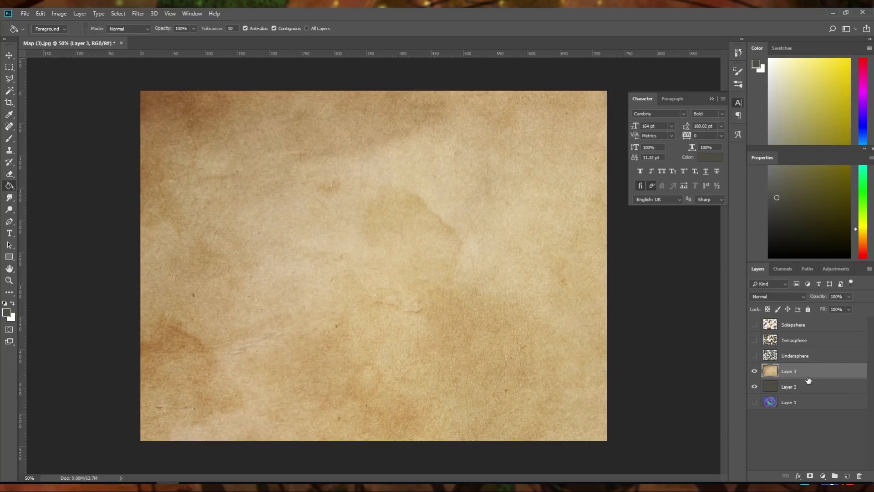
pyautogui.click(800, 295)
pyautogui.click(804, 295)
pyautogui.click(848, 297)
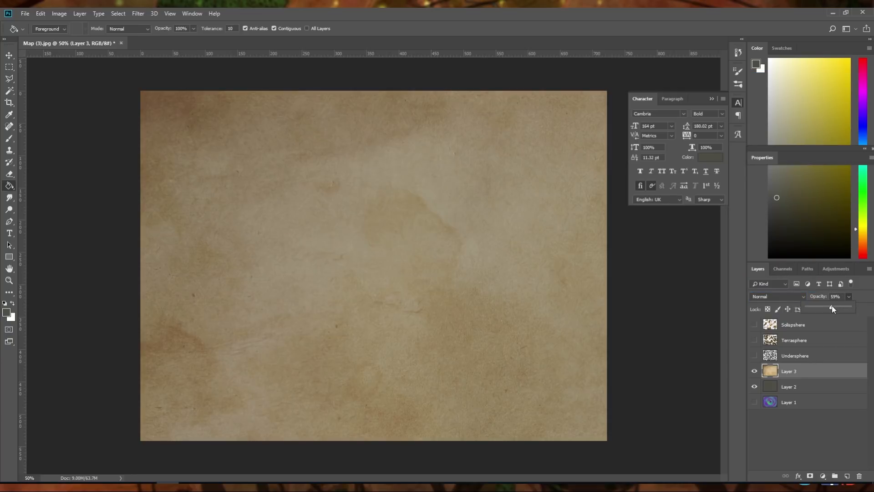
pyautogui.moveTo(831, 305); pyautogui.dragTo(828, 306)
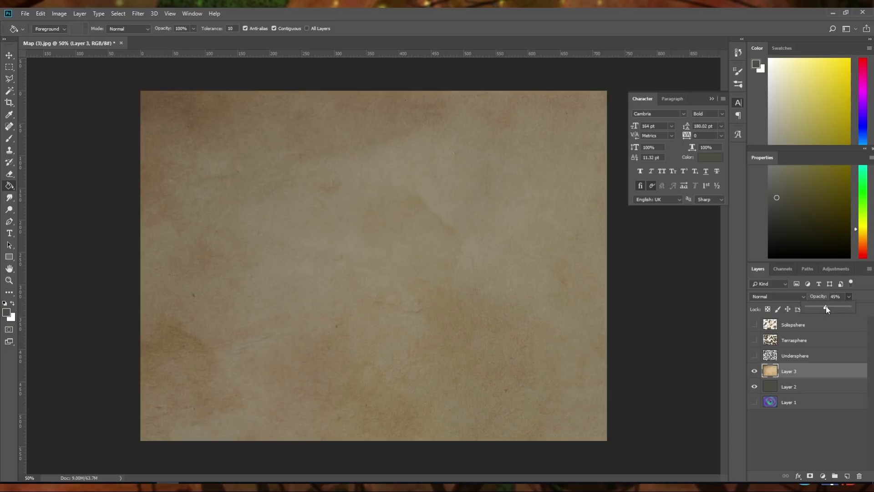
pyautogui.click(831, 306)
# Preview each of the three island layers in turn over the darkened parchment background
pyautogui.click(755, 356)
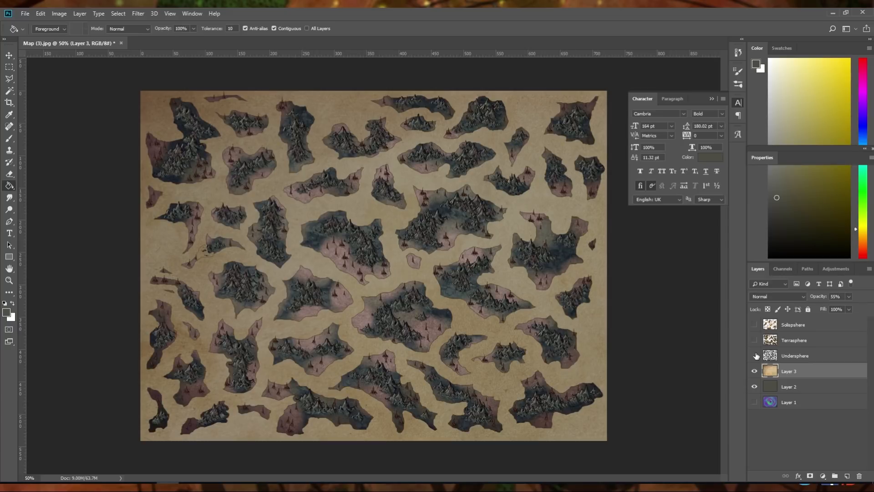
pyautogui.click(755, 356)
pyautogui.click(753, 340)
pyautogui.click(754, 340)
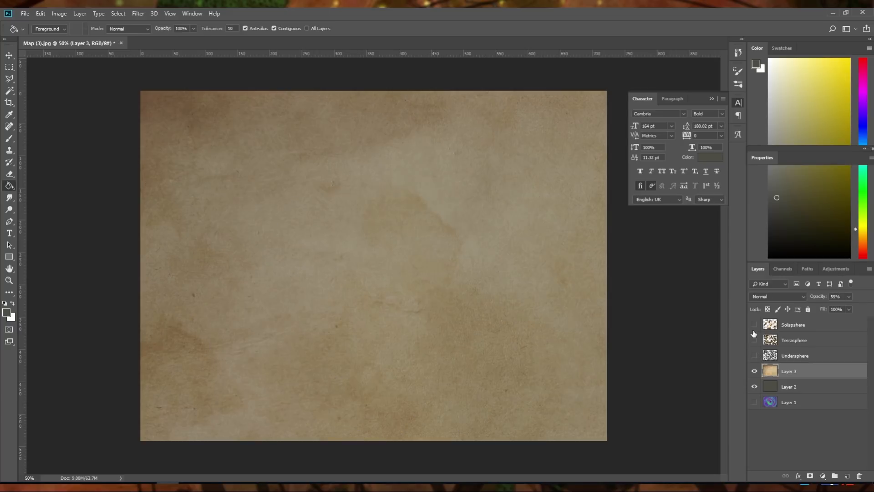
pyautogui.click(753, 324)
pyautogui.click(754, 324)
# Show the Terrasphere layer and add a 1 px outside Stroke layer style to its islands
pyautogui.click(754, 340)
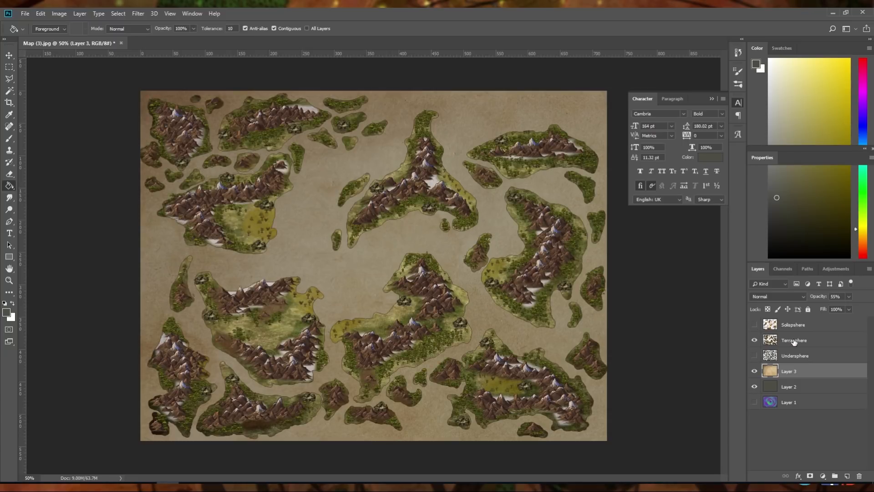
pyautogui.rightClick(793, 341)
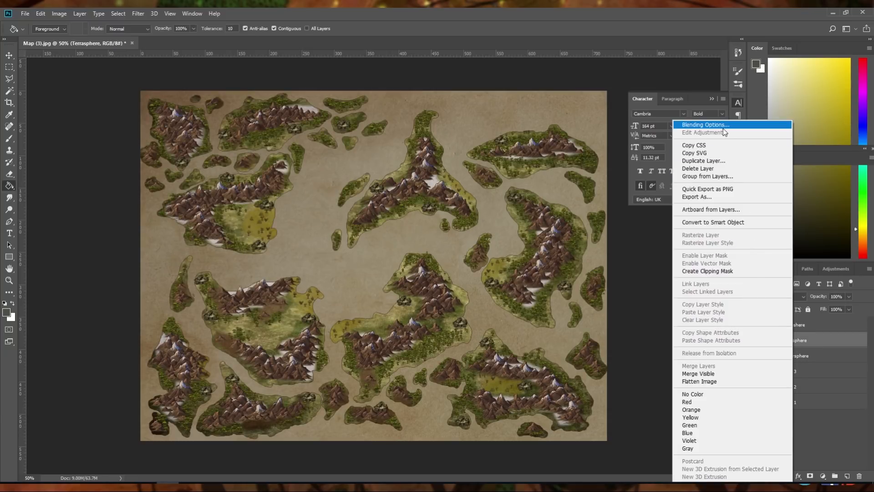
pyautogui.click(723, 127)
pyautogui.moveTo(283, 114); pyautogui.dragTo(480, 172)
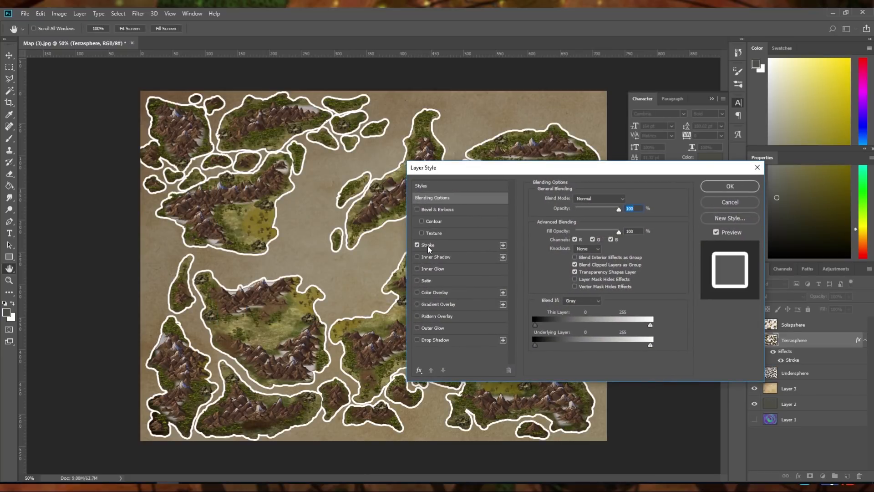
pyautogui.click(427, 246)
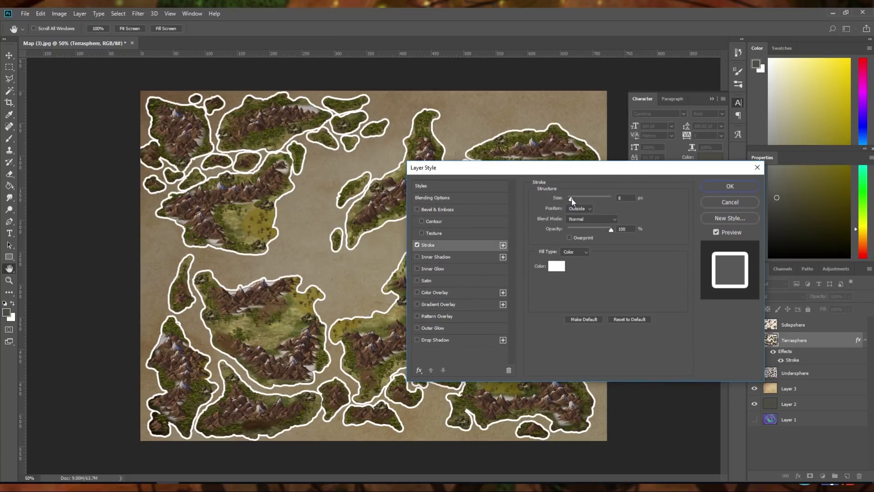
pyautogui.moveTo(571, 199); pyautogui.dragTo(566, 203)
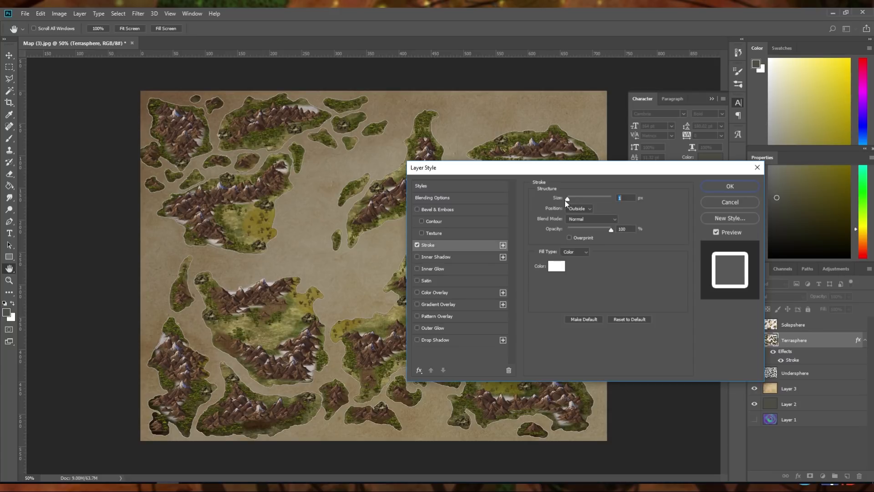
# Change the Terrasphere stroke colour to an orange-brown, #af7144
pyautogui.click(556, 266)
pyautogui.click(641, 343)
pyautogui.moveTo(646, 360); pyautogui.dragTo(665, 397)
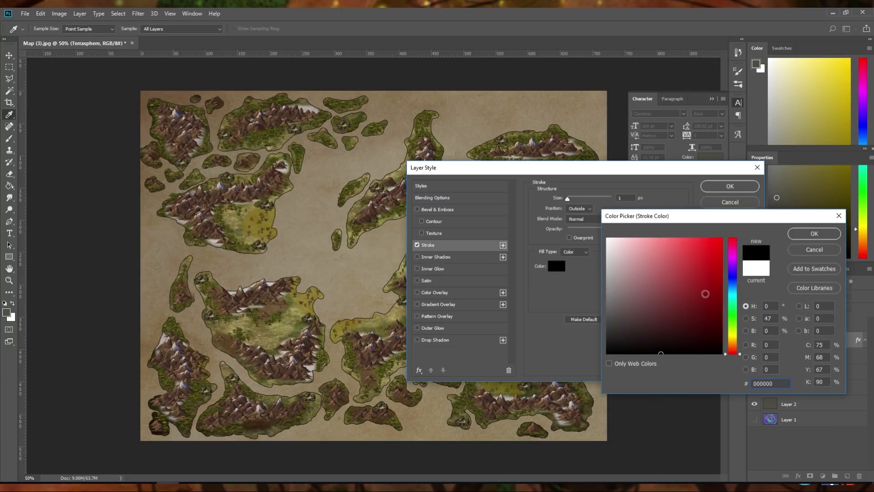
pyautogui.click(732, 346)
pyautogui.click(716, 335)
pyautogui.click(719, 325)
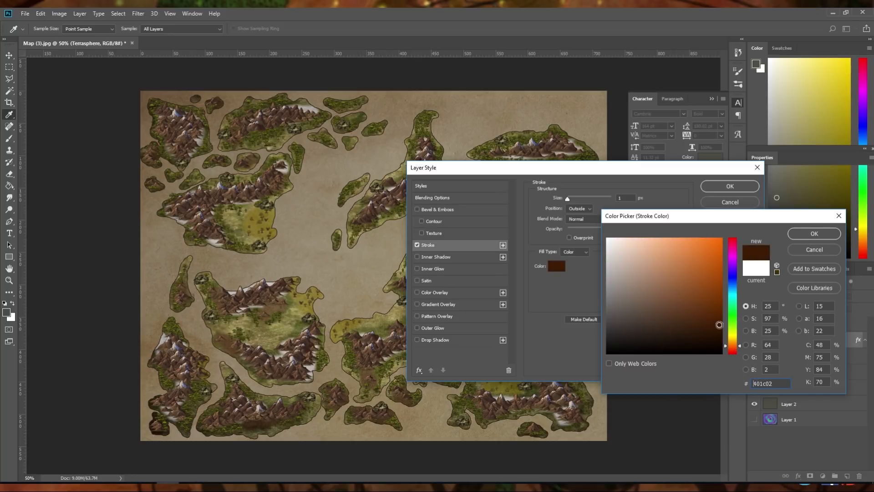
pyautogui.moveTo(719, 324)
pyautogui.mouseDown()
pyautogui.moveTo(714, 277)
pyautogui.moveTo(676, 275)
pyautogui.mouseUp()
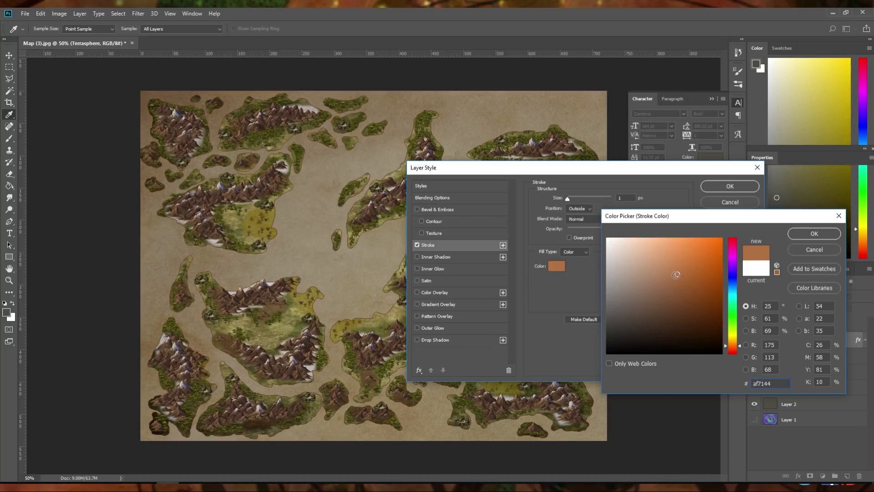
pyautogui.click(805, 233)
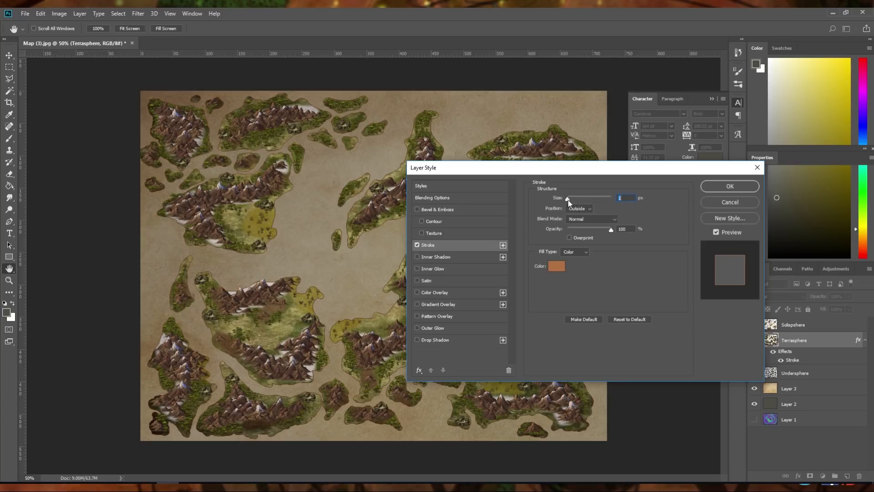
# Increase the Terrasphere stroke size to 6 px and darken its colour to a brown of about #915e38
pyautogui.moveTo(569, 202); pyautogui.dragTo(568, 200)
pyautogui.moveTo(568, 200); pyautogui.dragTo(571, 201)
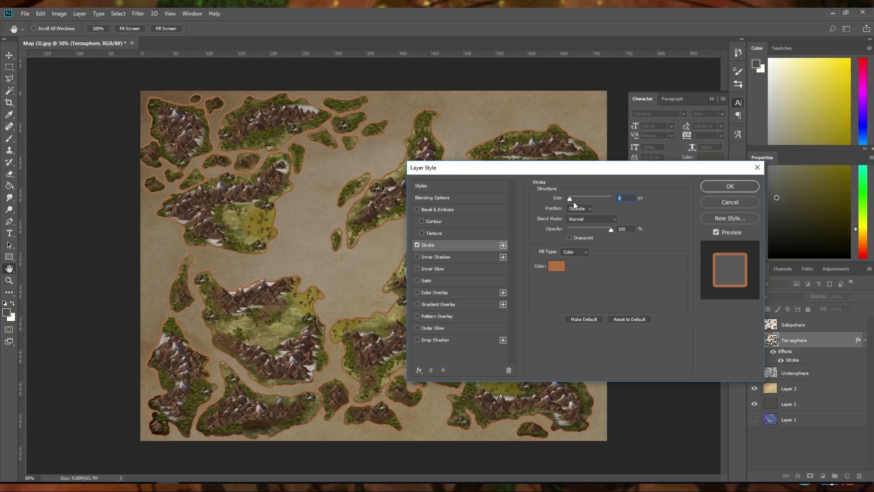
pyautogui.click(559, 267)
pyautogui.moveTo(701, 285); pyautogui.dragTo(681, 294)
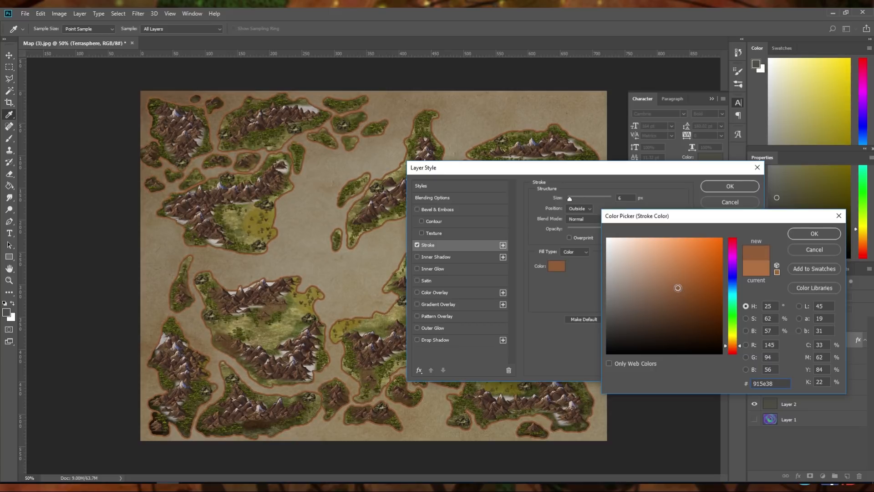
pyautogui.click(814, 234)
# Lower the Terrasphere stroke opacity to 54% and apply the layer style
pyautogui.moveTo(611, 229); pyautogui.dragTo(592, 232)
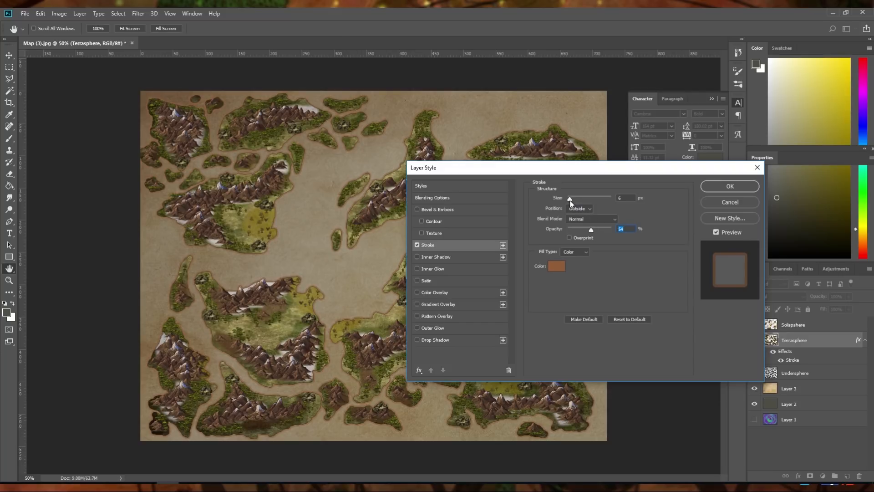
pyautogui.moveTo(570, 201); pyautogui.dragTo(569, 201)
pyautogui.click(729, 188)
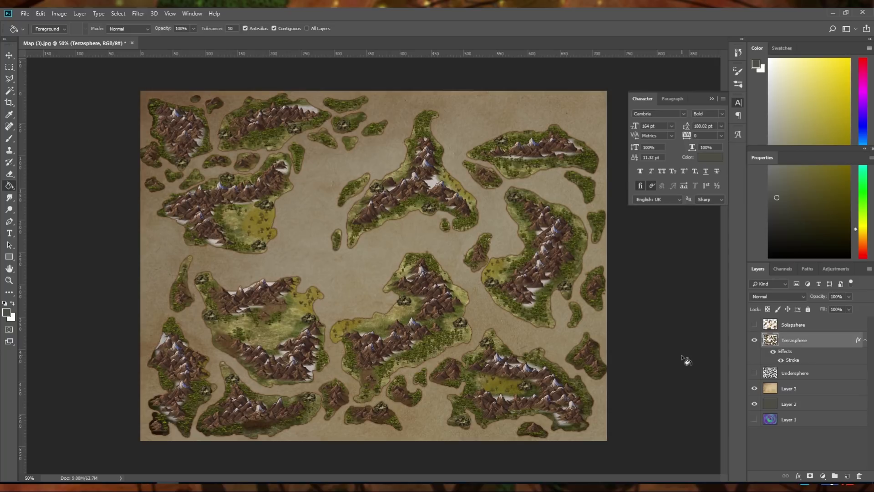
# Copy the Terrasphere layer style, show the Solisphere layer in its place and paste the style onto Solisphere
pyautogui.click(754, 342)
pyautogui.rightClick(793, 342)
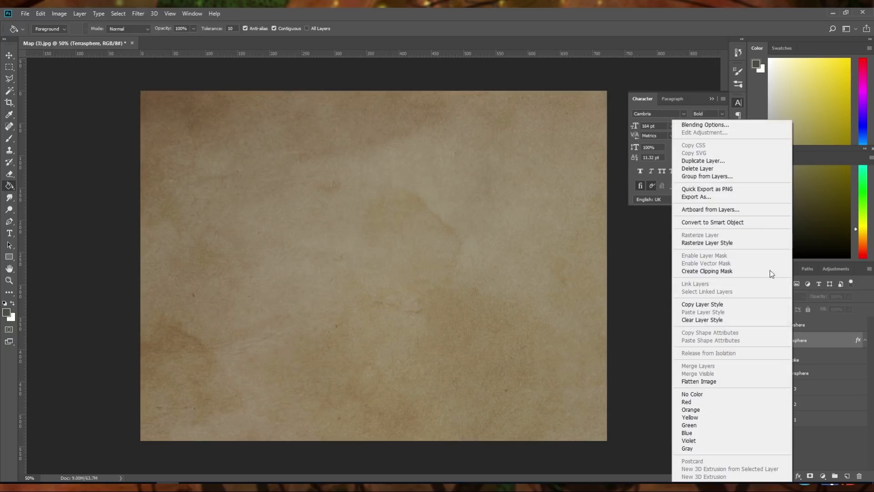
pyautogui.click(720, 304)
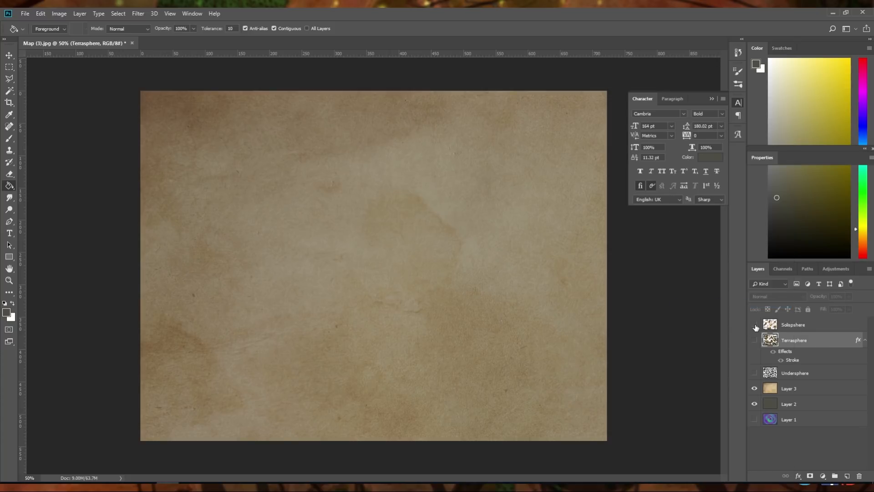
pyautogui.click(755, 324)
pyautogui.click(802, 325)
pyautogui.rightClick(801, 325)
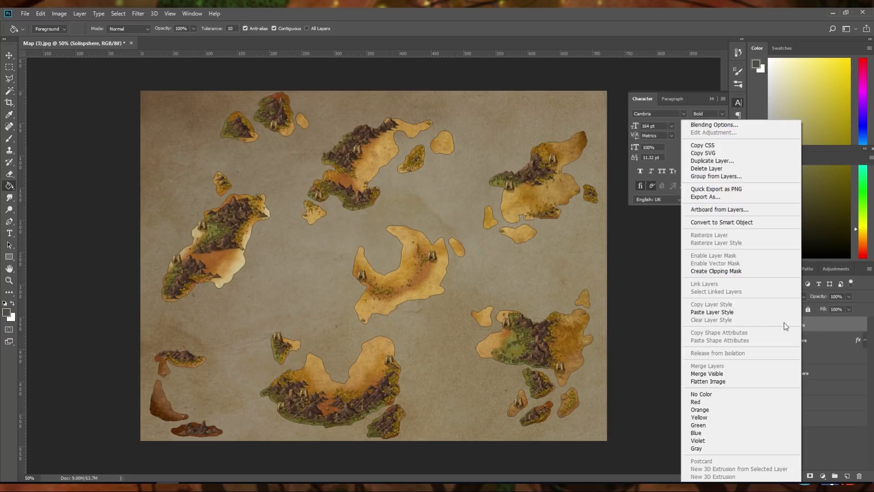
pyautogui.click(726, 311)
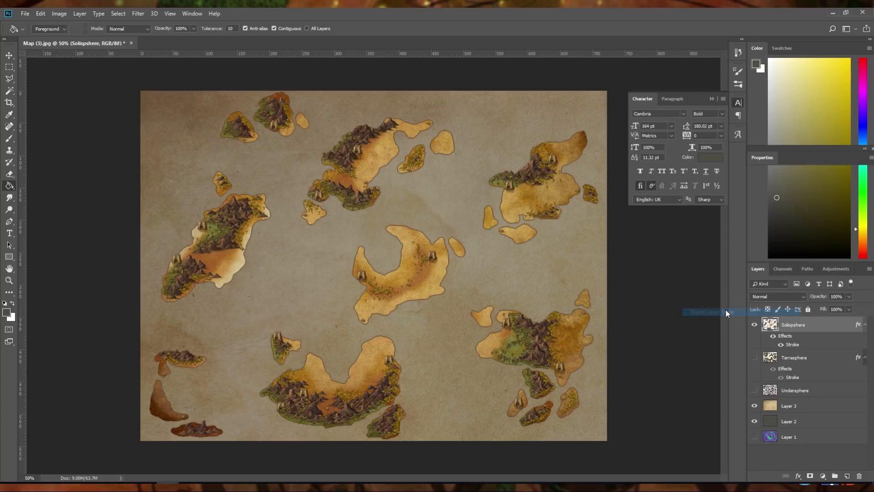
# Paste the copied stroke style onto the Undersphere layer and show all three island layers together
pyautogui.click(755, 324)
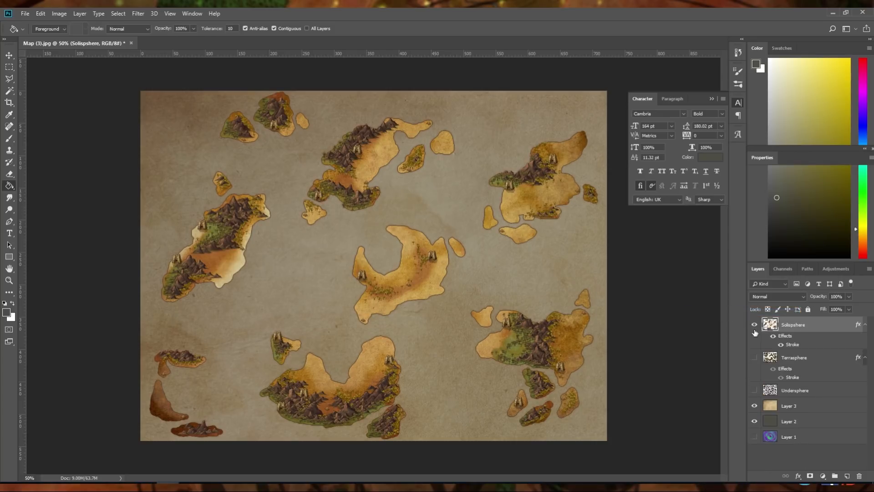
pyautogui.click(754, 390)
pyautogui.click(788, 392)
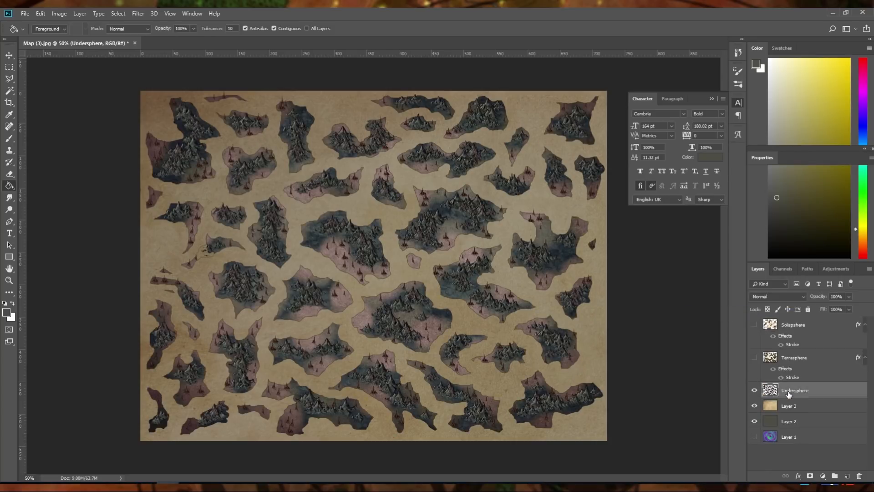
pyautogui.rightClick(787, 392)
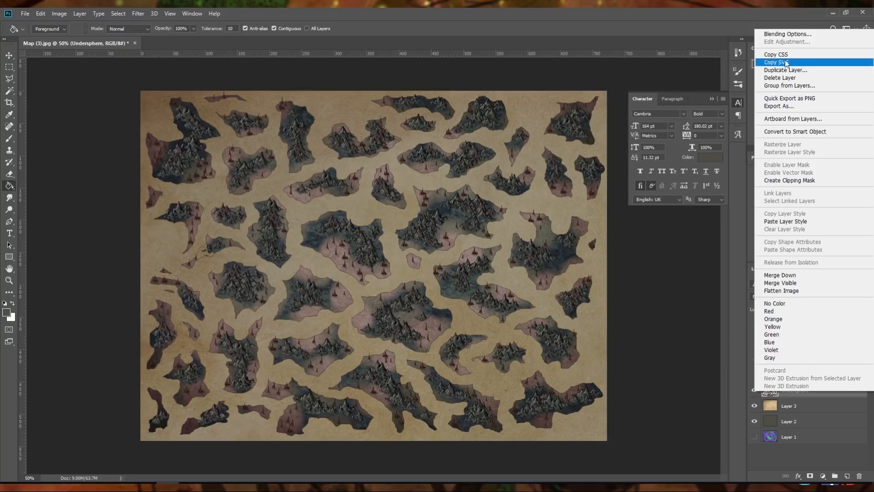
pyautogui.click(803, 221)
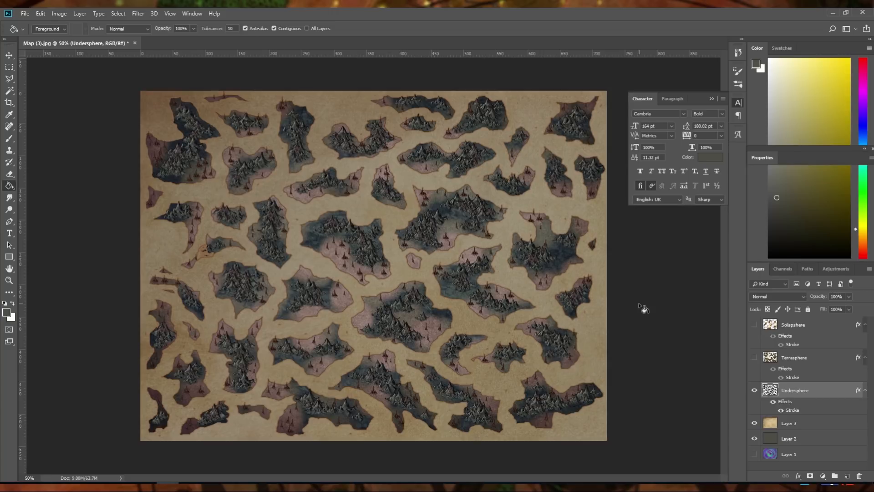
pyautogui.click(754, 357)
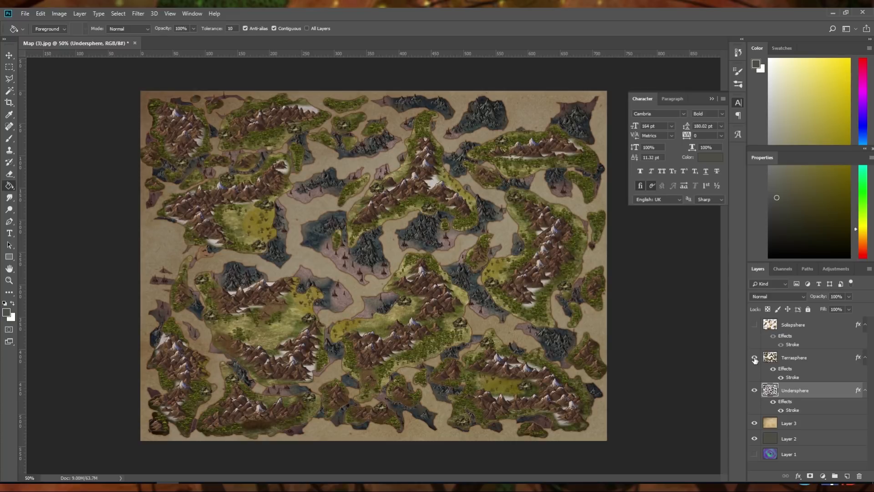
pyautogui.click(754, 325)
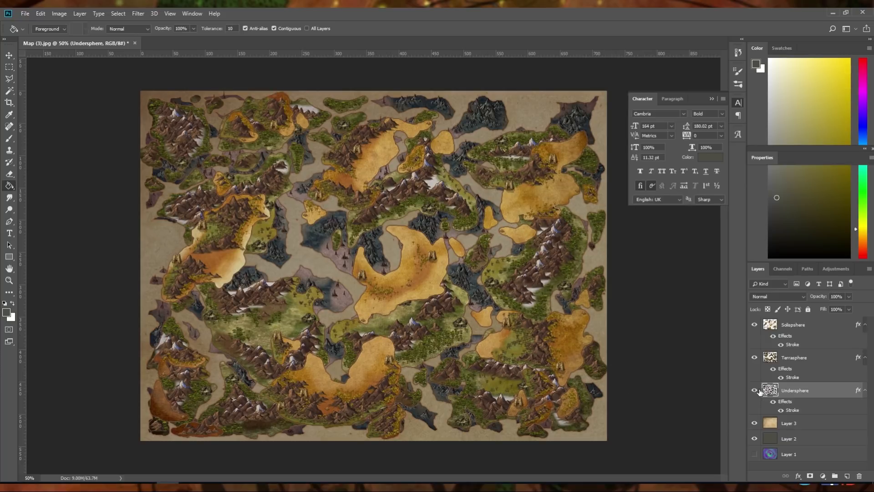
# Duplicate the Terrasphere and Undersphere layers and place the Undersphere copy directly below the Terrasphere copy
pyautogui.click(796, 360)
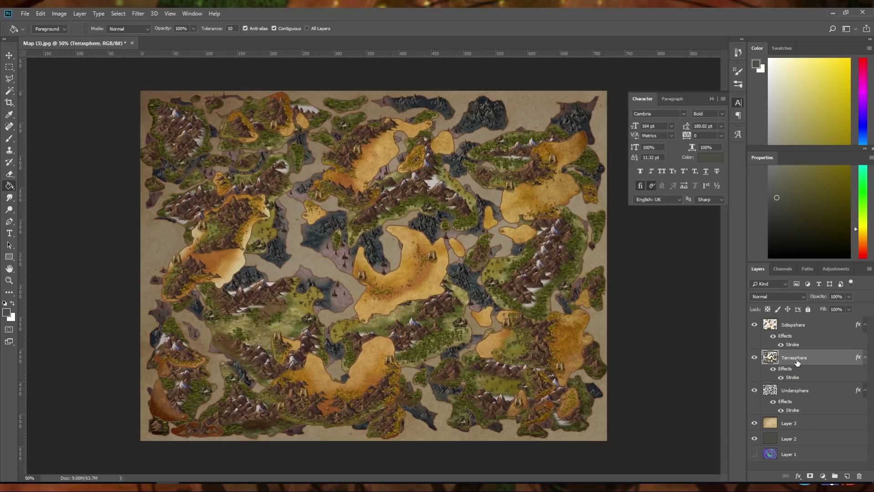
pyautogui.hotkey('ctrl', 'j')
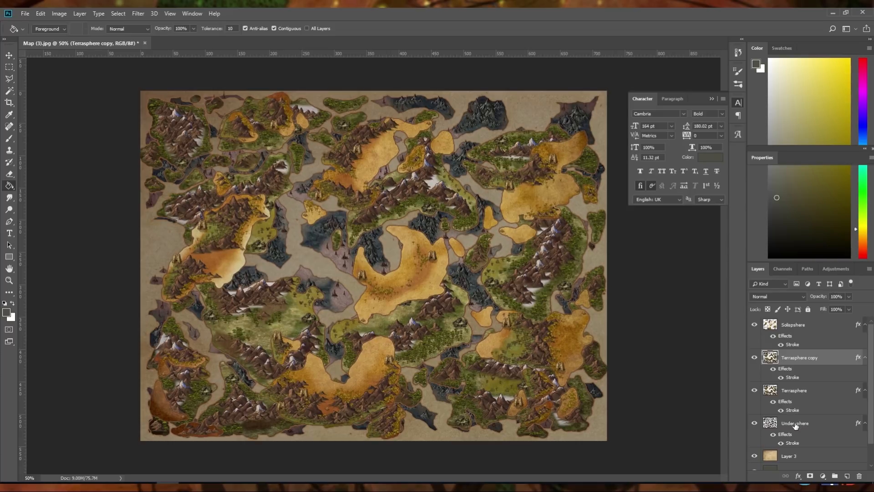
pyautogui.click(795, 424)
pyautogui.hotkey('ctrl', 'j')
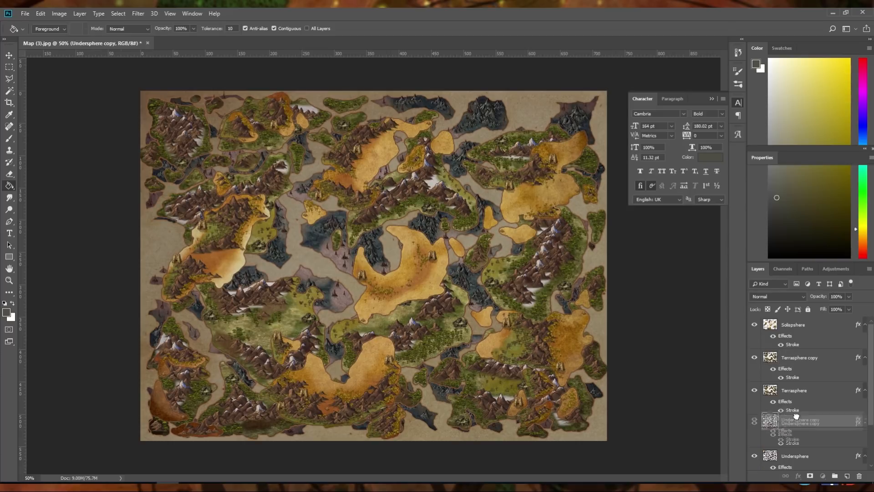
pyautogui.moveTo(795, 424); pyautogui.dragTo(798, 388)
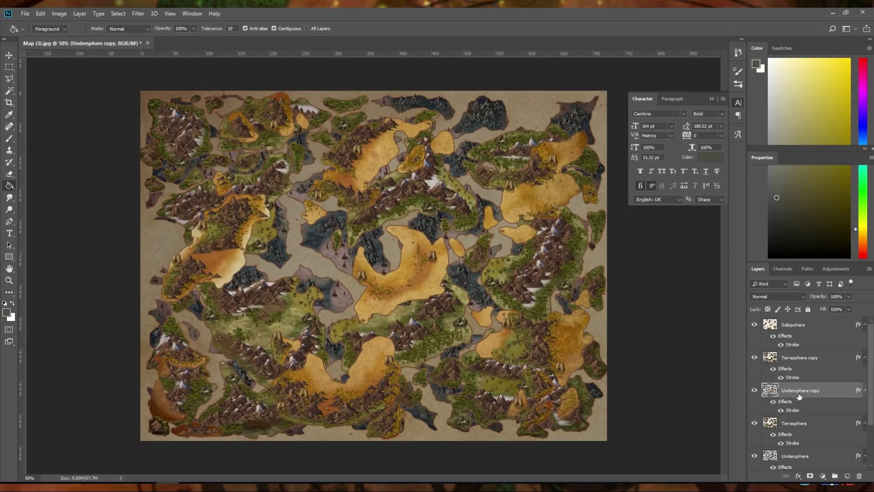
# Merge the Terrasphere copy and Undersphere copy into one layer
pyautogui.click(800, 360)
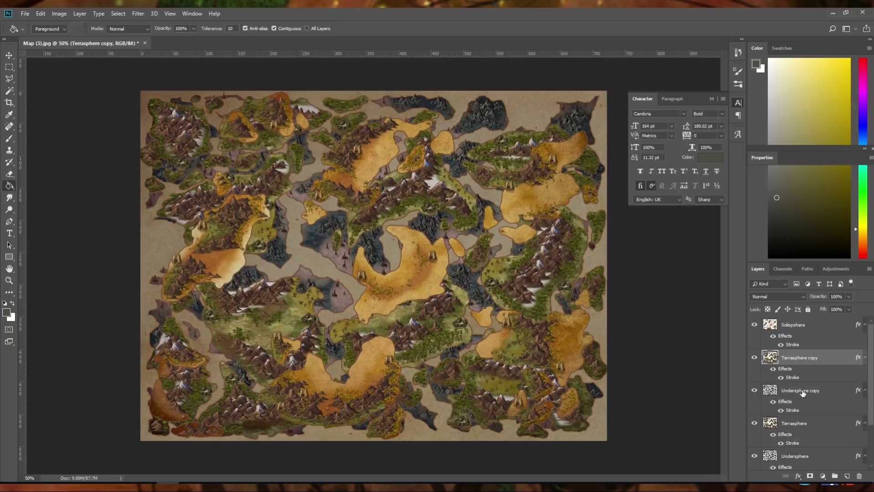
pyautogui.keyDown('ctrl'); pyautogui.click(802, 392); pyautogui.keyUp('ctrl')
pyautogui.hotkey('ctrl', 'e')
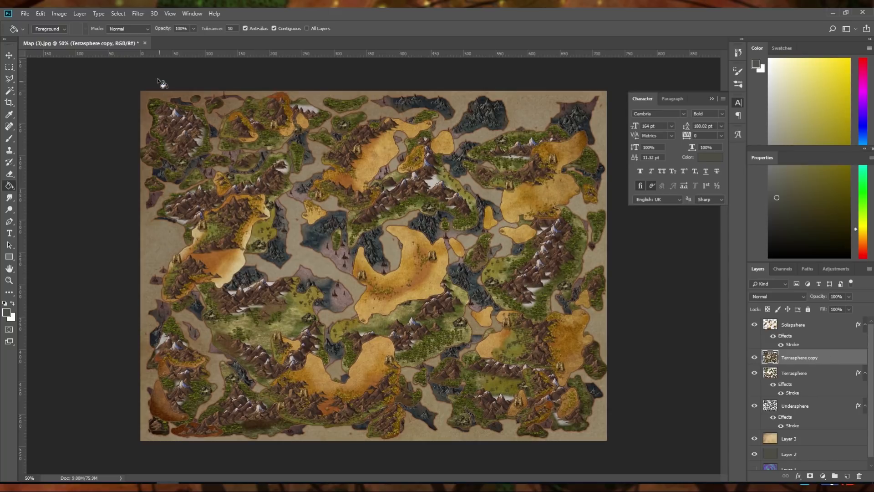
# Apply a Gaussian Blur with a 24.9 pixel radius to the merged island copy
pyautogui.click(138, 13)
pyautogui.moveTo(219, 118)
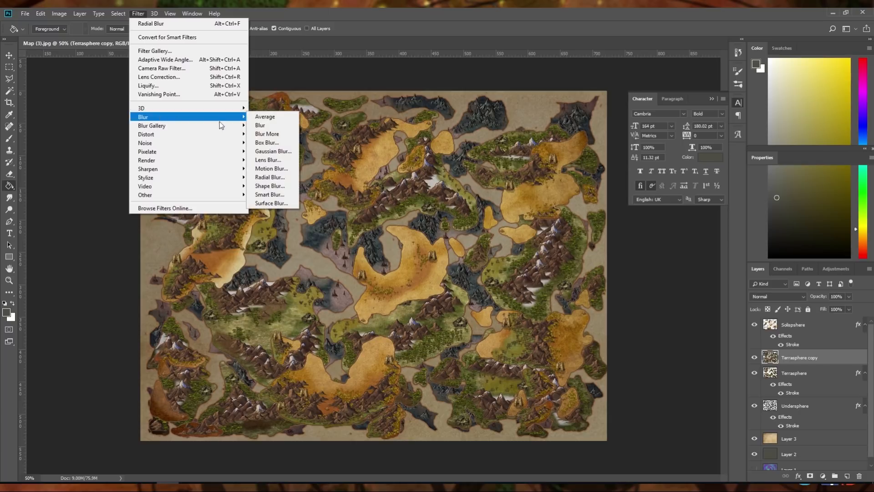
pyautogui.click(275, 152)
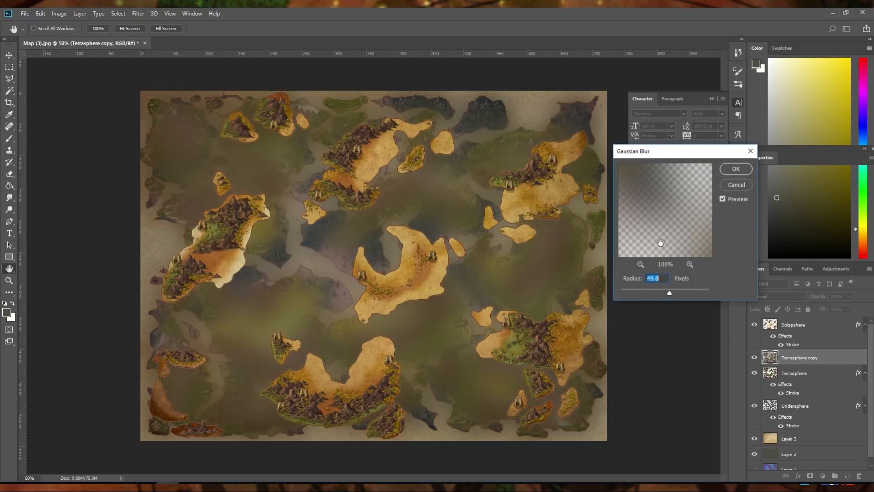
pyautogui.moveTo(643, 292); pyautogui.dragTo(662, 294)
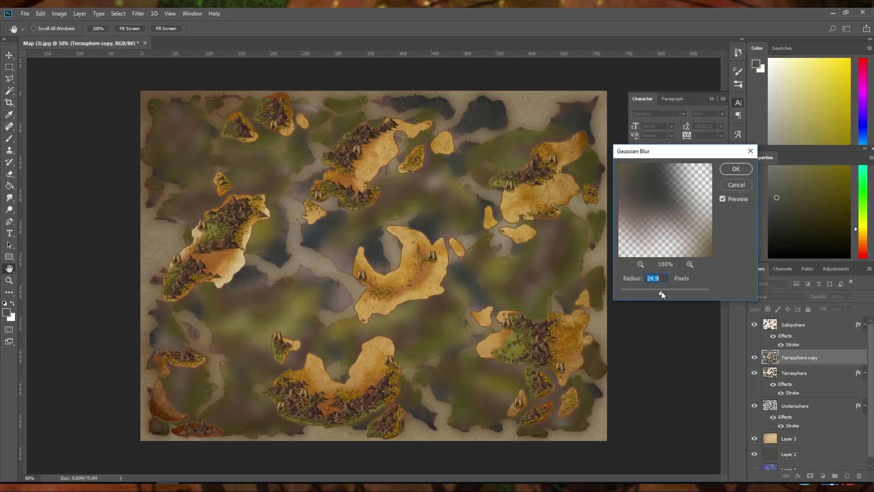
pyautogui.click(735, 169)
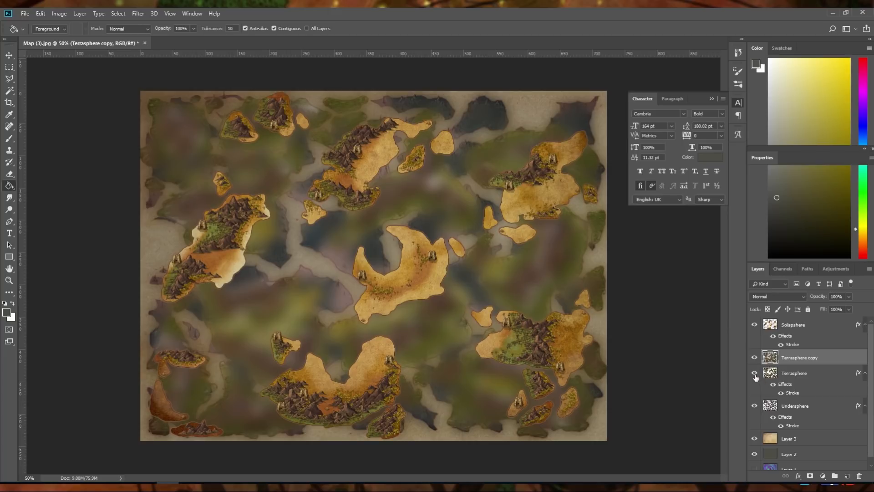
# Hide the original Terrasphere and Undersphere layers and set the blurred copy to Multiply at 47% opacity
pyautogui.click(755, 374)
pyautogui.click(754, 405)
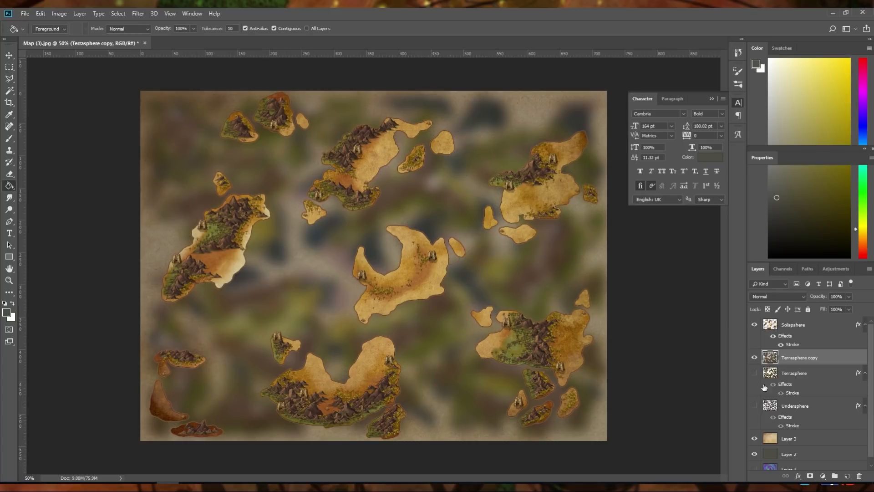
pyautogui.click(849, 297)
pyautogui.moveTo(832, 304); pyautogui.dragTo(830, 305)
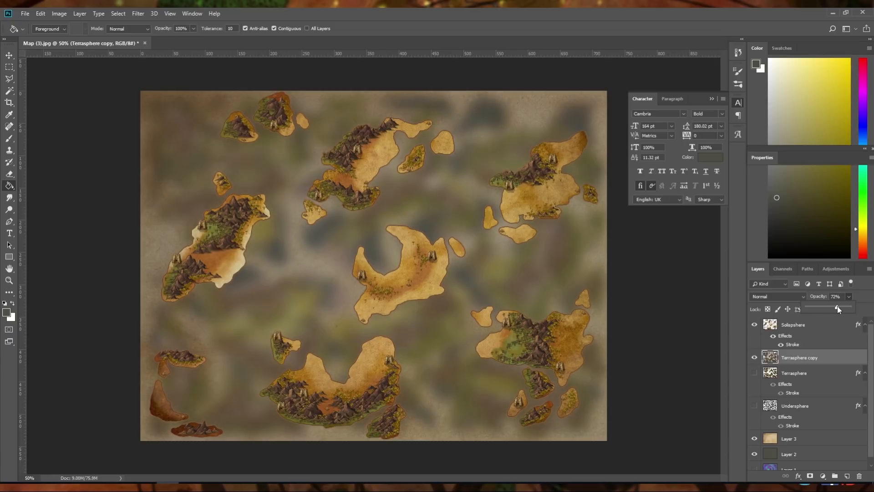
pyautogui.click(783, 295)
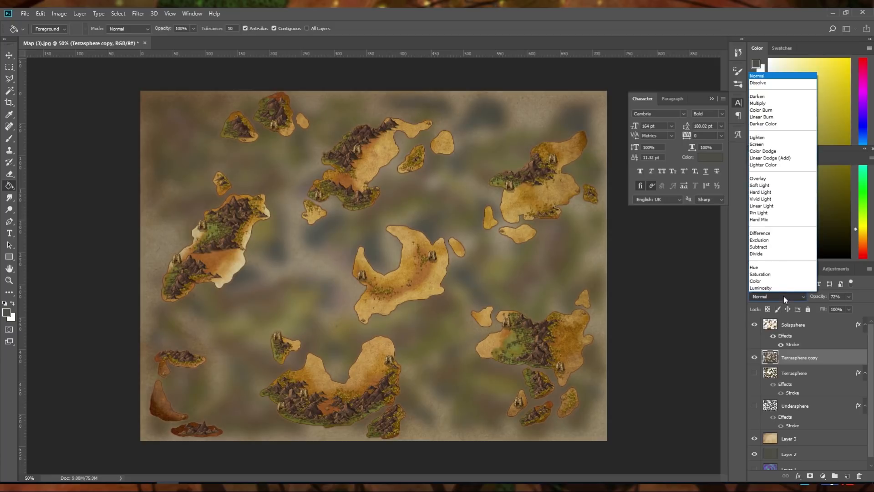
pyautogui.click(780, 104)
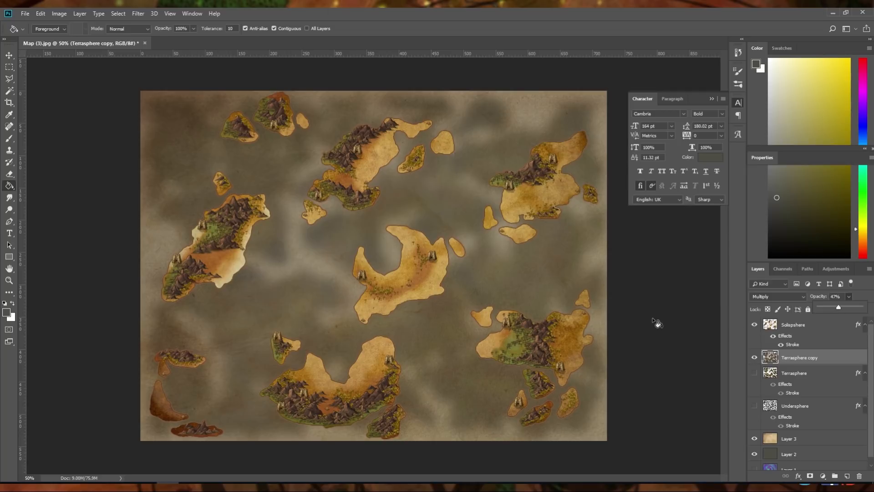
# Start a new text layer above the Solispshere layer, placing its insertion point just beneath the northernmost mountain island
pyautogui.click(9, 234)
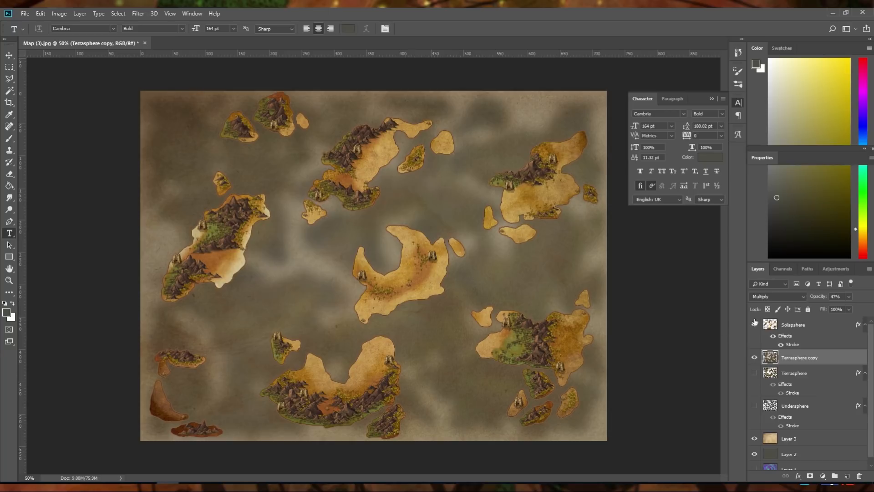
pyautogui.click(794, 325)
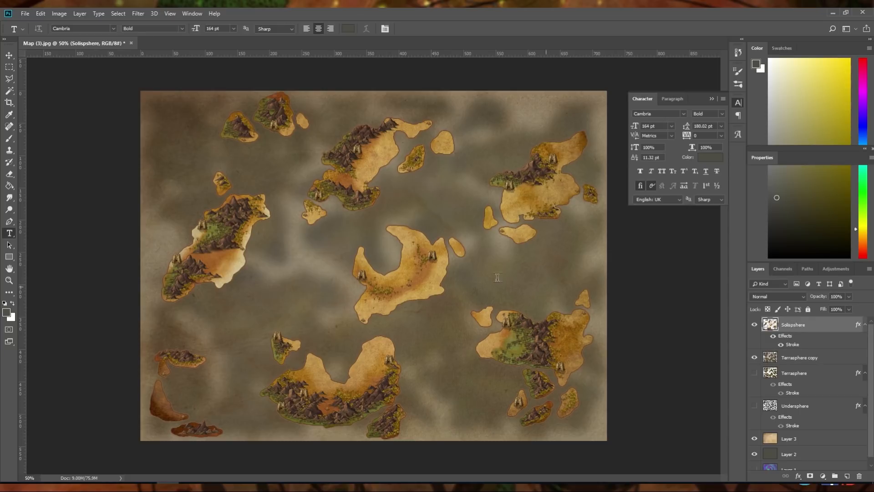
pyautogui.hotkey('ctrl', '-')
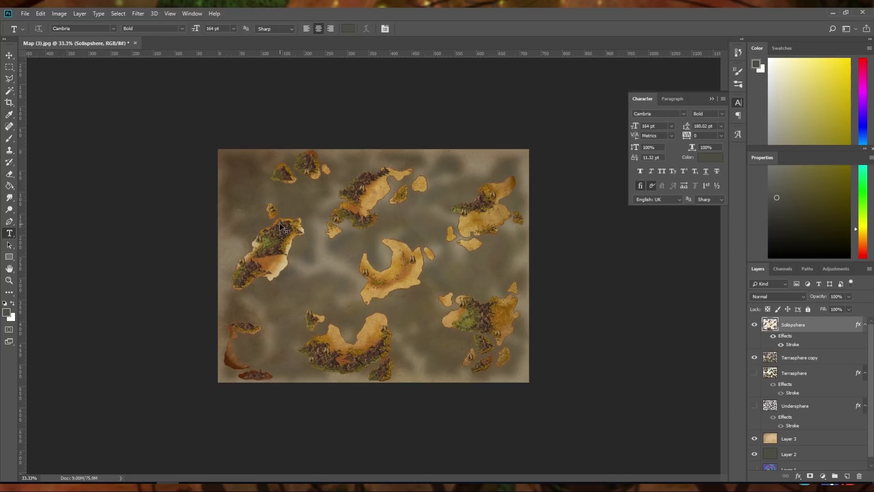
pyautogui.hotkey('ctrl', '+')
pyautogui.hotkey('ctrl', '+')
pyautogui.hotkey('ctrl', '+')
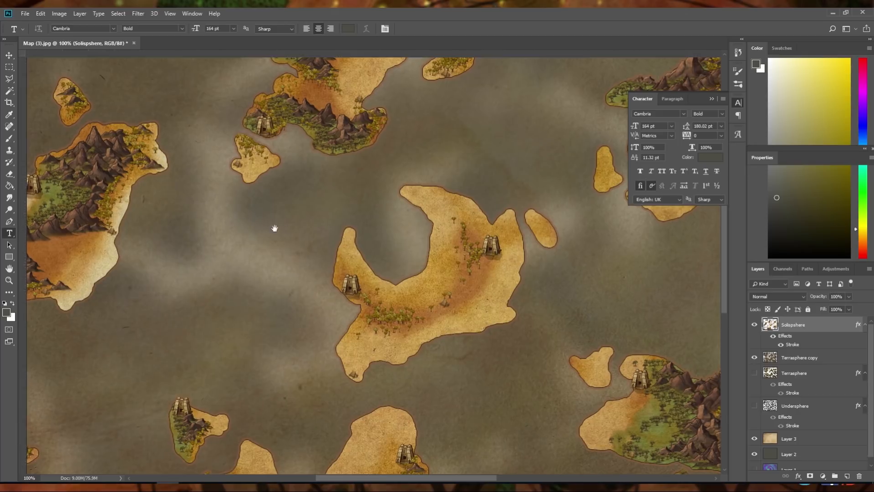
pyautogui.moveTo(275, 228); pyautogui.dragTo(250, 358)
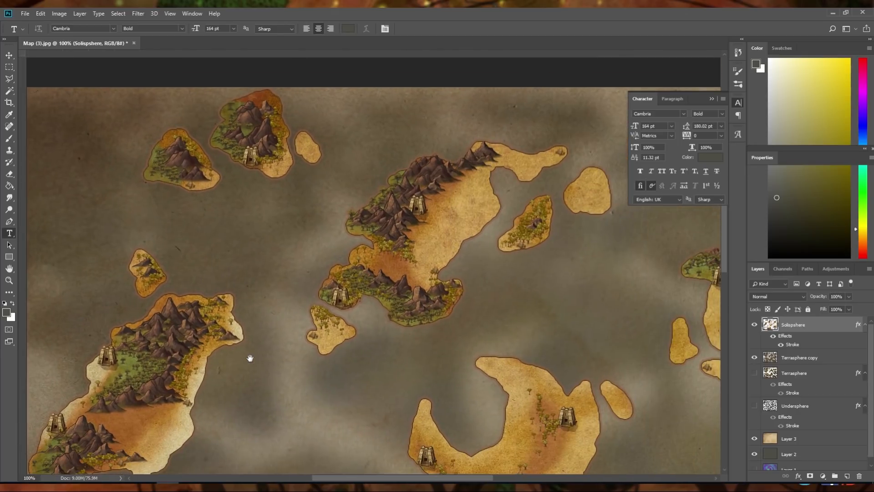
pyautogui.hotkey('ctrl', 'r')
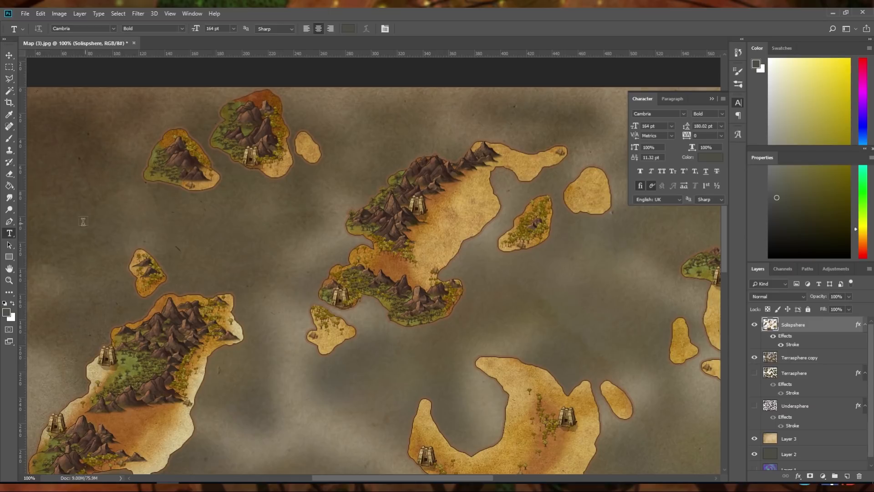
pyautogui.click(275, 184)
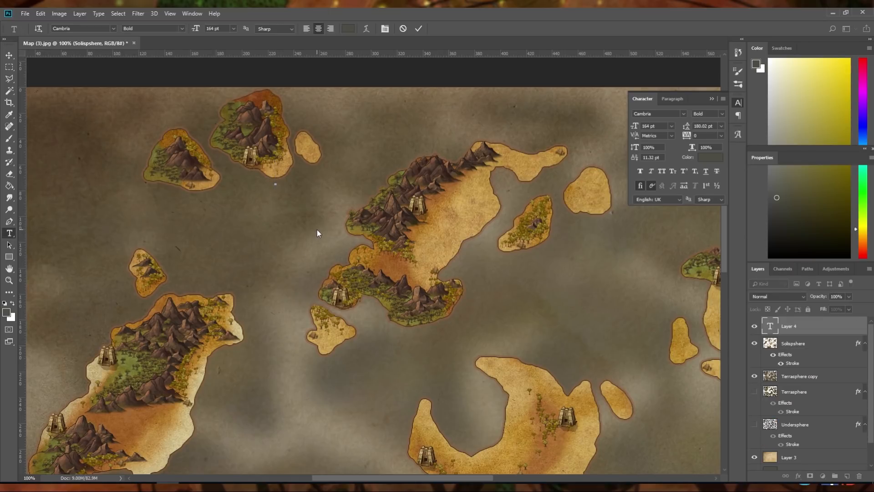
# Set the new text's colour to white
pyautogui.click(707, 159)
pyautogui.moveTo(659, 249); pyautogui.dragTo(609, 239)
pyautogui.click(807, 234)
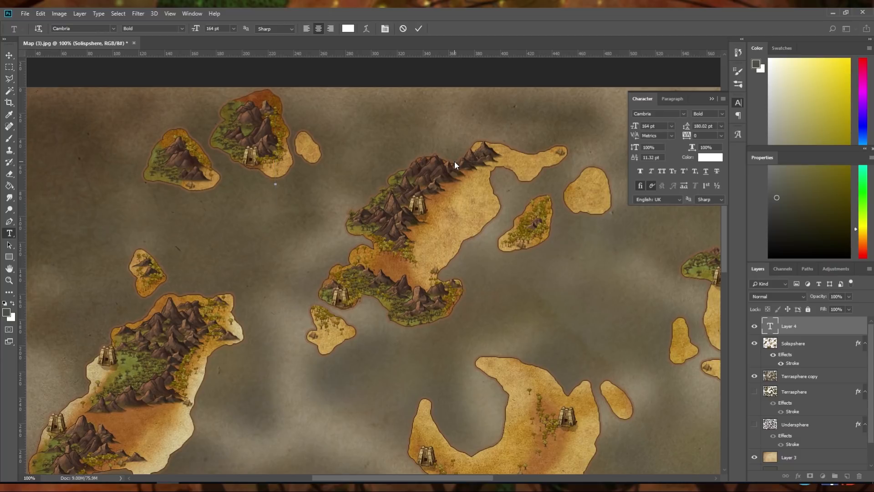
# Enter "Sal" as the first word of the island label
pyautogui.write('S')
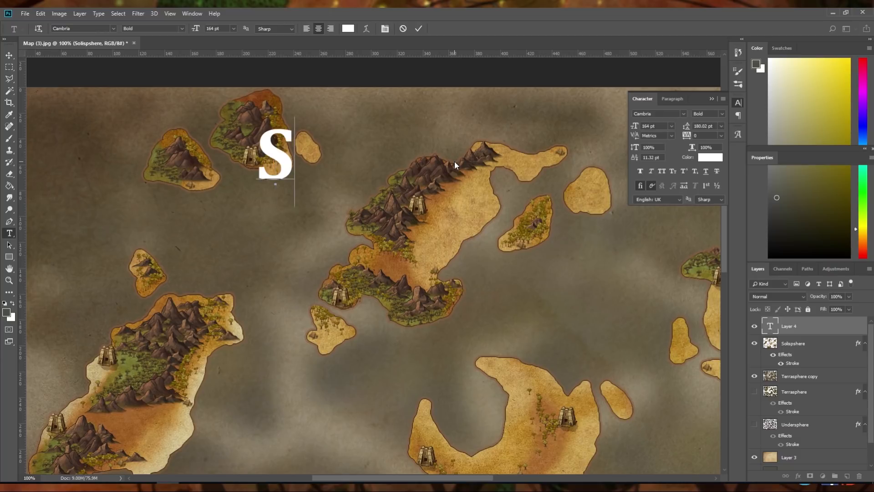
pyautogui.write('al')
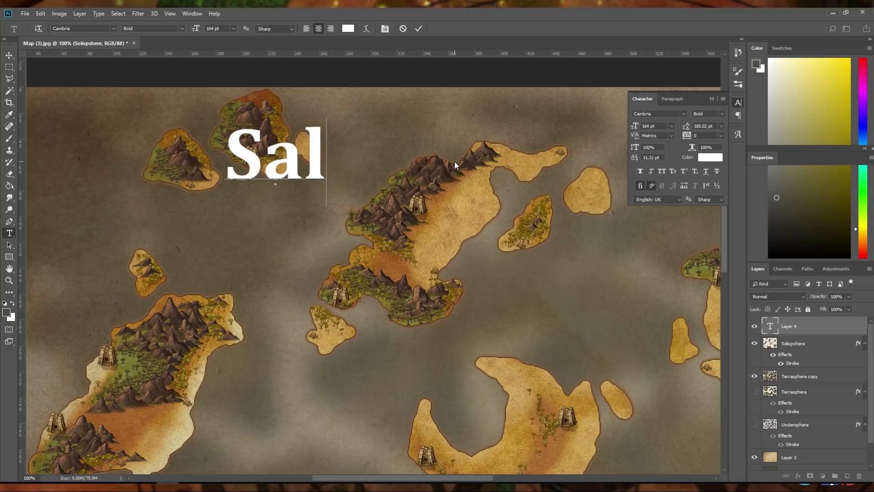
pyautogui.write('ak')
pyautogui.press('BackSpace')
pyautogui.press('BackSpace')
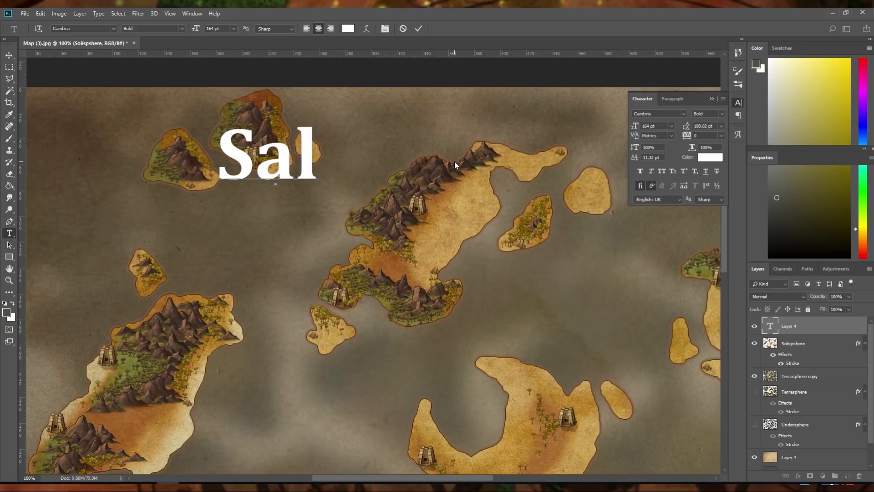
pyautogui.write('Drakroom')
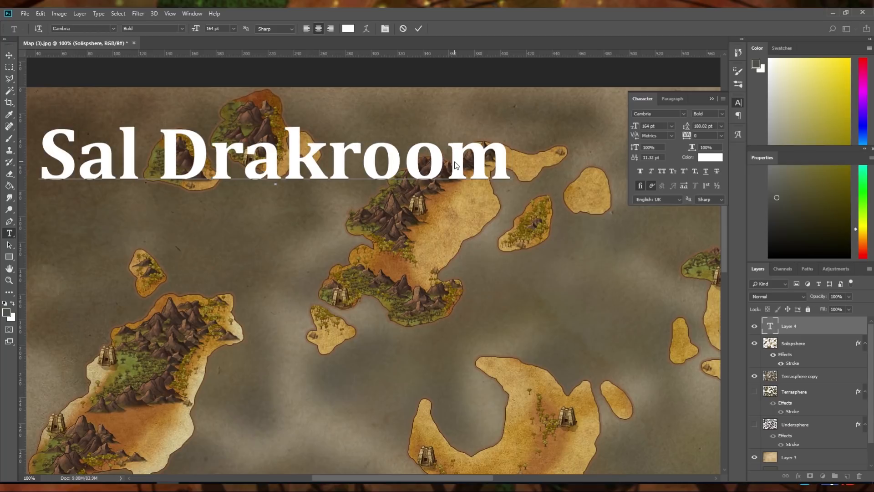
pyautogui.press('Left')
pyautogui.press('Left')
pyautogui.press('Left')
pyautogui.press('Left')
pyautogui.press('BackSpace')
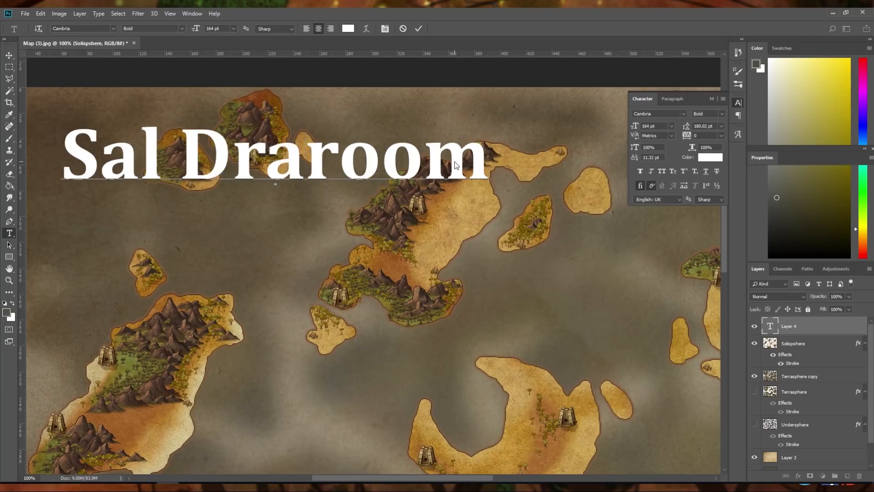
pyautogui.press('Delete')
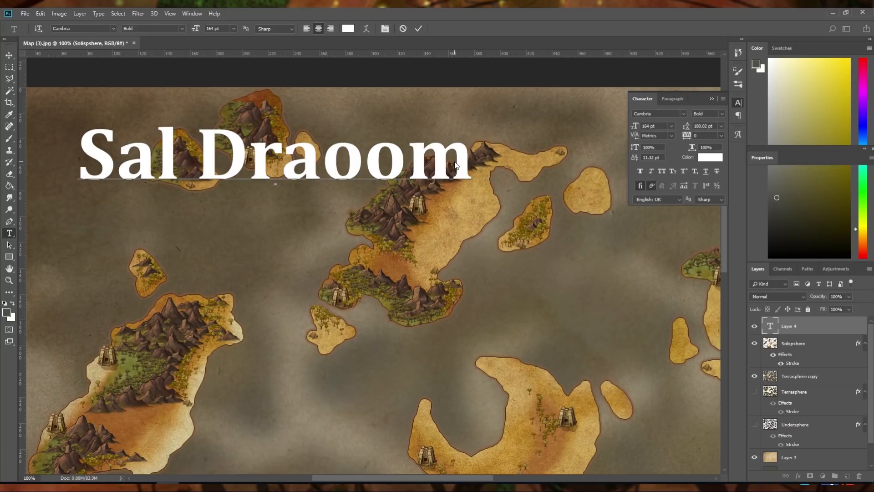
pyautogui.press('BackSpace')
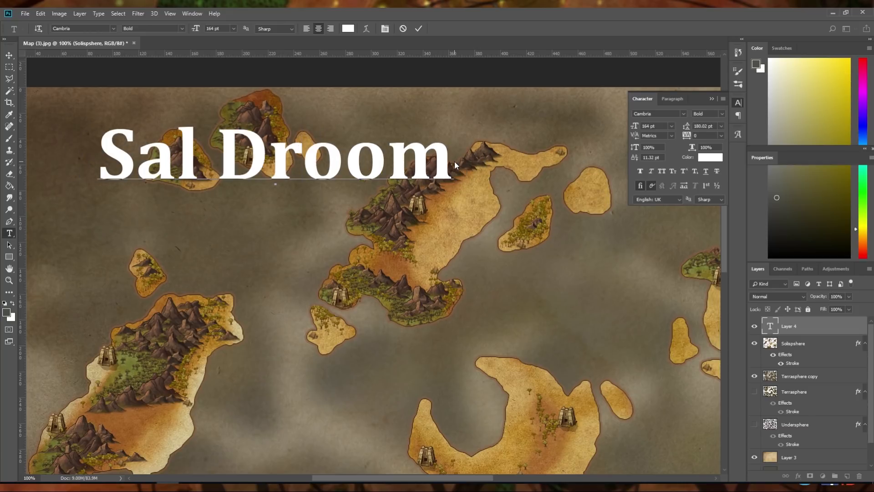
pyautogui.press('Right')
pyautogui.press('Right')
pyautogui.press('BackSpace')
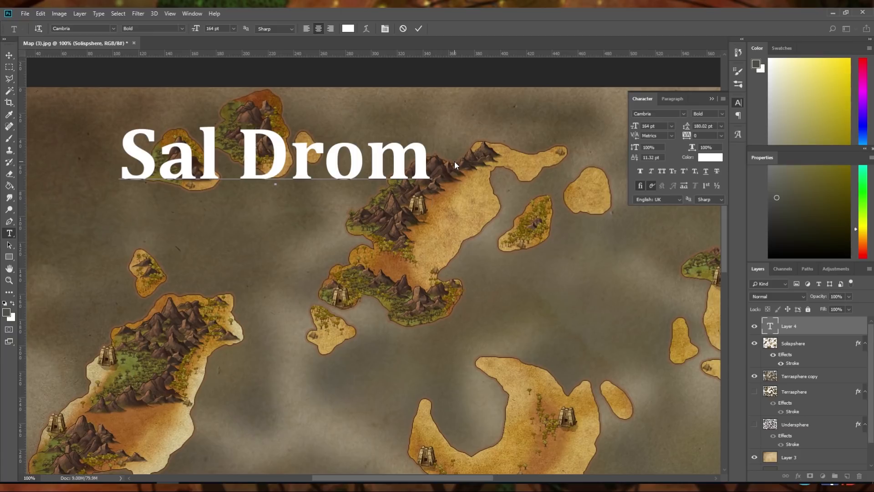
pyautogui.press('BackSpace')
pyautogui.press('BackSpace')
pyautogui.press('BackSpace')
pyautogui.press('BackSpace')
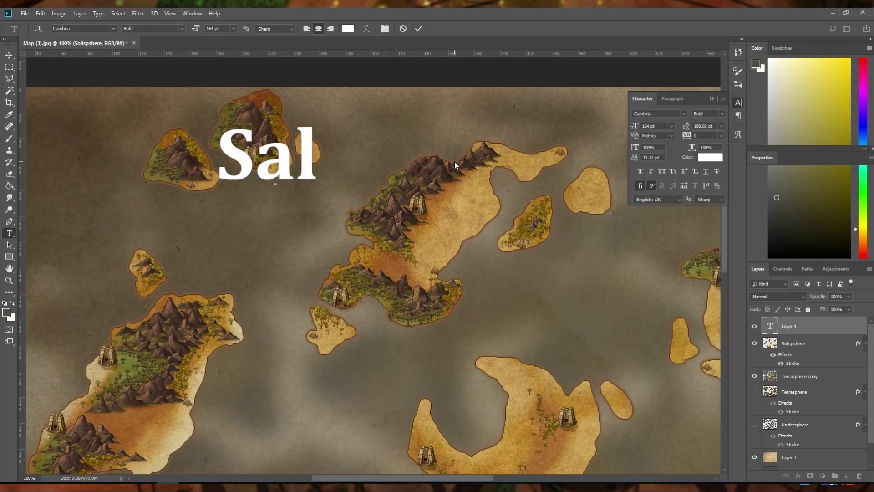
# Complete the island label so it reads "Sal Aksa Droom"
pyautogui.write('Ak')
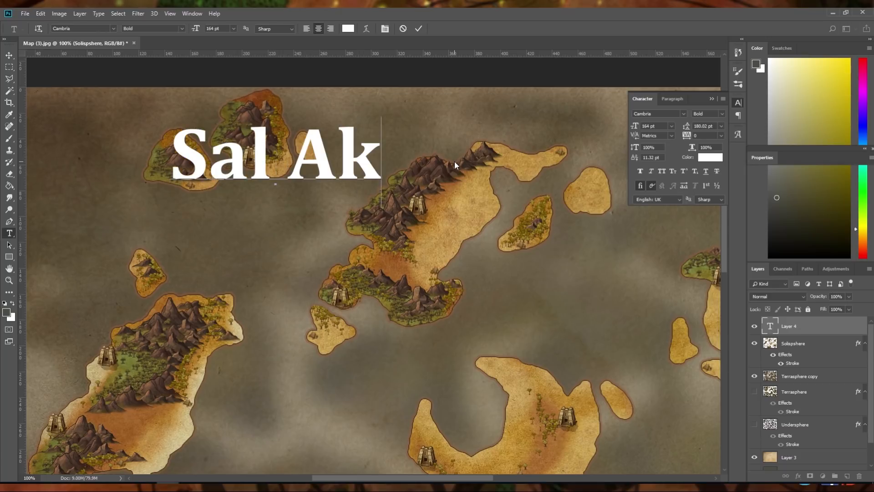
pyautogui.write(' sa')
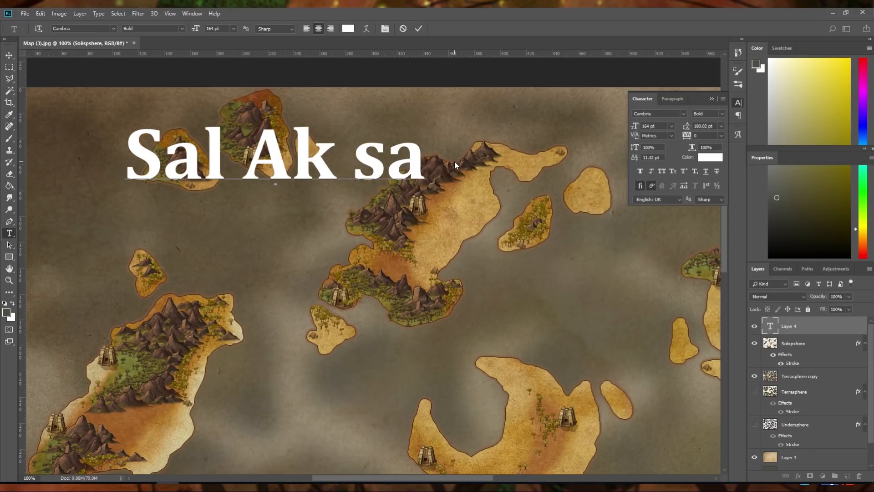
pyautogui.press('BackSpace')
pyautogui.press('BackSpace')
pyautogui.press('BackSpace')
pyautogui.write('sa D')
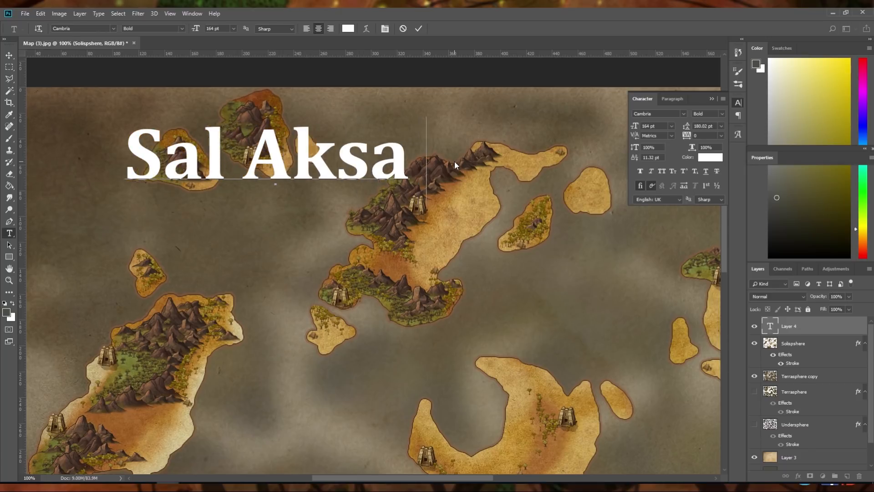
pyautogui.write('ro')
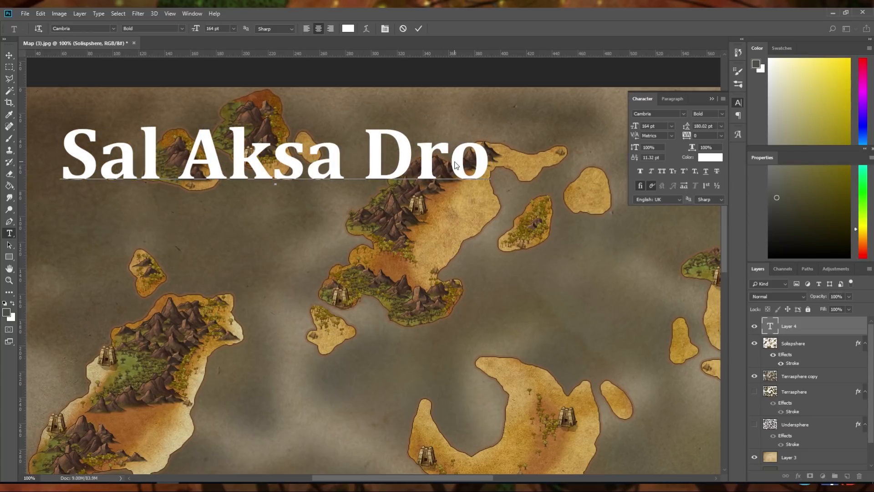
pyautogui.write('om')
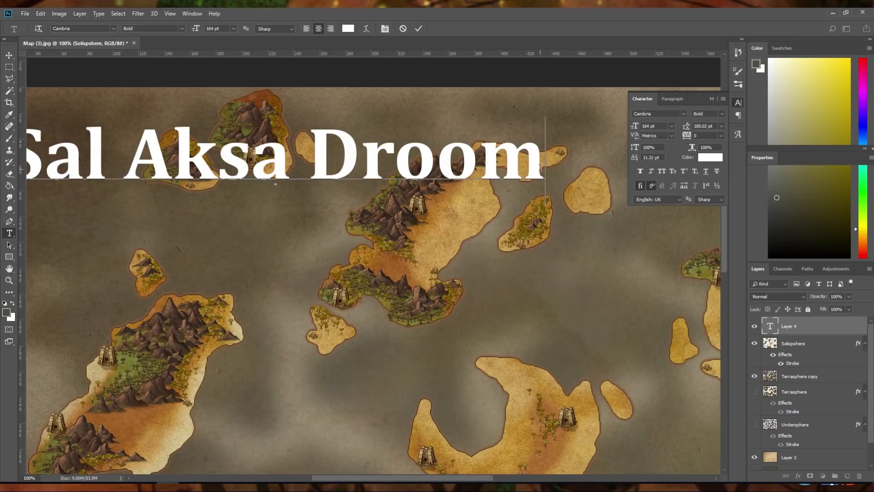
# Set the whole Sal Aksa Droom label to 50 pt and move it between the northernmost island and the large mountain island to its east
pyautogui.moveTo(542, 169); pyautogui.dragTo(20, 166)
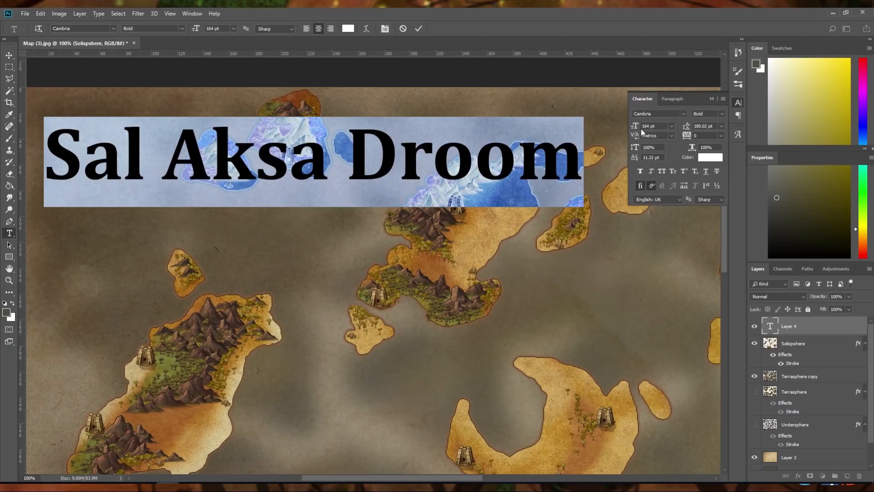
pyautogui.moveTo(638, 124); pyautogui.dragTo(586, 135)
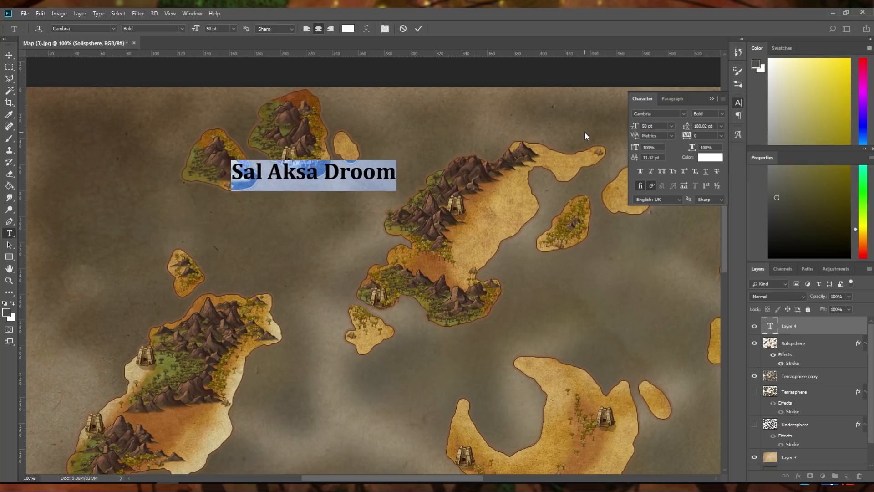
pyautogui.click(9, 55)
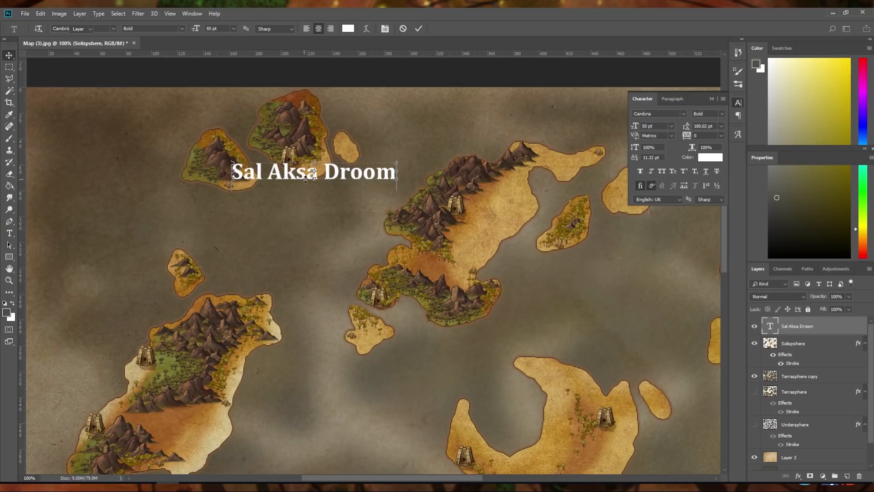
pyautogui.moveTo(297, 178); pyautogui.dragTo(370, 168)
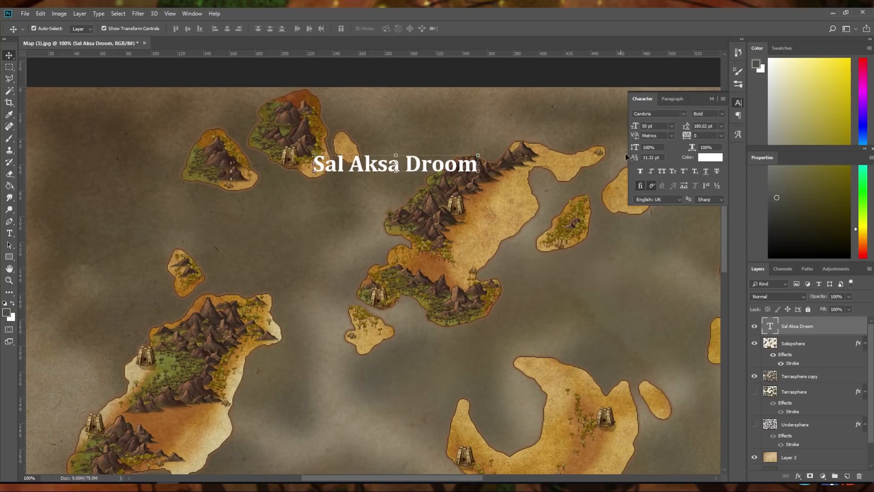
# Change the Sal Aksa Droom label's font to MasonSerifBold
pyautogui.click(683, 113)
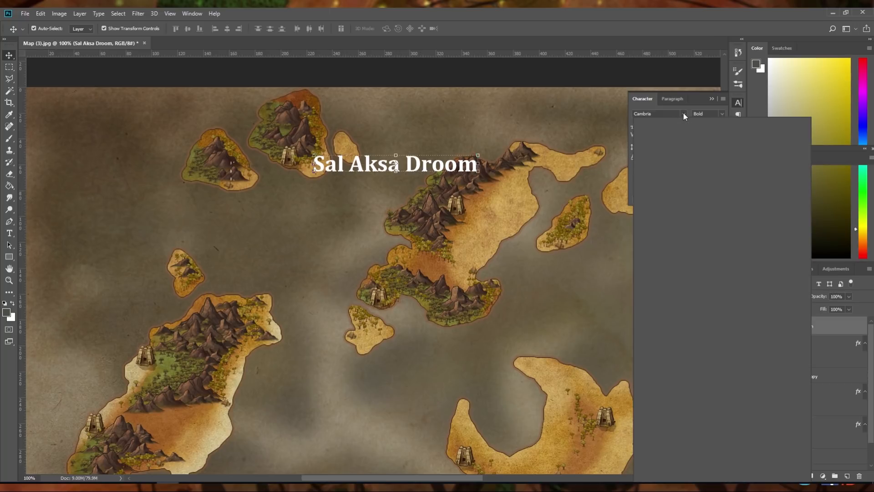
pyautogui.scroll(1, 675, 153)
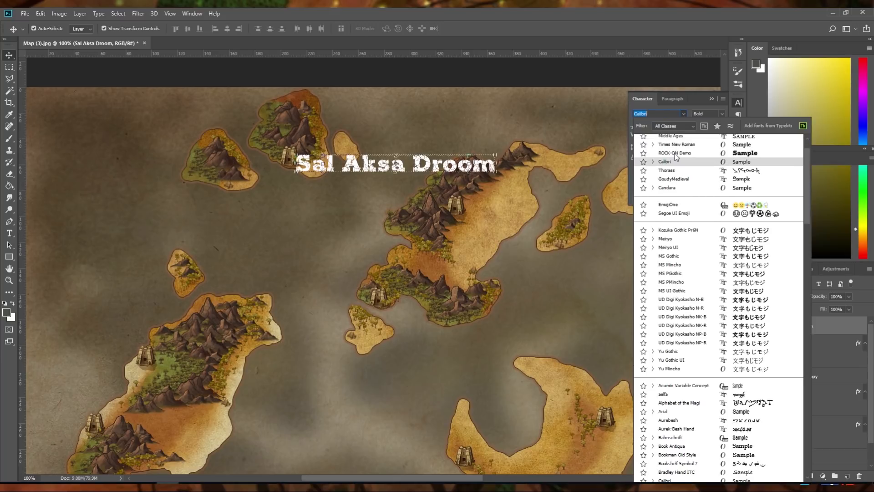
pyautogui.scroll(1, 676, 157)
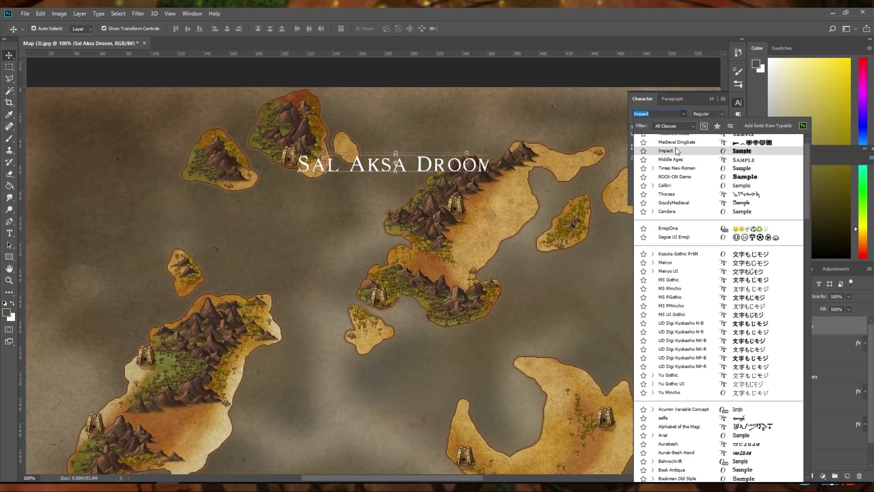
pyautogui.scroll(1, 676, 149)
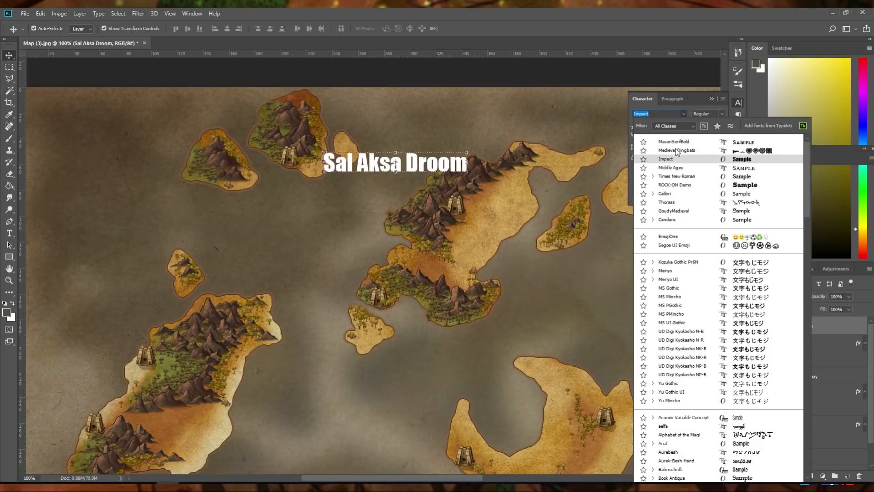
pyautogui.click(675, 142)
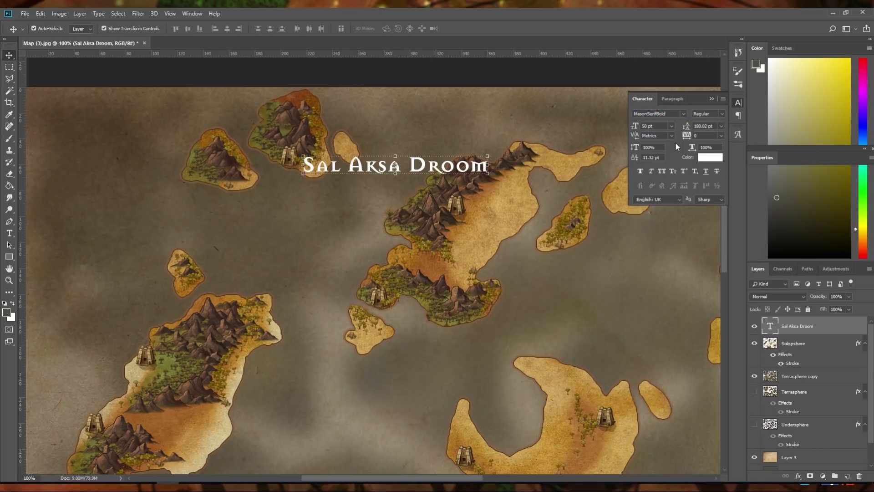
# Reduce the Sal Aksa Droom label to 35 pt and place it just below the northernmost island's temple
pyautogui.moveTo(425, 165)
pyautogui.mouseDown()
pyautogui.moveTo(427, 156)
pyautogui.moveTo(418, 172)
pyautogui.mouseUp()
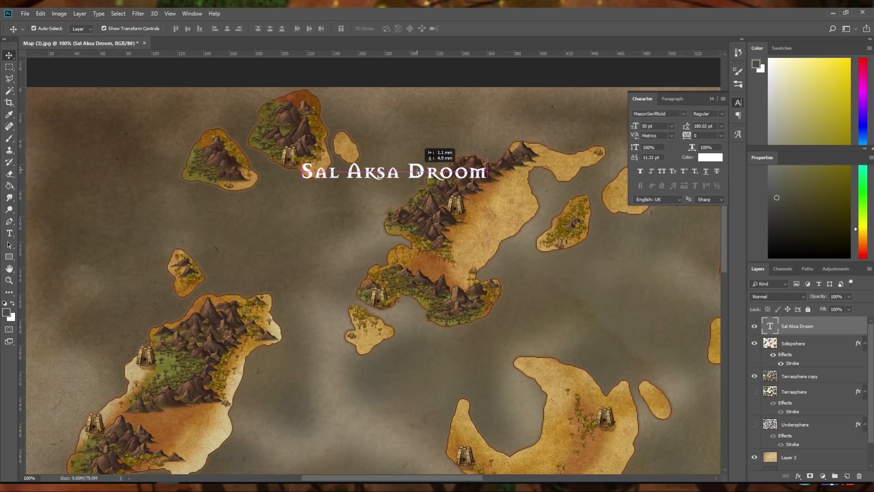
pyautogui.moveTo(418, 172)
pyautogui.mouseDown()
pyautogui.moveTo(427, 162)
pyautogui.moveTo(426, 171)
pyautogui.mouseUp()
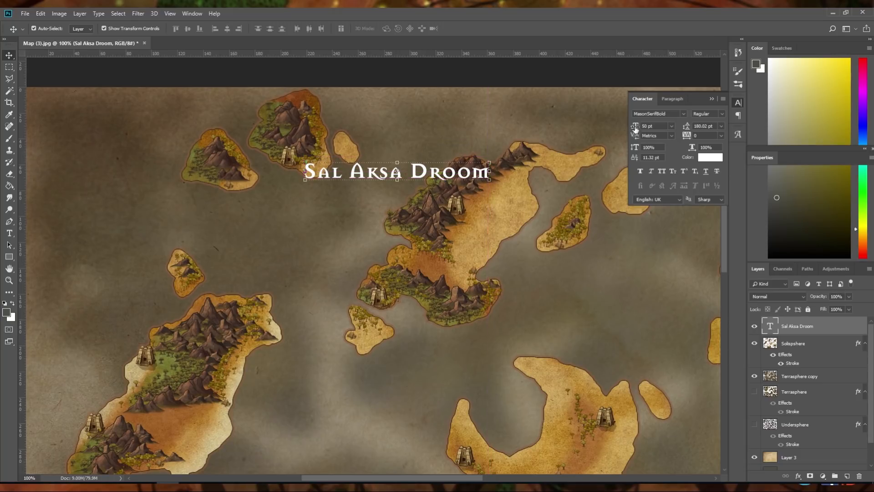
pyautogui.moveTo(636, 129); pyautogui.dragTo(627, 129)
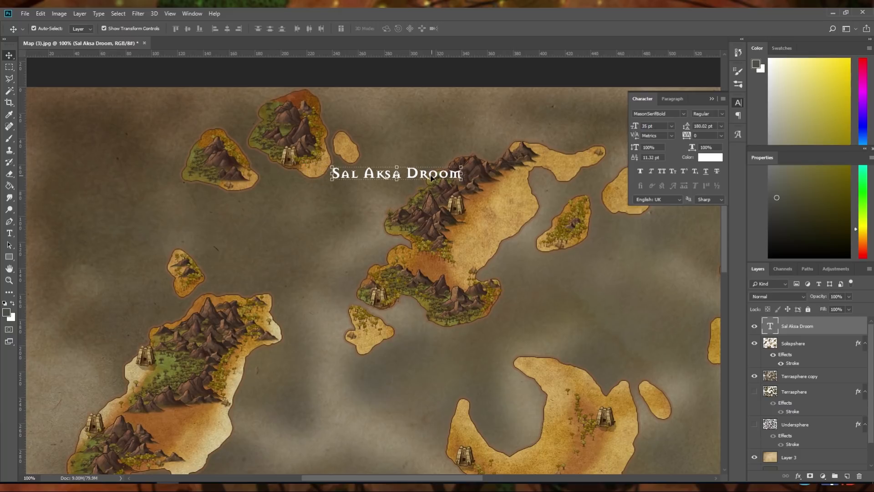
pyautogui.moveTo(423, 177); pyautogui.dragTo(388, 174)
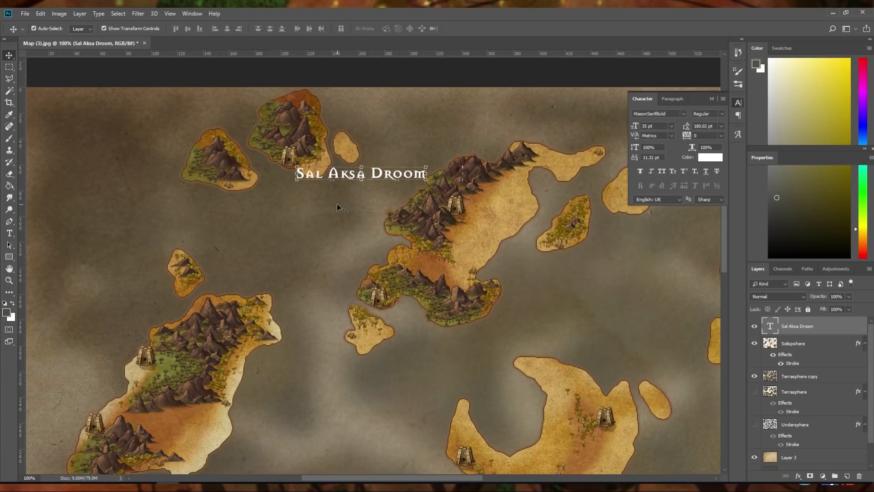
# Duplicate the Sal Aksa Droom label beside the large western island and replace its first word with Men
pyautogui.scroll(-5, 327, 210)
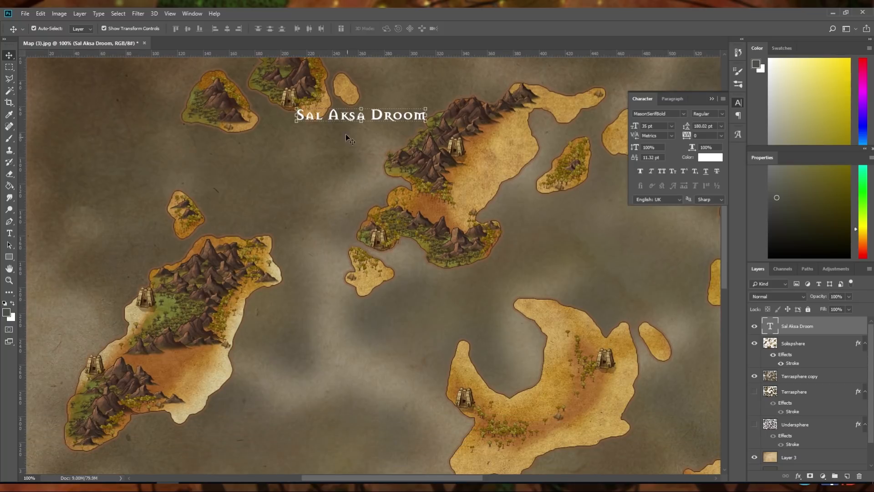
pyautogui.moveTo(347, 117); pyautogui.dragTo(60, 282)
pyautogui.press('t')
pyautogui.click(79, 272)
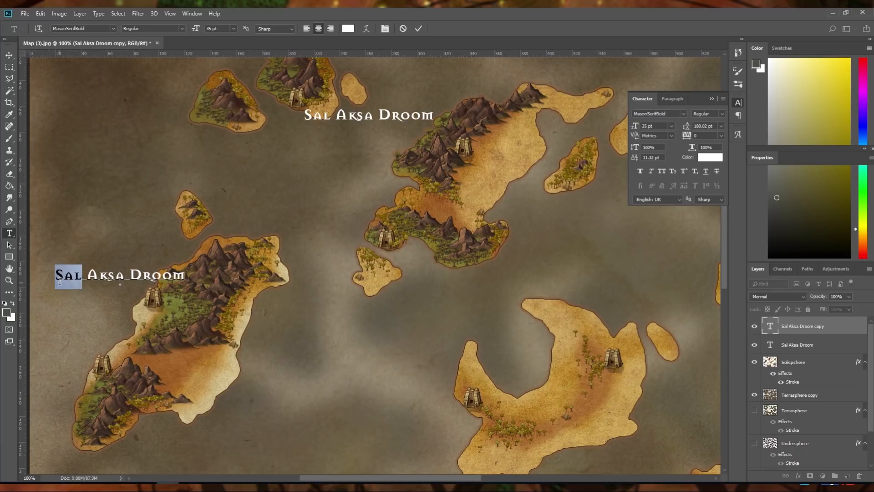
pyautogui.write('Mi')
pyautogui.press('BackSpace')
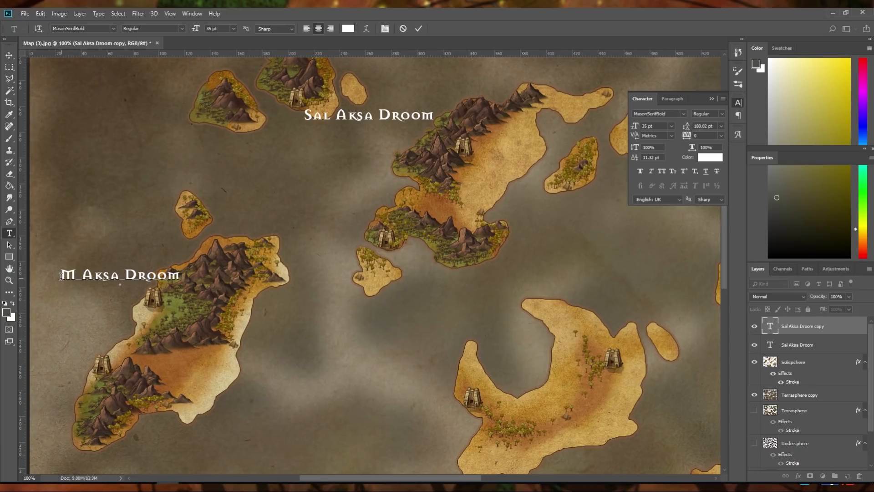
pyautogui.write('en')
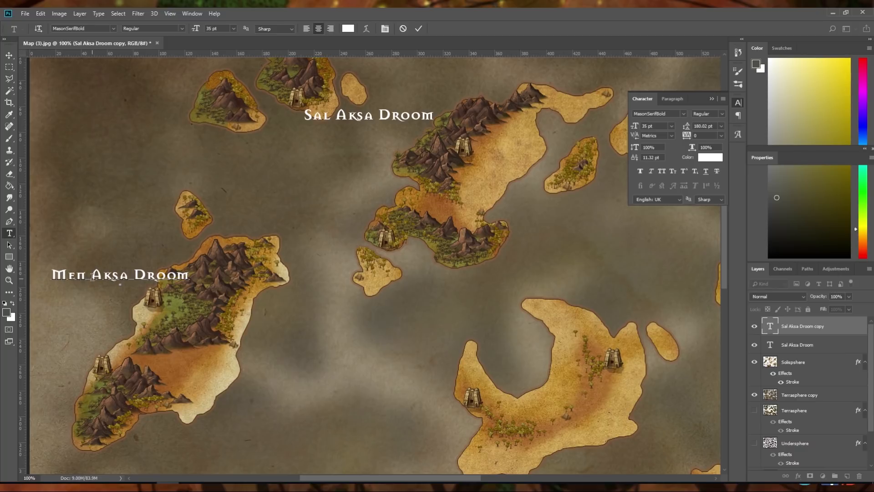
# Replace Aksa Droom in the duplicated label so that it reads Men Kesh Hadar
pyautogui.moveTo(92, 276); pyautogui.dragTo(196, 278)
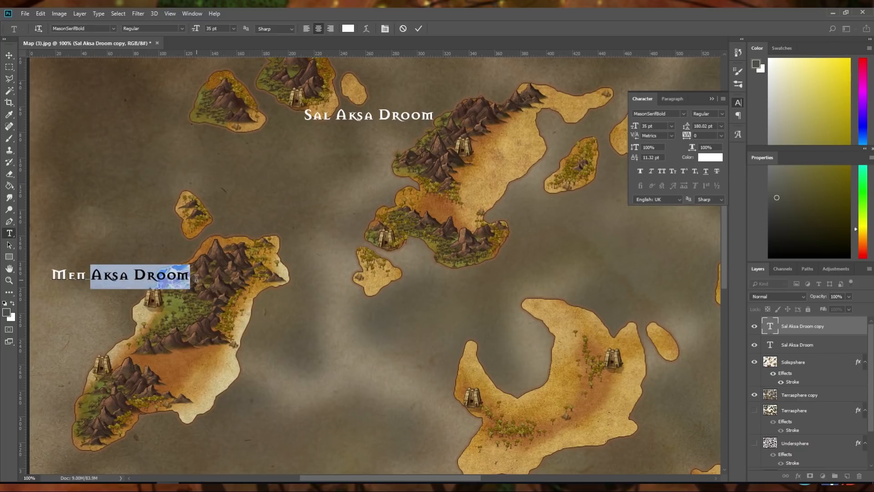
pyautogui.write('kesh')
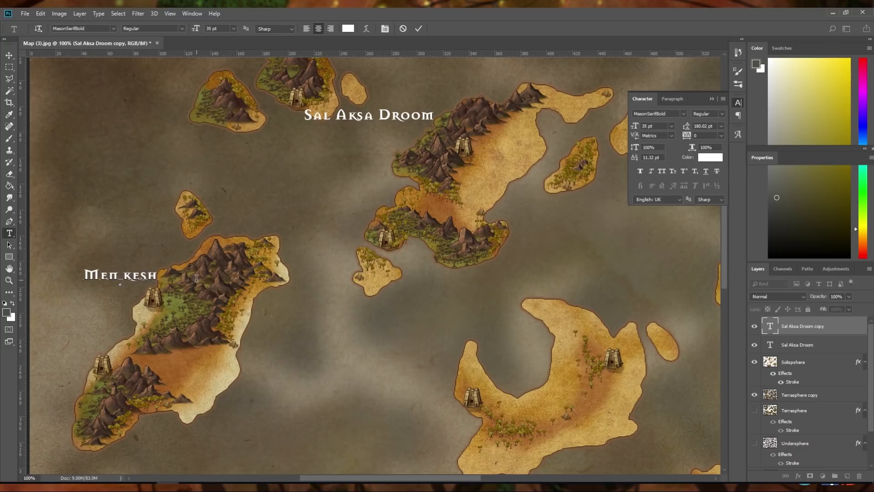
pyautogui.press('BackSpace')
pyautogui.press('BackSpace')
pyautogui.press('BackSpace')
pyautogui.press('BackSpace')
pyautogui.write('Kesh')
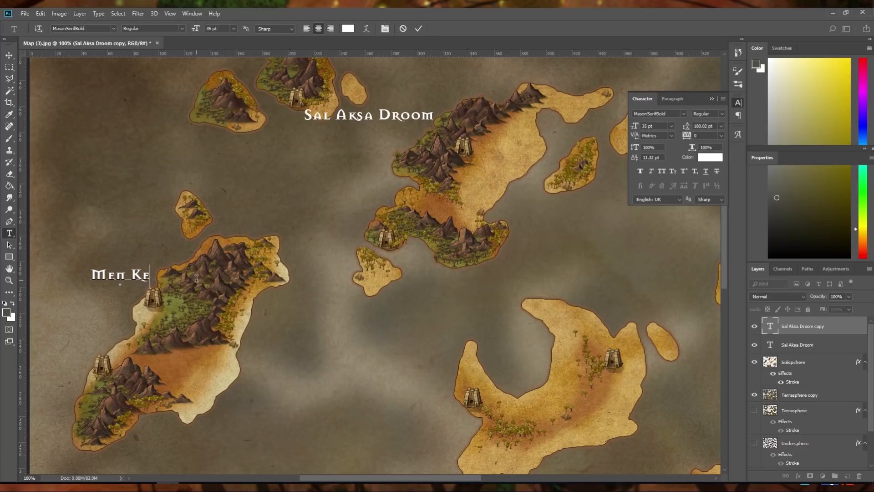
pyautogui.write(' H')
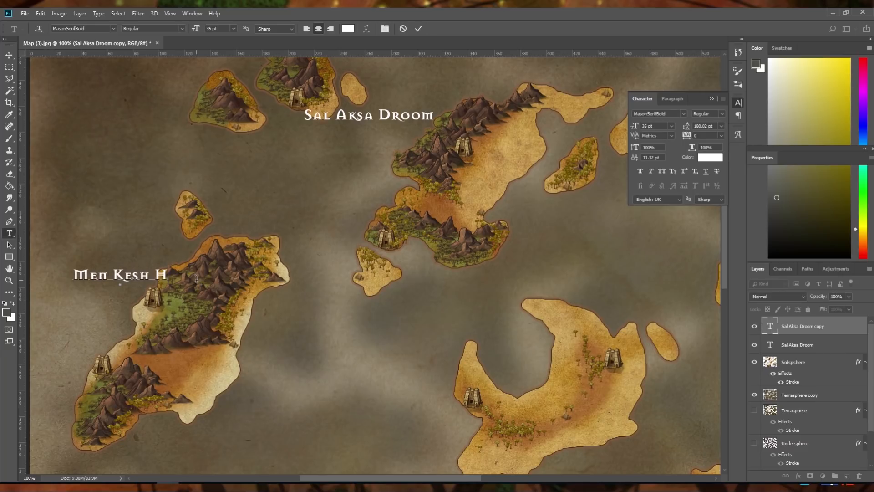
pyautogui.write('adar')
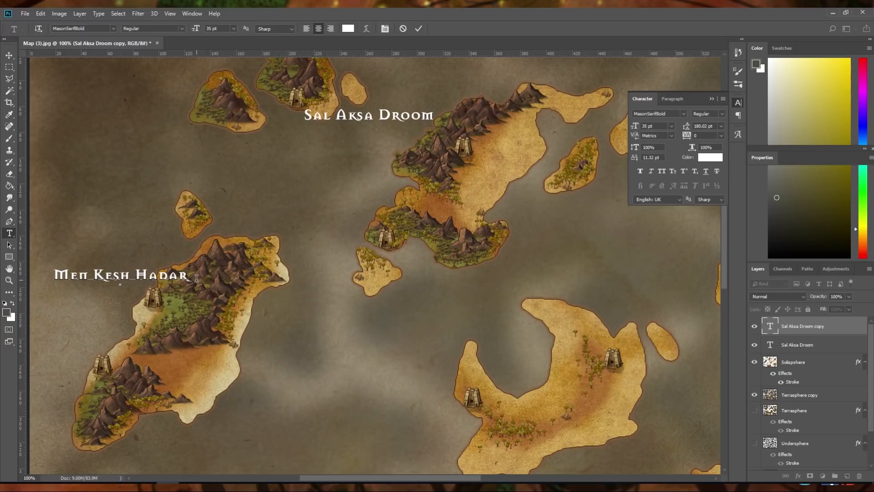
# Move the Men Kesh Hadar label onto the western island, just below its northern temple
pyautogui.click(9, 57)
pyautogui.moveTo(156, 279)
pyautogui.mouseDown()
pyautogui.moveTo(133, 284)
pyautogui.moveTo(144, 282)
pyautogui.mouseUp()
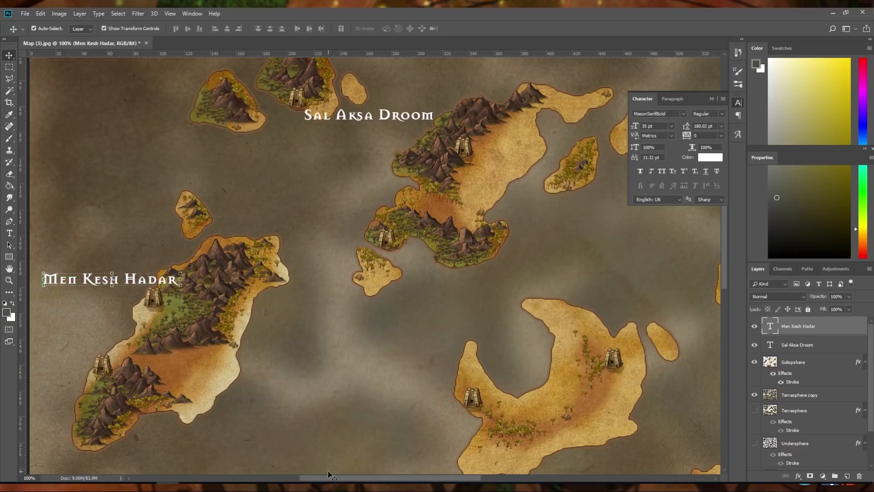
pyautogui.moveTo(328, 477)
pyautogui.mouseDown()
pyautogui.moveTo(283, 477)
pyautogui.moveTo(323, 477)
pyautogui.mouseUp()
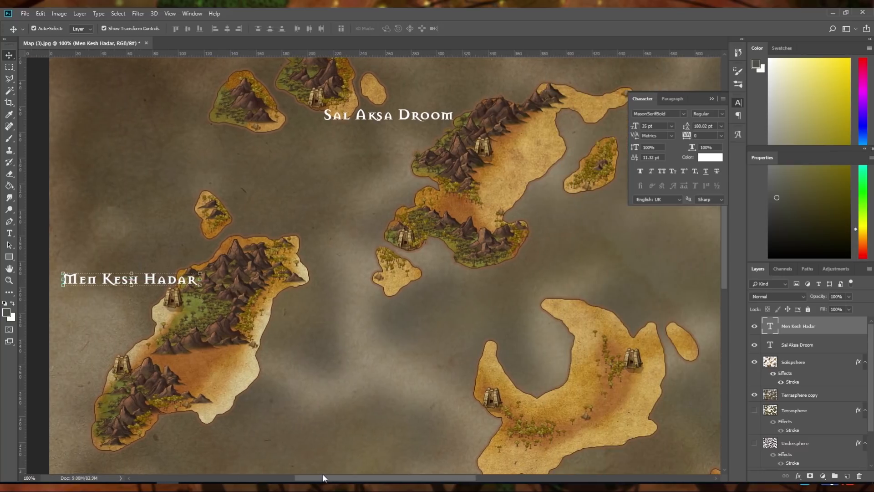
pyautogui.moveTo(167, 287); pyautogui.dragTo(174, 321)
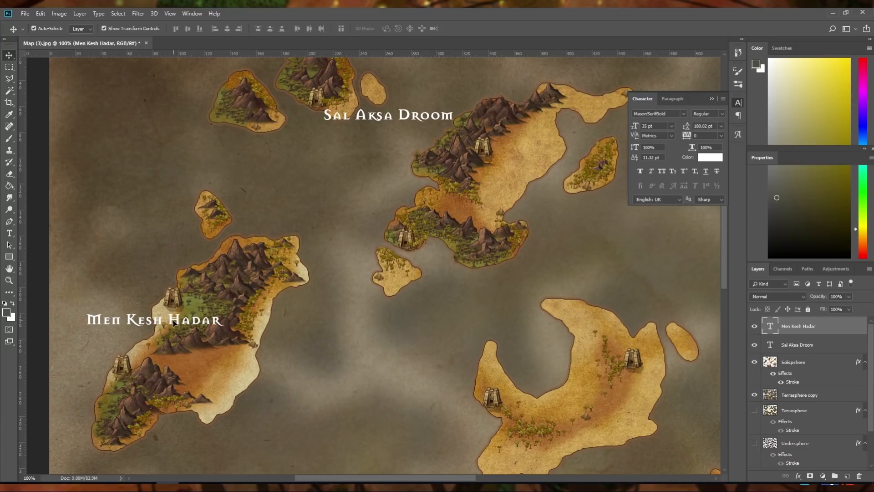
# Add a new text label reading Sal U Affim at the western island's southern temple
pyautogui.click(9, 233)
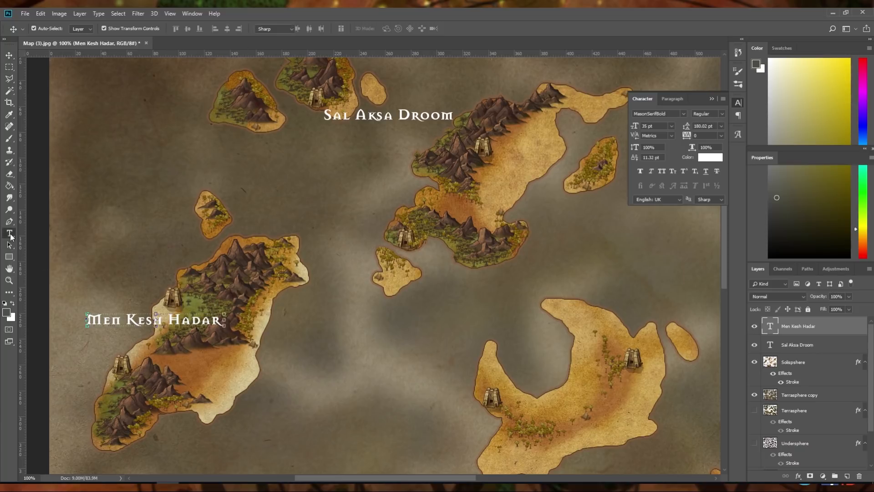
pyautogui.click(130, 387)
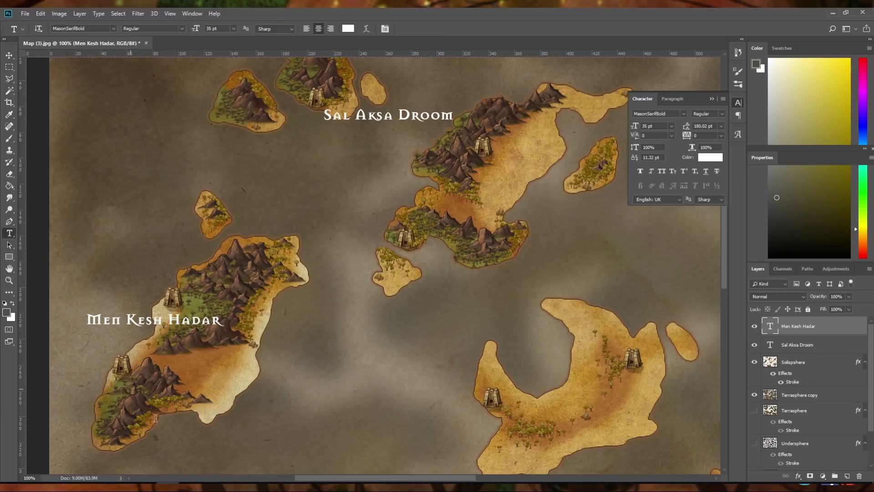
pyautogui.write('S')
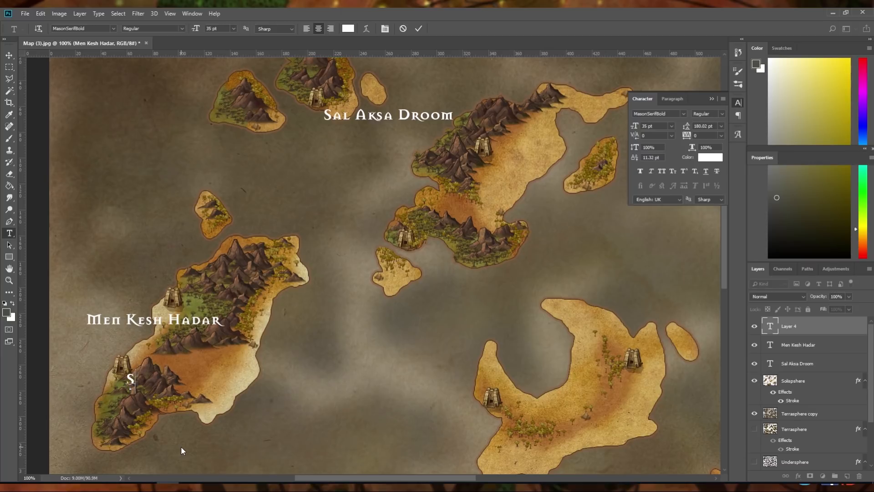
pyautogui.write('al Va')
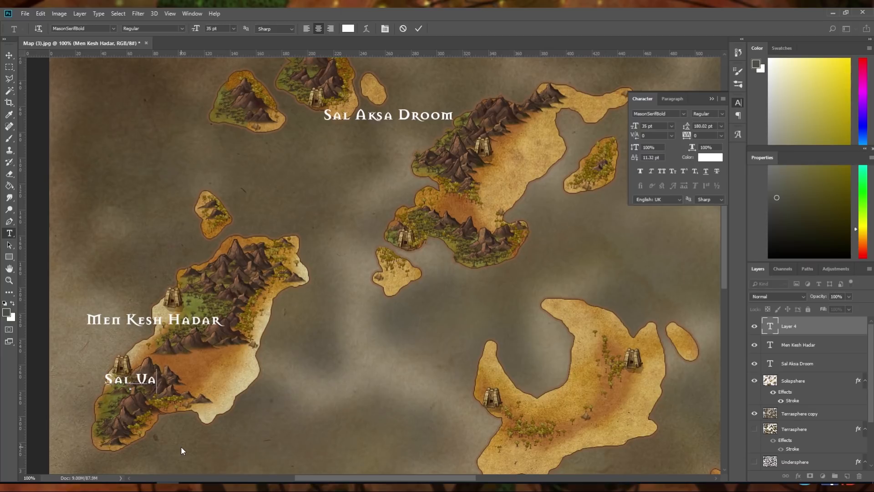
pyautogui.press('BackSpace')
pyautogui.write('Afr')
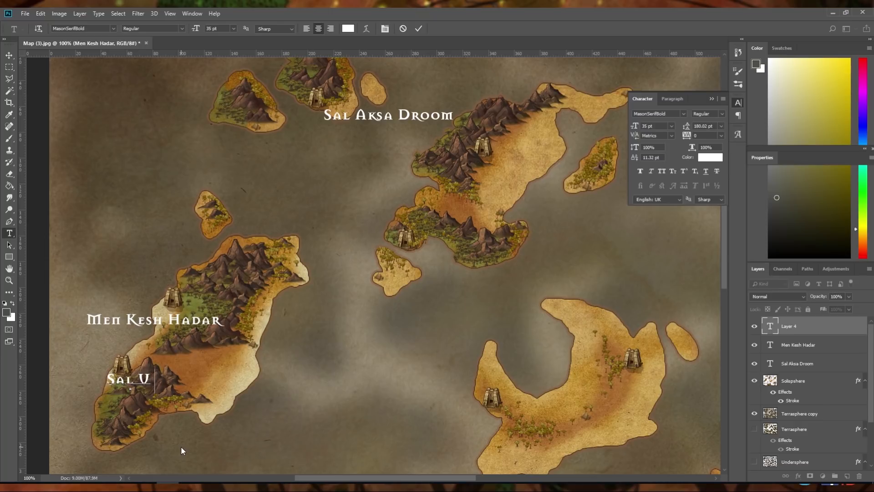
pyautogui.press('BackSpace')
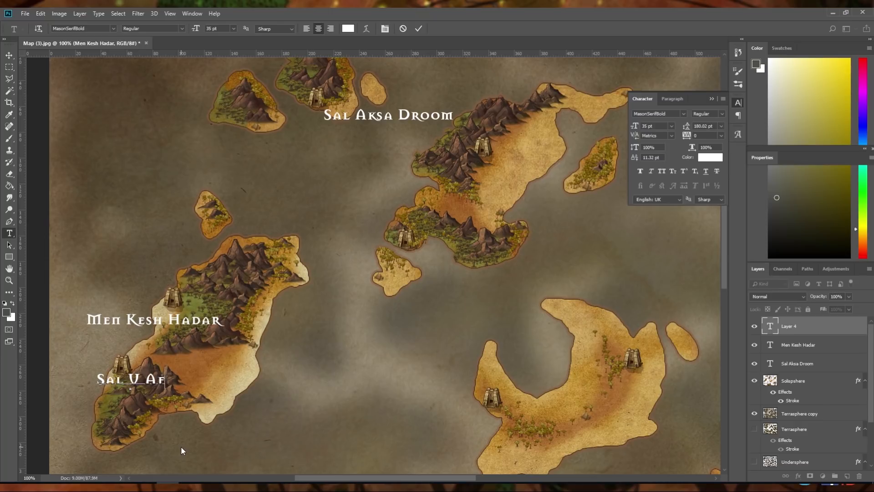
pyautogui.write('fim')
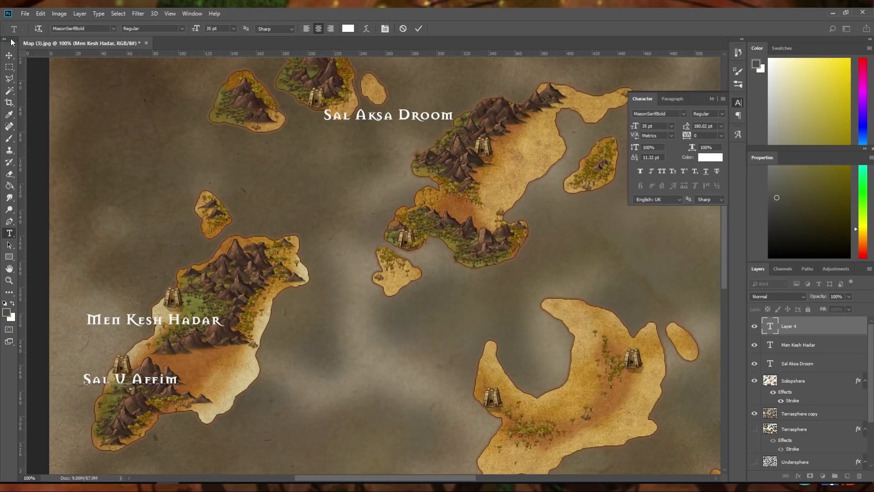
# Place the Sal U Affim label just below the southern temple and the Men Kesh Hadar label just above the northern temple
pyautogui.moveTo(10, 39); pyautogui.dragTo(10, 47)
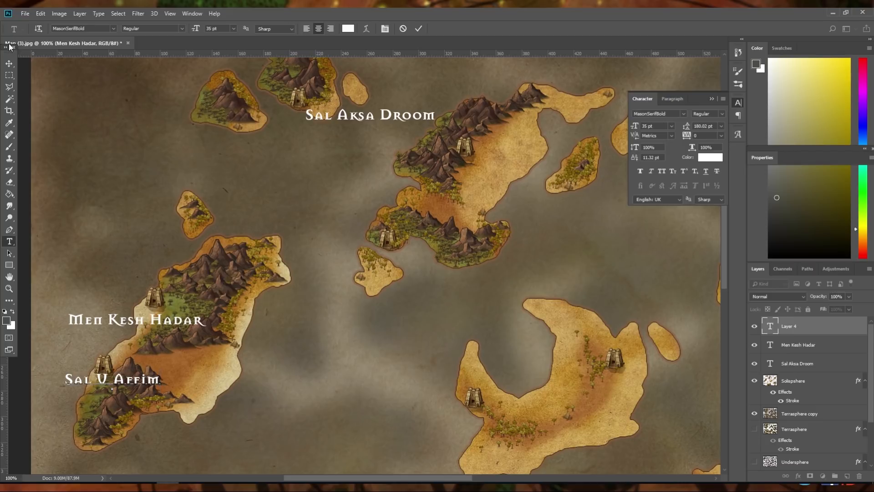
pyautogui.moveTo(10, 56)
pyautogui.mouseDown()
pyautogui.moveTo(14, 68)
pyautogui.moveTo(18, 39)
pyautogui.moveTo(6, 68)
pyautogui.mouseUp()
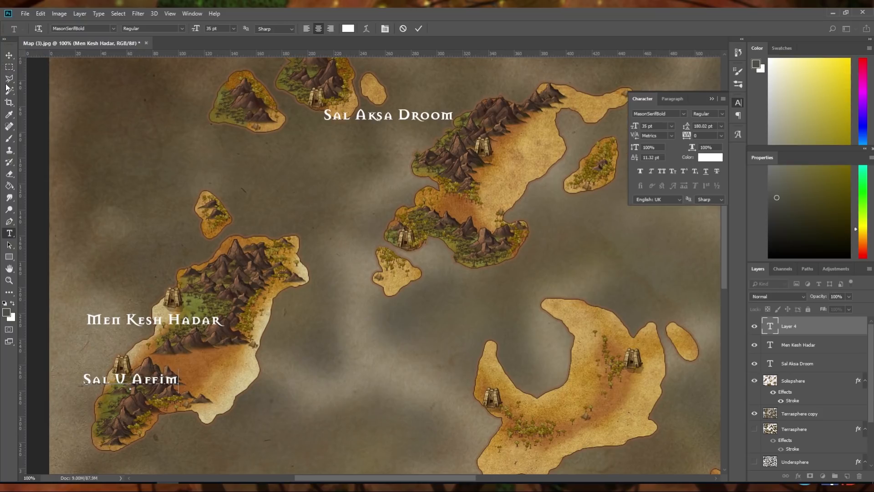
pyautogui.click(9, 55)
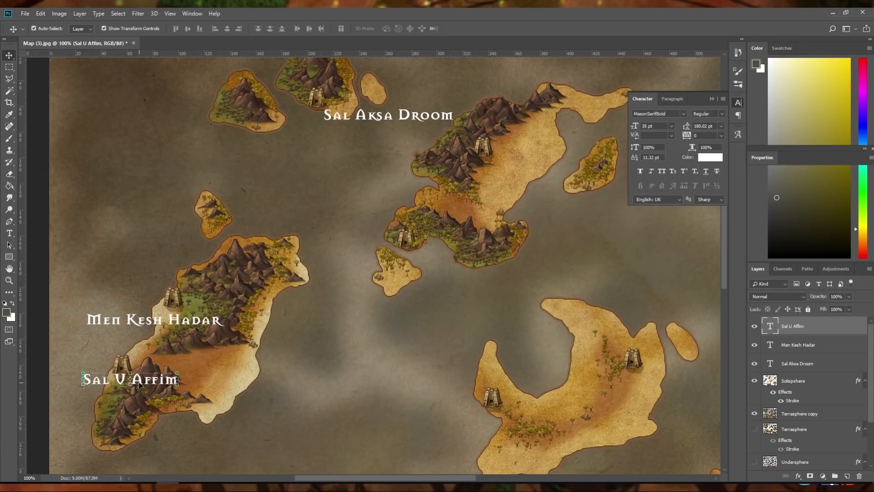
pyautogui.moveTo(142, 384); pyautogui.dragTo(125, 390)
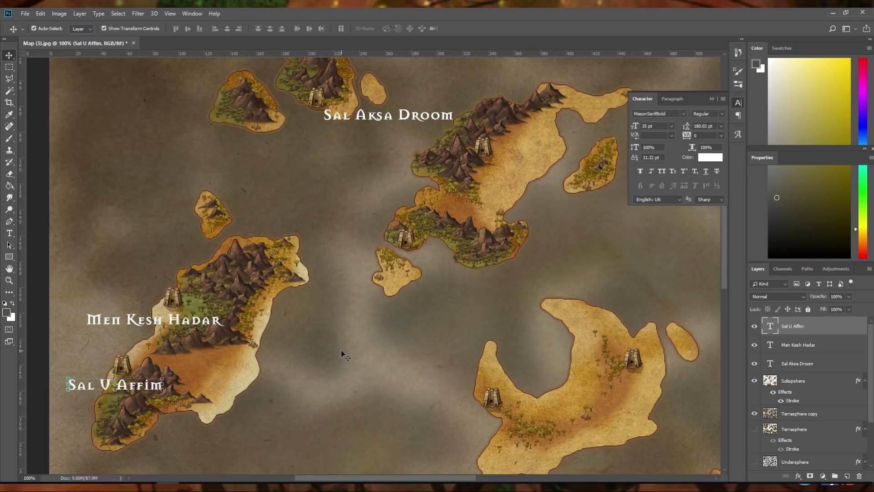
pyautogui.moveTo(188, 324); pyautogui.dragTo(188, 283)
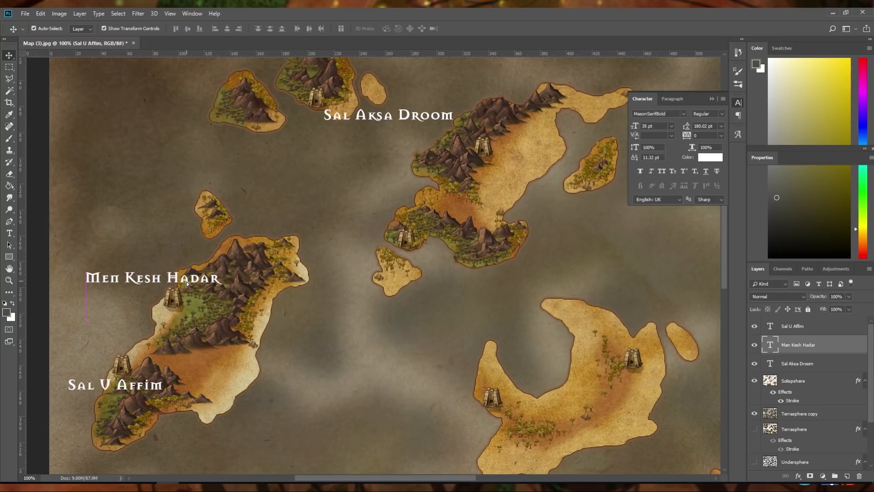
pyautogui.click(331, 332)
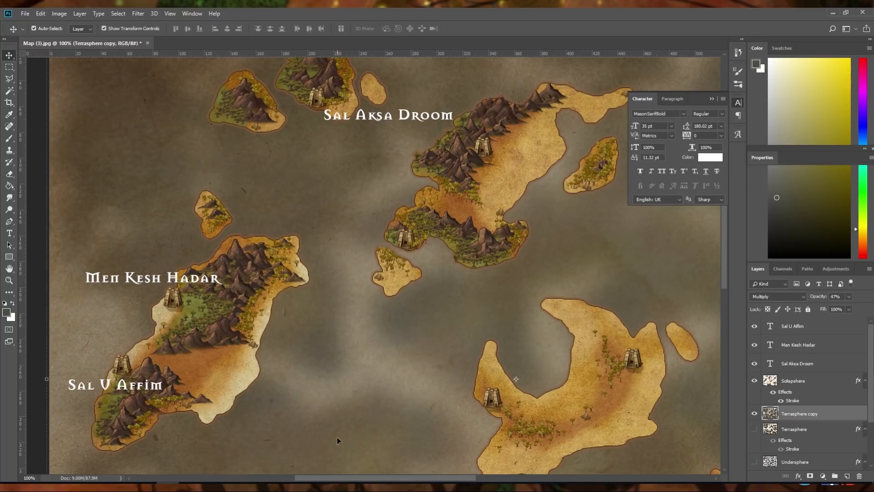
# Duplicate the Men Kesh Hadar label to the south edge of the northern central mountain island and change its text to Men Na Heret
pyautogui.moveTo(339, 480)
pyautogui.mouseDown()
pyautogui.moveTo(364, 480)
pyautogui.moveTo(344, 479)
pyautogui.mouseUp()
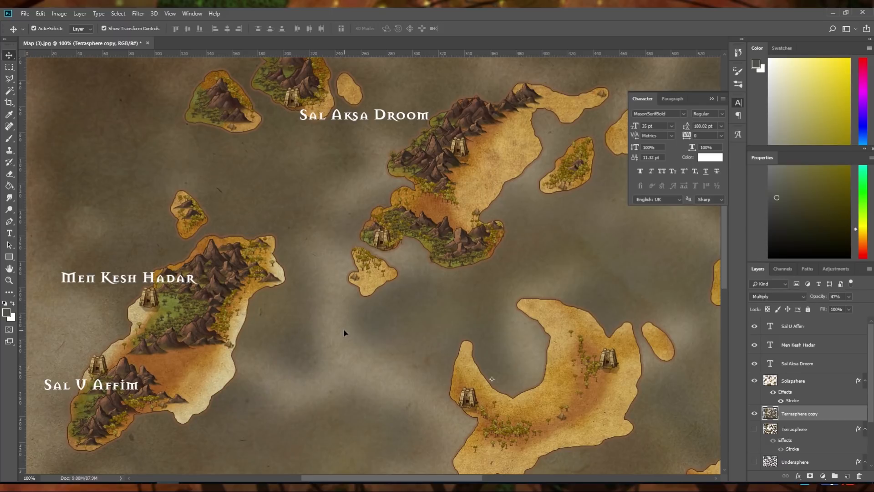
pyautogui.moveTo(438, 476); pyautogui.dragTo(482, 476)
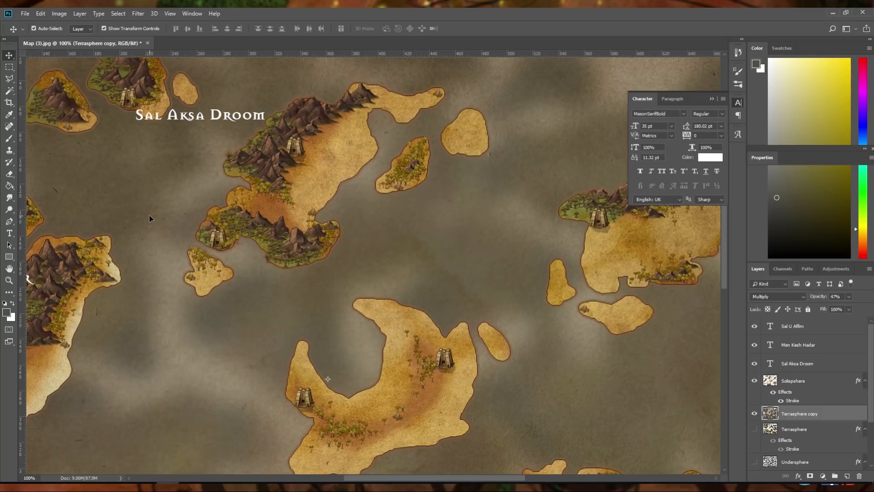
pyautogui.moveTo(373, 479); pyautogui.dragTo(354, 479)
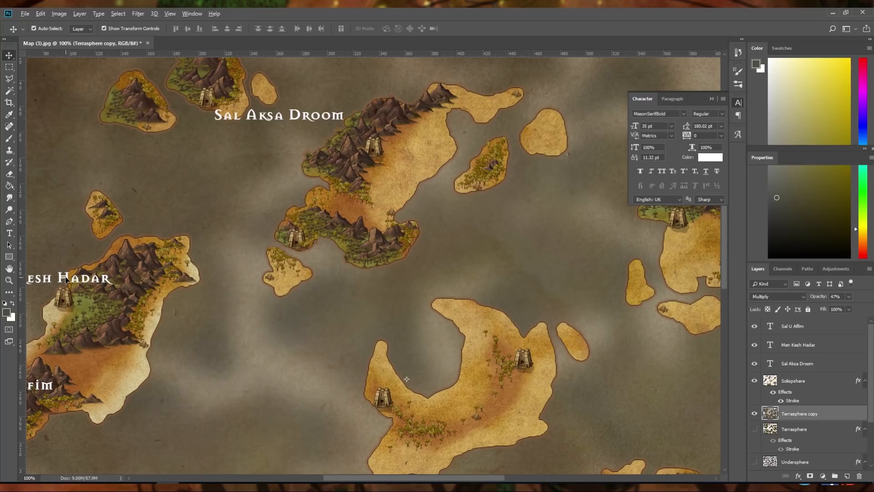
pyautogui.moveTo(66, 279); pyautogui.dragTo(509, 281)
pyautogui.click(9, 233)
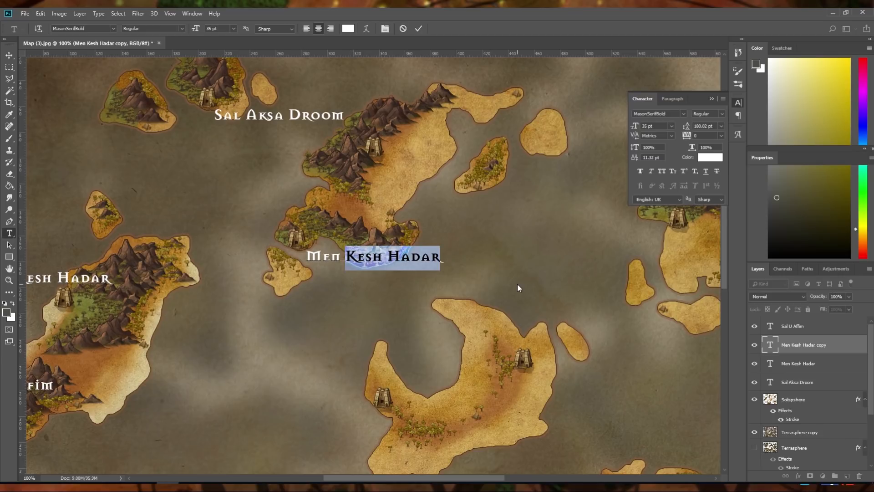
pyautogui.write('Naher')
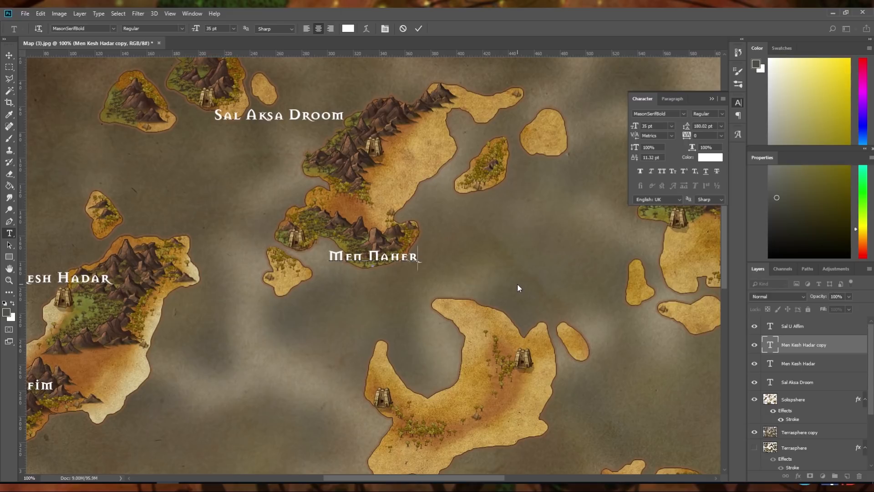
pyautogui.press('BackSpace')
pyautogui.press('BackSpace')
pyautogui.press('BackSpace')
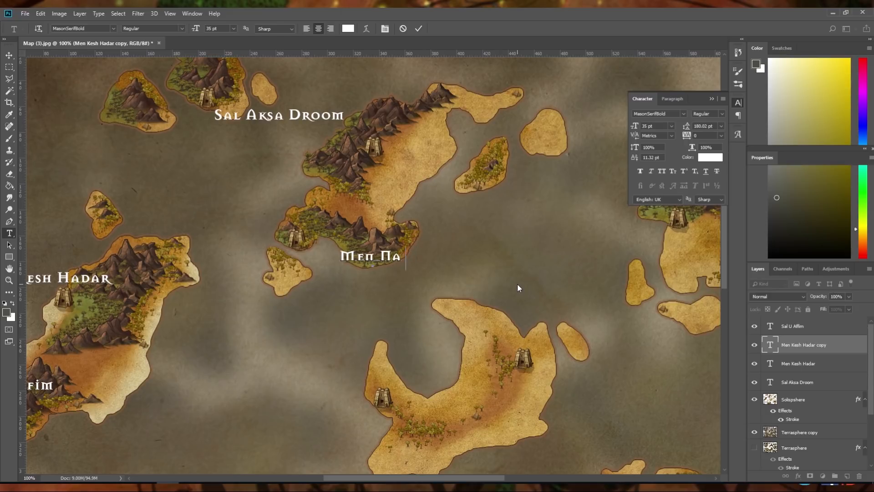
pyautogui.write('Heret')
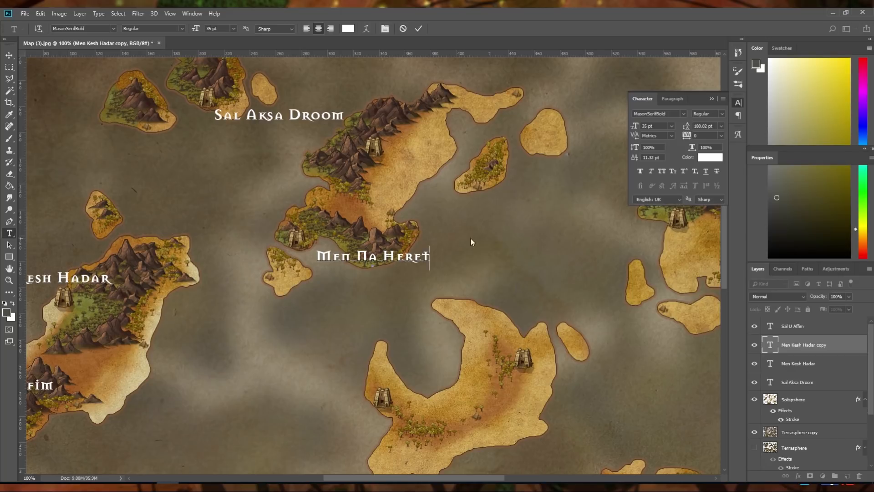
# Move the Men Na Heret label slightly west, just below the island's southwestern temple
pyautogui.click(9, 55)
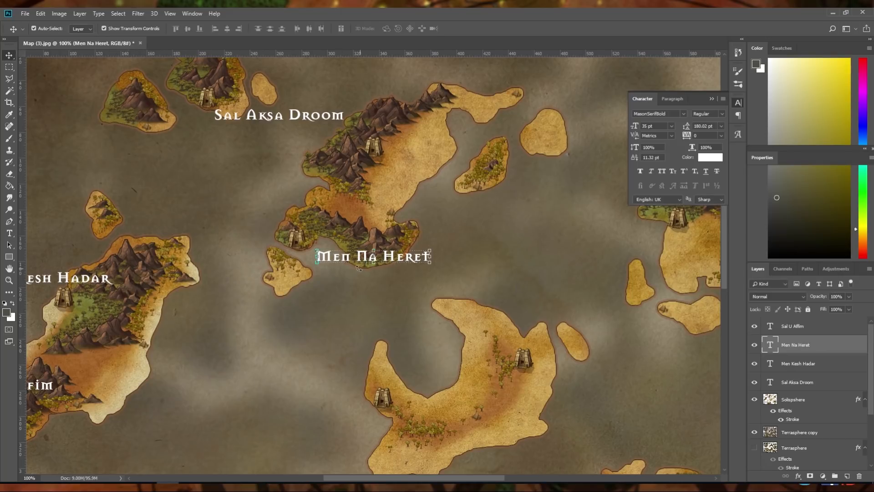
pyautogui.moveTo(348, 259); pyautogui.dragTo(338, 260)
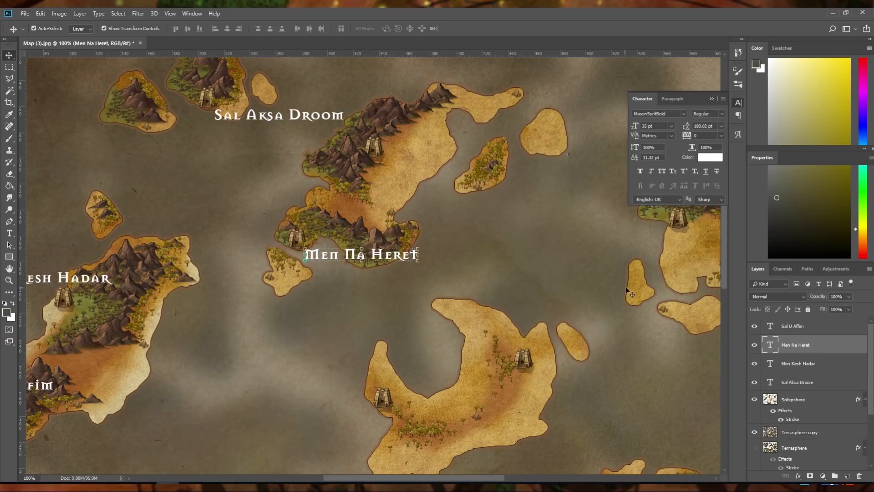
pyautogui.moveTo(725, 258); pyautogui.dragTo(729, 322)
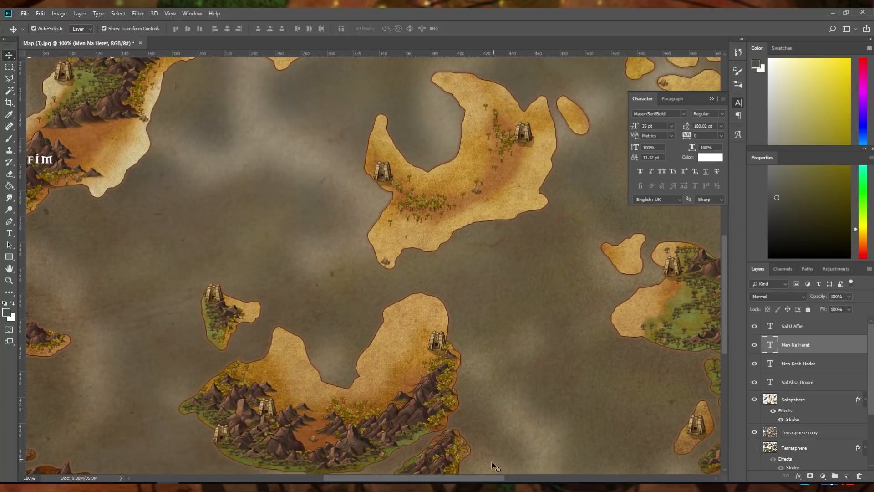
# Add a text label reading Hightown just above the temple on the small island northwest of the U-shaped mountain island
pyautogui.moveTo(485, 478)
pyautogui.mouseDown()
pyautogui.moveTo(445, 481)
pyautogui.moveTo(498, 482)
pyautogui.mouseUp()
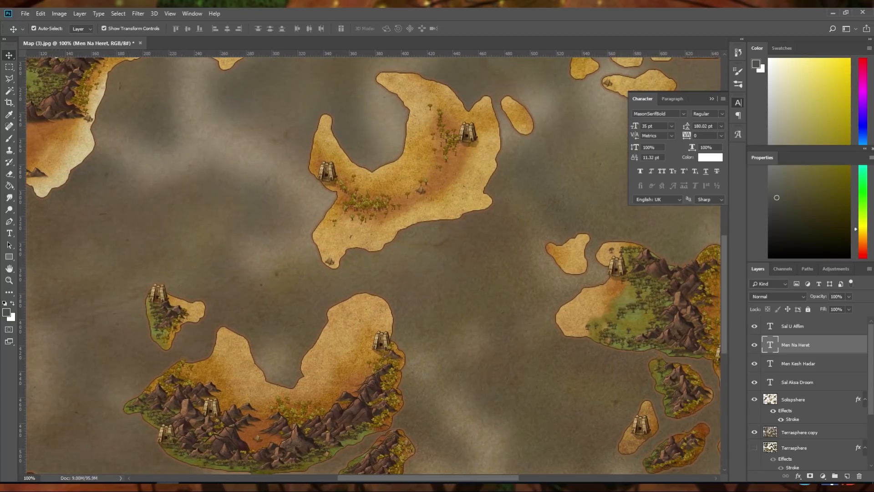
pyautogui.click(9, 233)
pyautogui.click(170, 279)
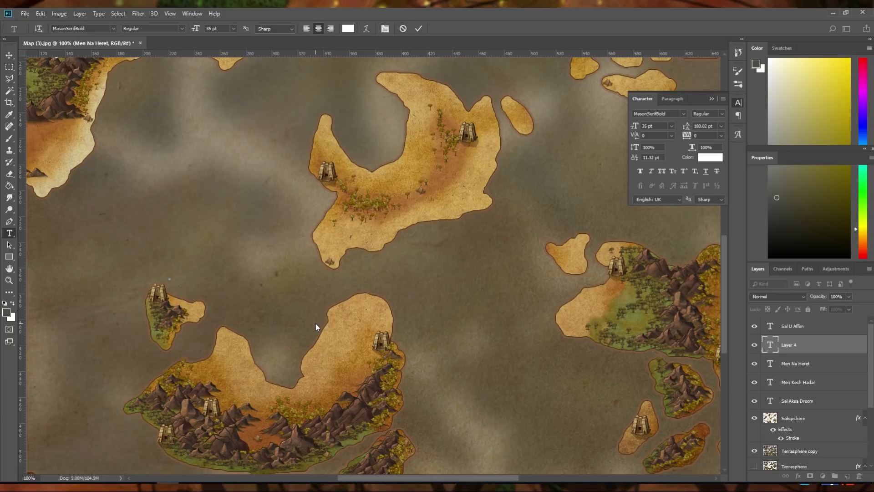
pyautogui.write('Hightown')
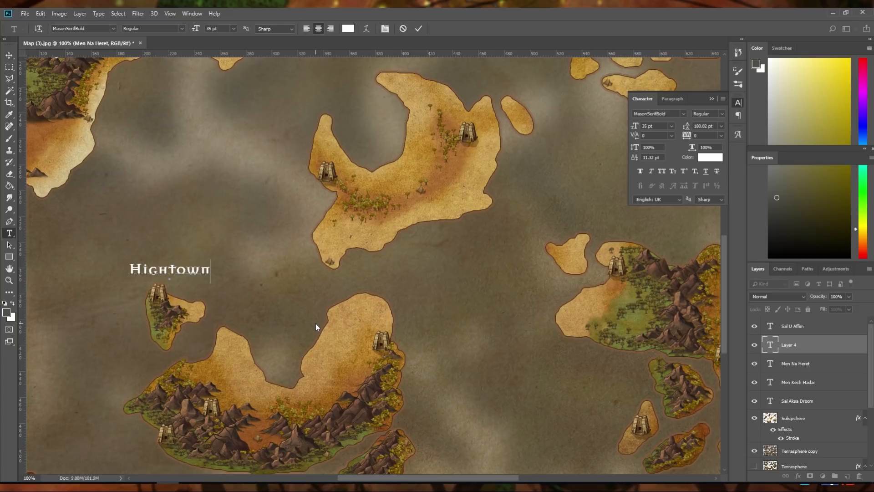
pyautogui.click(419, 29)
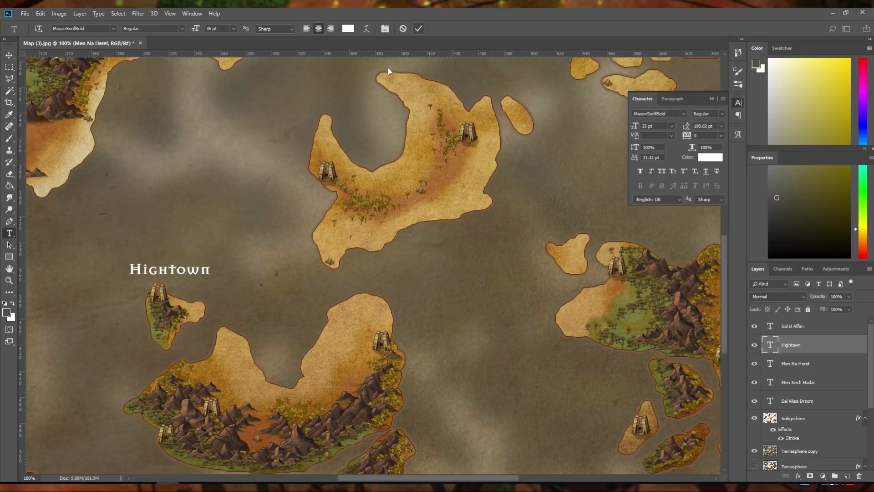
# Move the Hightown label southeast so it sits directly beside the small island's temple, then deselect it
pyautogui.press('v')
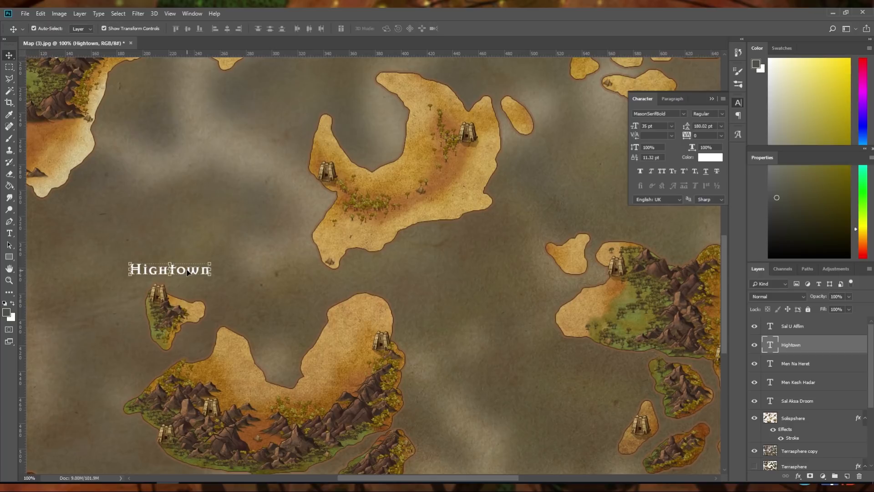
pyautogui.moveTo(184, 271); pyautogui.dragTo(230, 296)
pyautogui.click(240, 233)
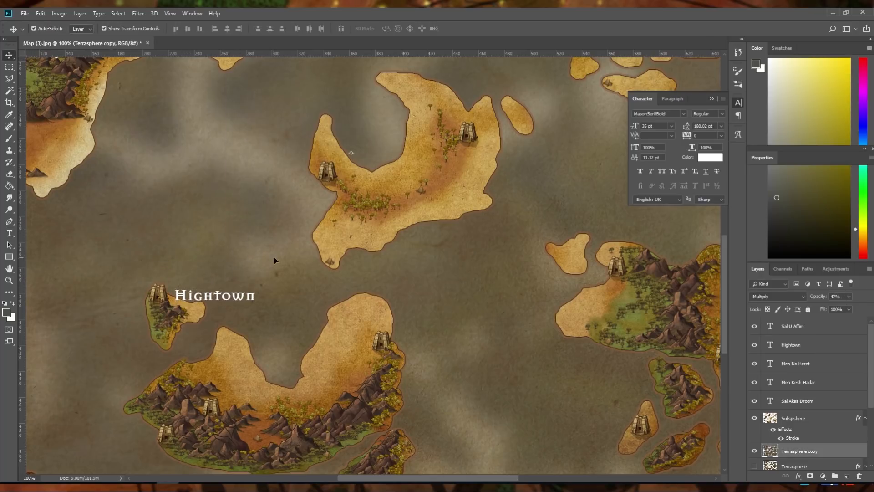
# Begin another text label for the temples around the southern U-shaped mountain island using the Type tool
pyautogui.scroll(-4, 397, 293)
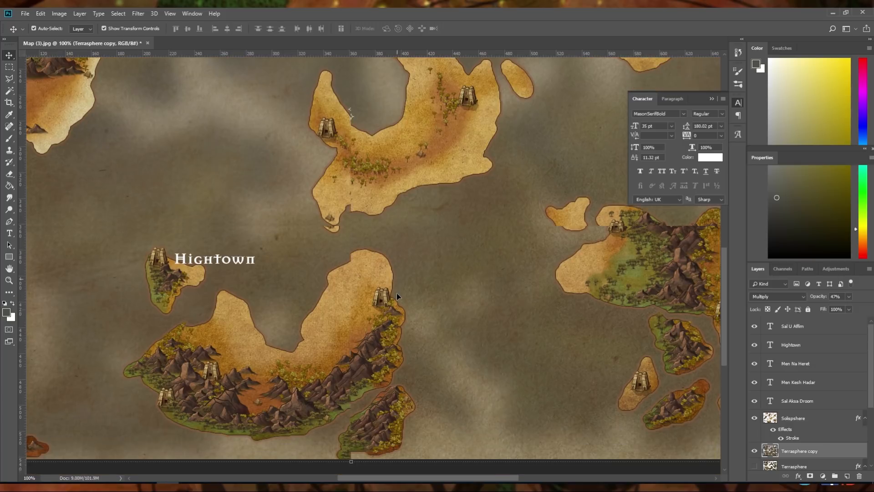
pyautogui.click(12, 234)
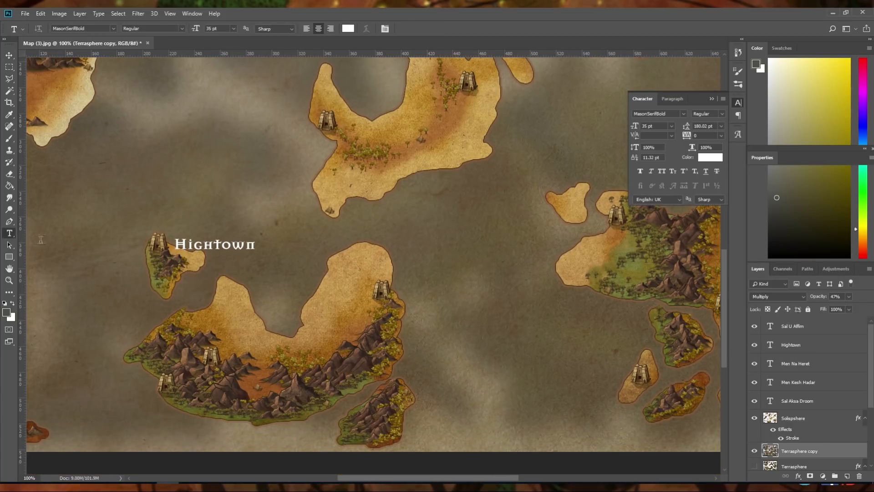
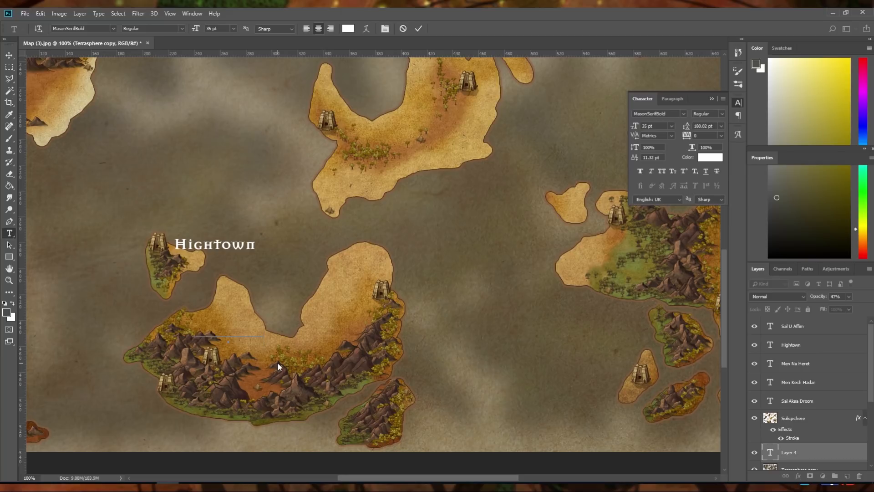
# Enter Sal Dros Amen as the southern U-shaped island's new label and raise its text layer above the stroked islands layer
pyautogui.write('haven')
pyautogui.moveTo(795, 452); pyautogui.dragTo(801, 415)
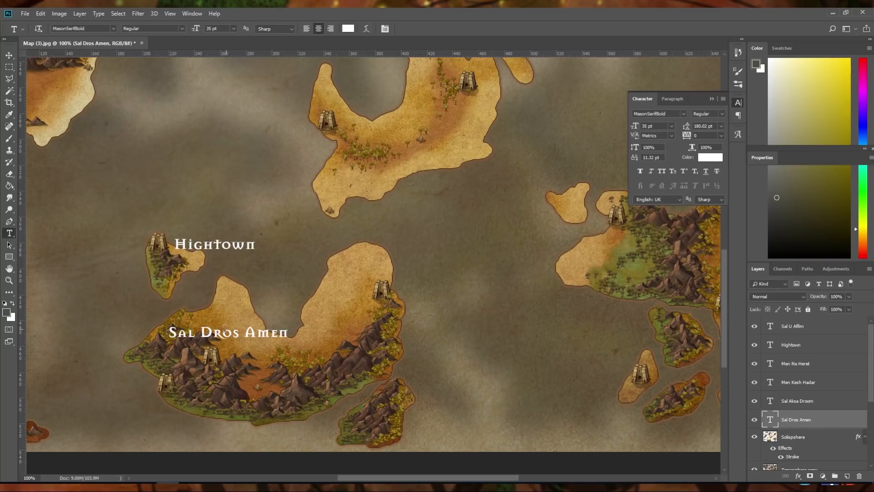
# Move the Sal Dros Amen label slightly southeast so it starts just above the U-shaped island's inner western temple
pyautogui.press('v')
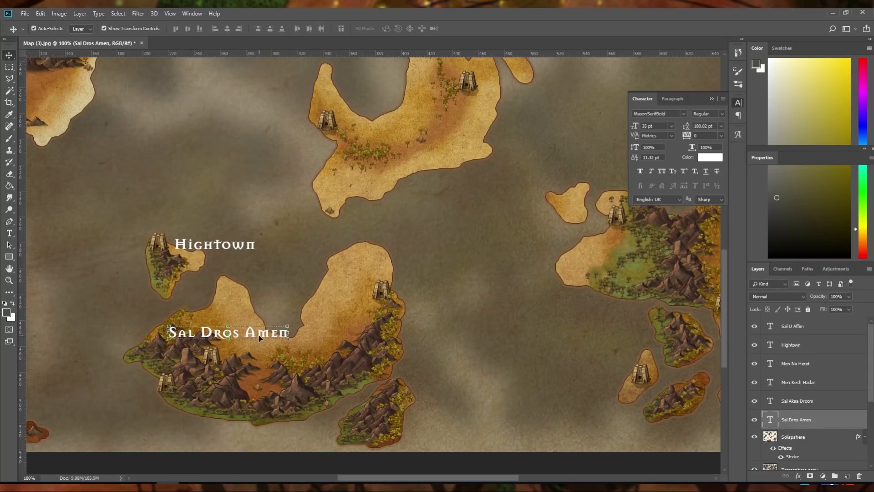
pyautogui.moveTo(261, 335); pyautogui.dragTo(298, 343)
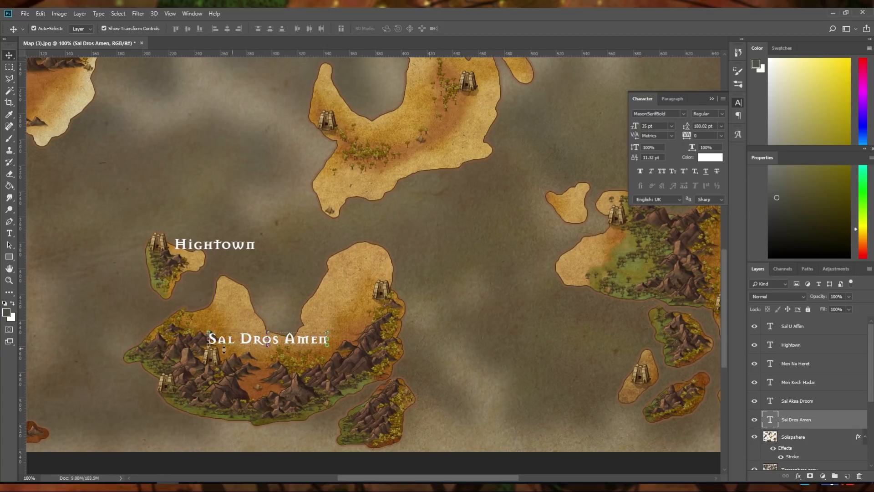
# Add a text label reading Sal Utat Sheha below the U-shaped island's southwestern temple and nudge it slightly south, clear of the temple
pyautogui.moveTo(372, 481); pyautogui.dragTo(336, 481)
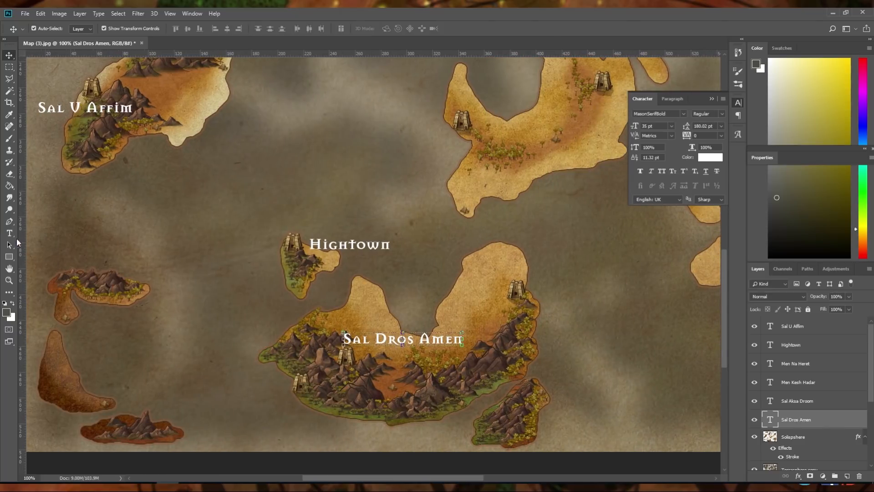
pyautogui.click(9, 233)
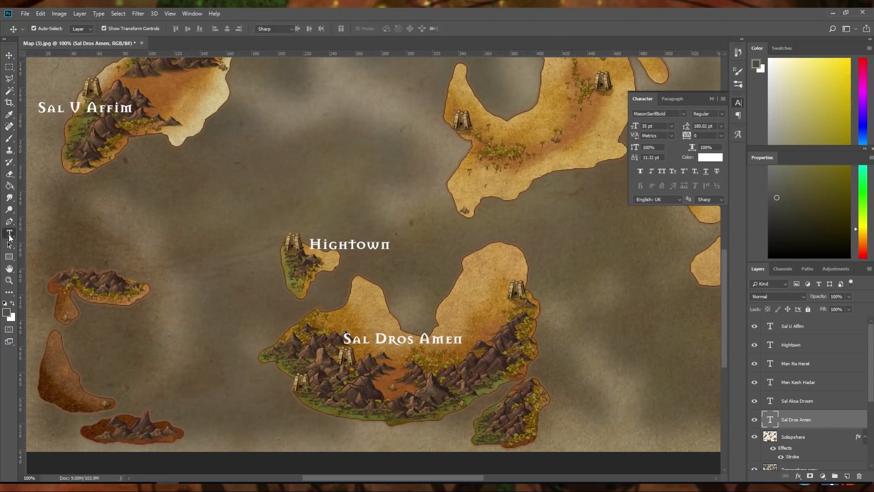
pyautogui.click(256, 397)
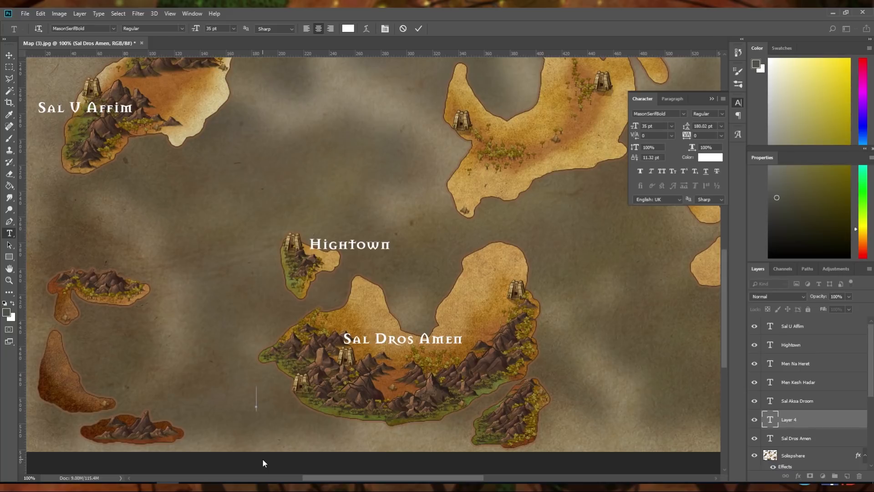
pyautogui.write('Sal Utat S')
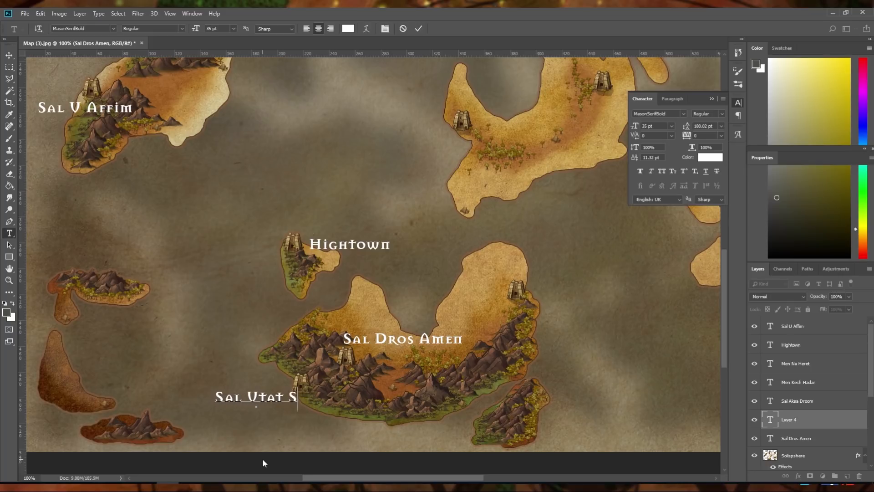
pyautogui.write('heha')
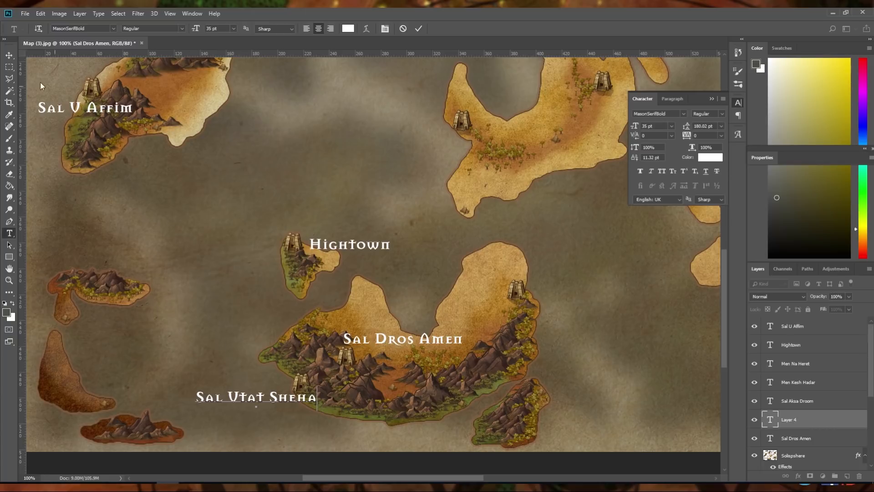
pyautogui.click(9, 55)
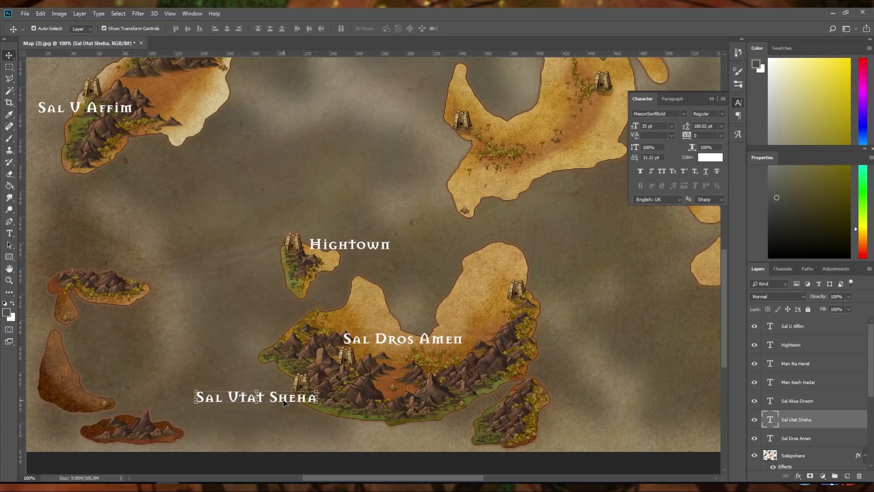
pyautogui.moveTo(283, 402); pyautogui.dragTo(284, 412)
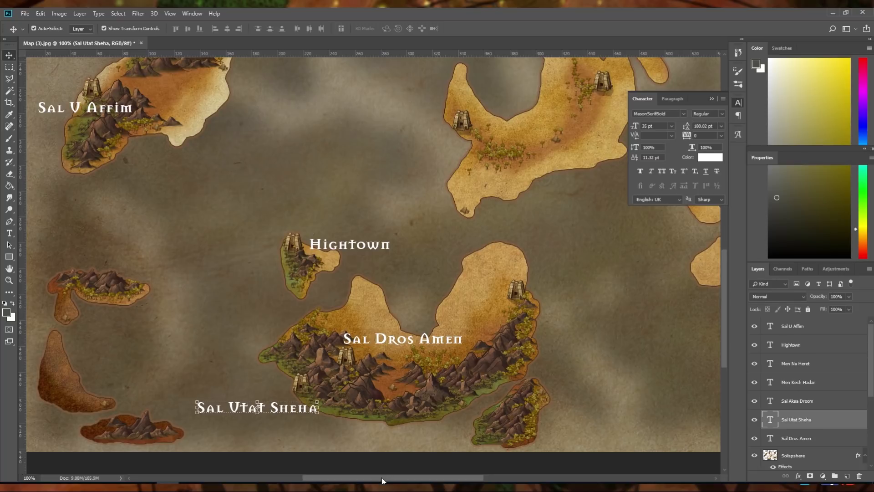
# Add a text label reading Solis and place it just west of the temple on the small southeastern island
pyautogui.moveTo(381, 477); pyautogui.dragTo(468, 474)
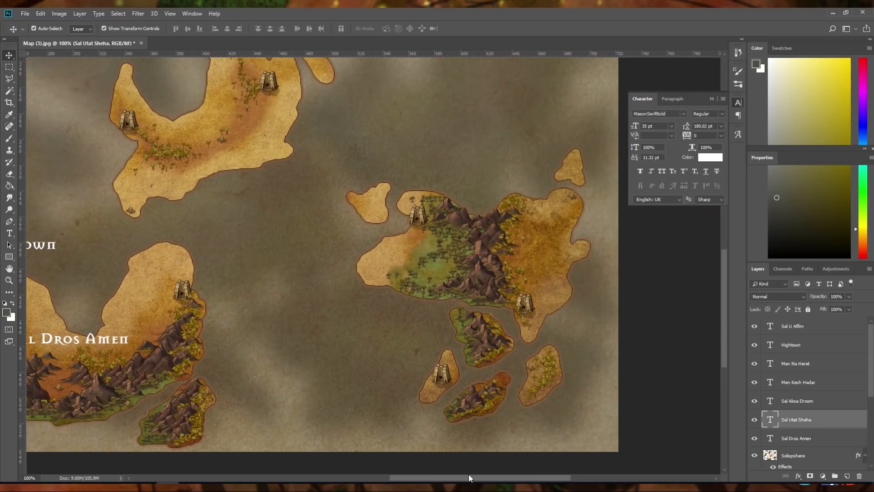
pyautogui.click(10, 234)
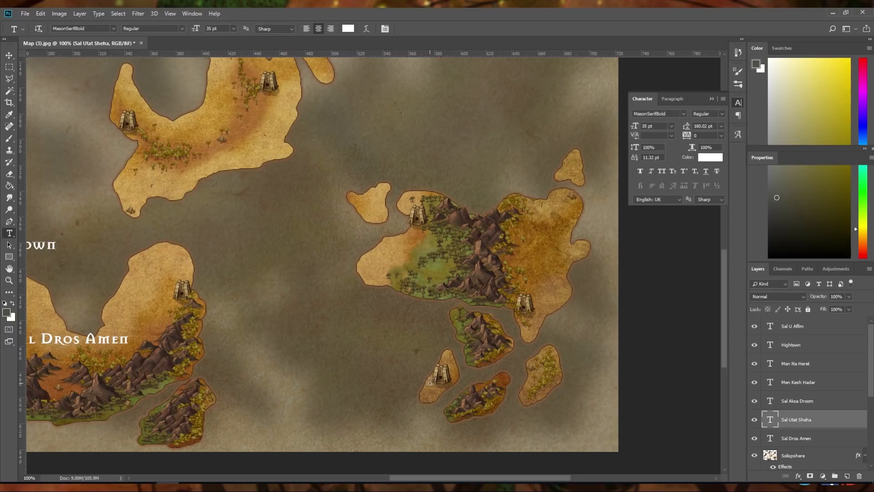
pyautogui.moveTo(427, 477)
pyautogui.mouseDown()
pyautogui.moveTo(393, 480)
pyautogui.moveTo(411, 481)
pyautogui.mouseUp()
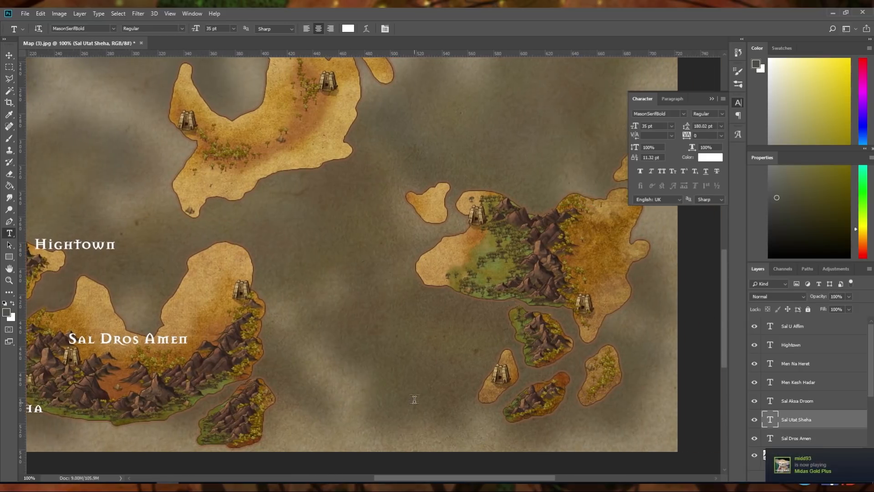
pyautogui.click(421, 374)
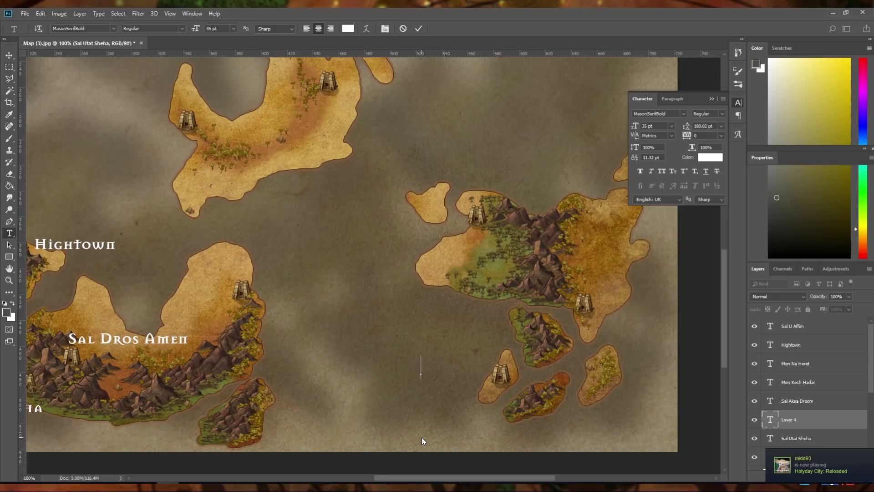
pyautogui.write('Solis')
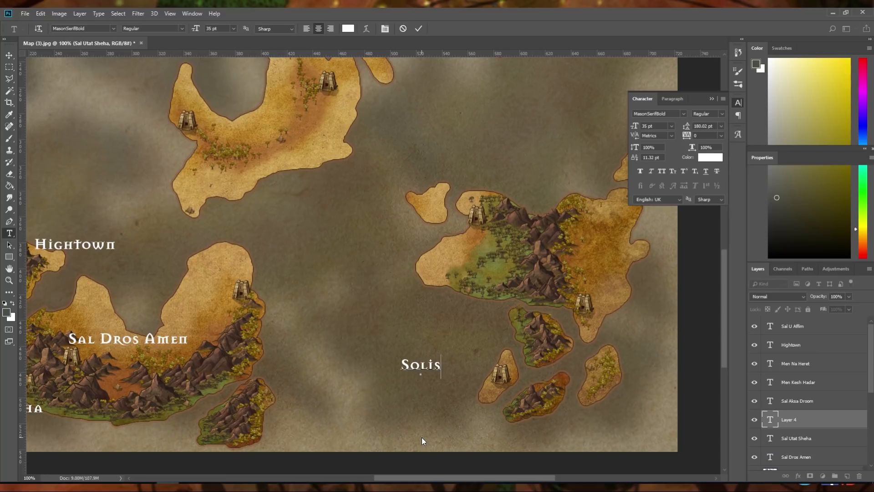
pyautogui.click(7, 60)
pyautogui.moveTo(413, 369); pyautogui.dragTo(461, 369)
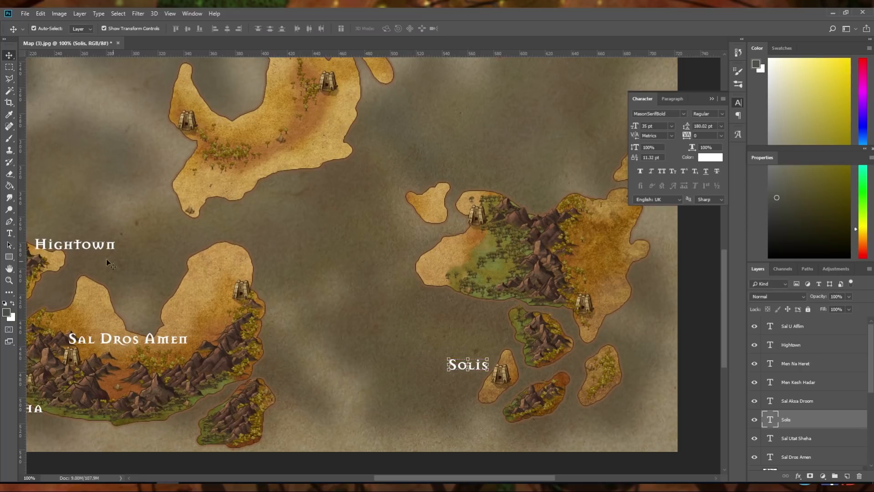
# Add a text label reading Sal Yakim Nah above the large southeastern island's southern temple and shift it slightly east
pyautogui.click(9, 233)
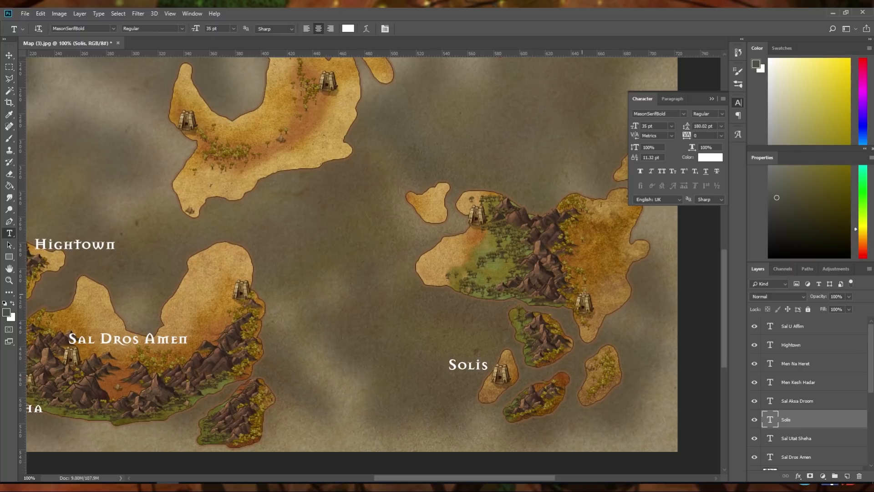
pyautogui.click(592, 287)
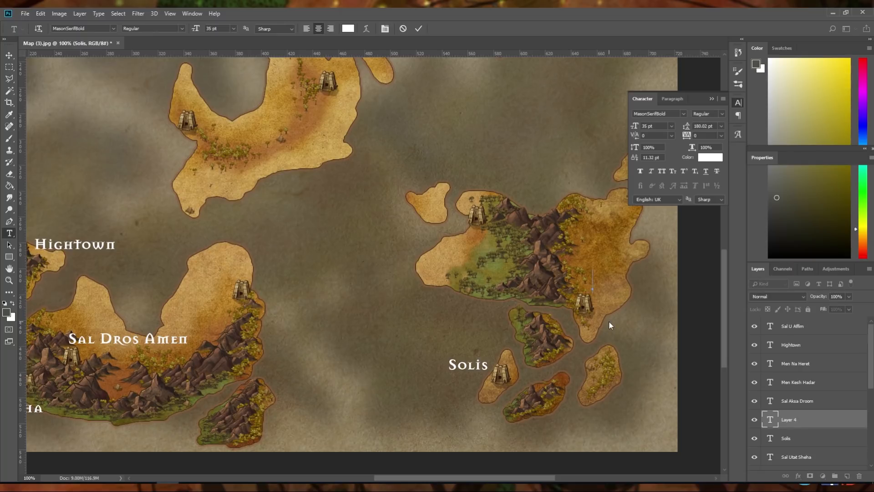
pyautogui.write('Sal Yakim')
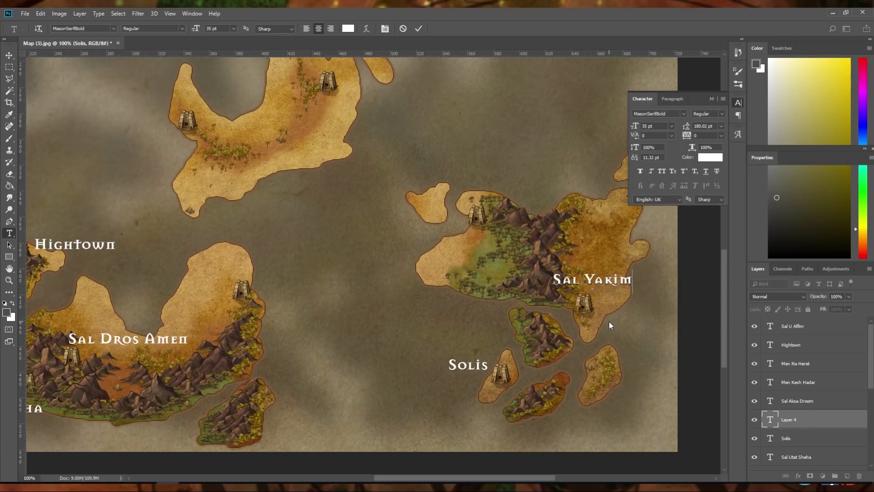
pyautogui.write(' Nah')
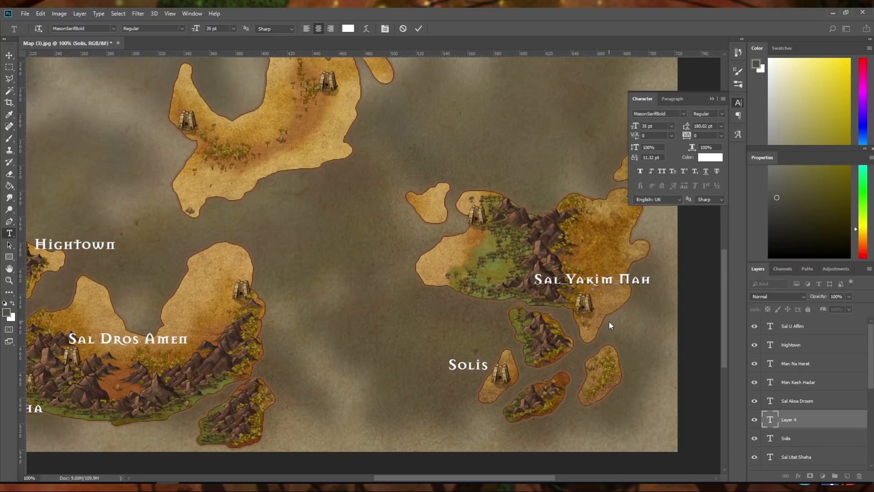
pyautogui.click(418, 30)
pyautogui.press('v')
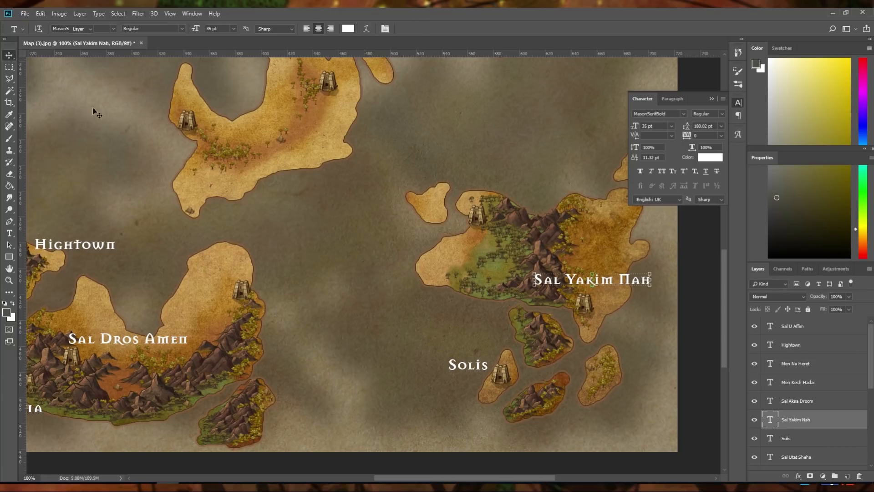
pyautogui.moveTo(610, 284); pyautogui.dragTo(619, 285)
# Add a text label reading Sal Yev dedi just northwest of the large northeastern island
pyautogui.scroll(5, 617, 287)
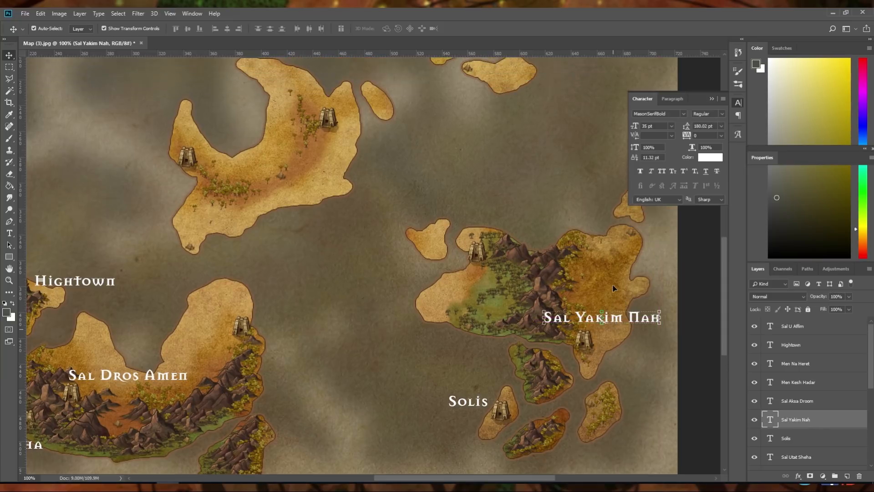
pyautogui.scroll(5, 616, 290)
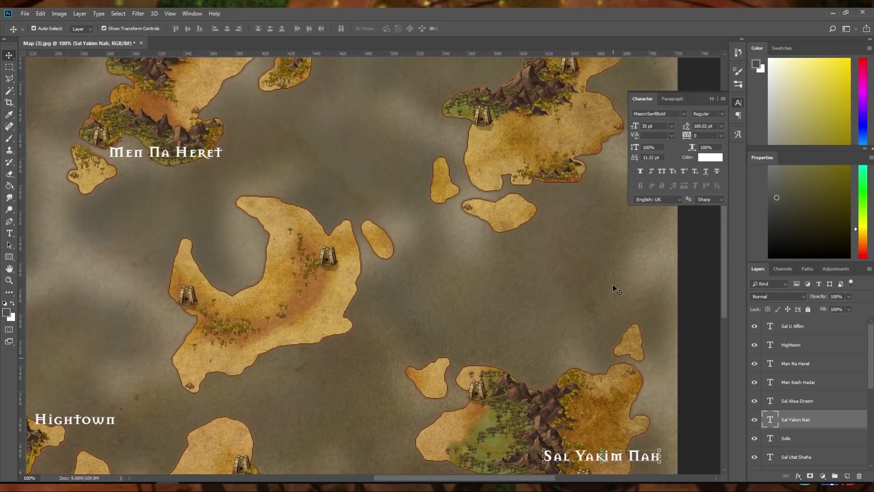
pyautogui.scroll(5, 617, 290)
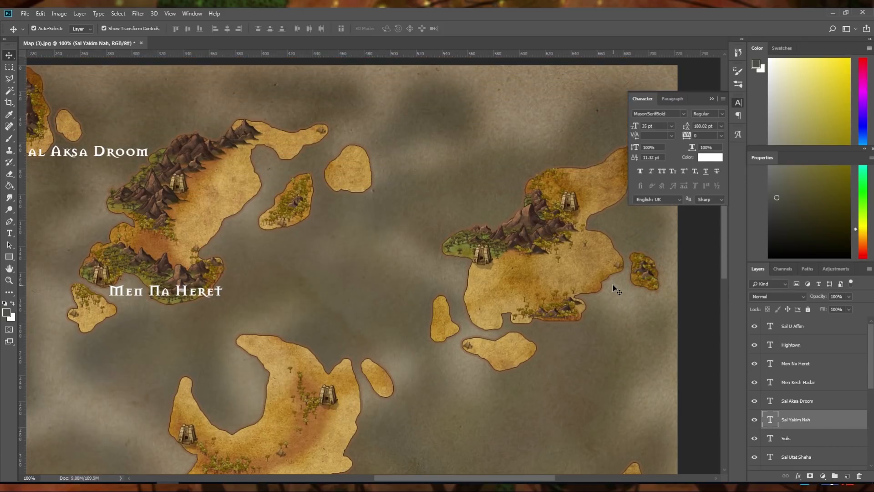
pyautogui.scroll(3, 617, 290)
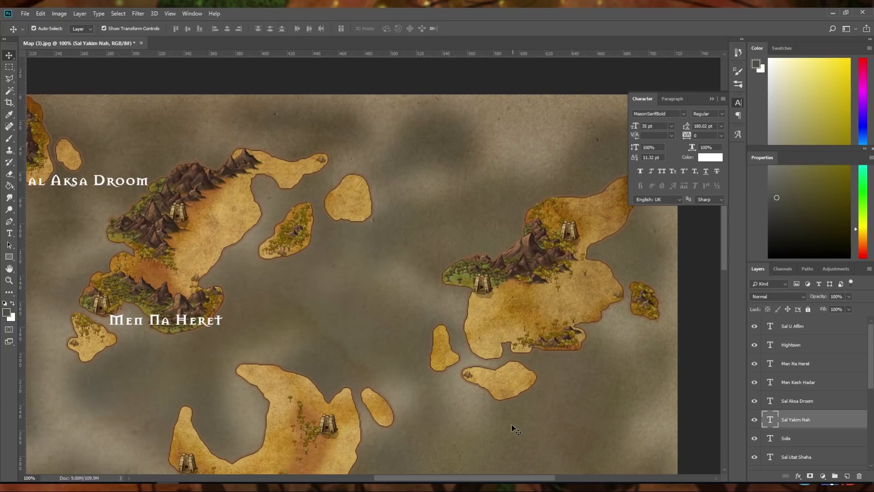
pyautogui.moveTo(496, 477)
pyautogui.mouseDown()
pyautogui.moveTo(506, 478)
pyautogui.moveTo(499, 478)
pyautogui.mouseUp()
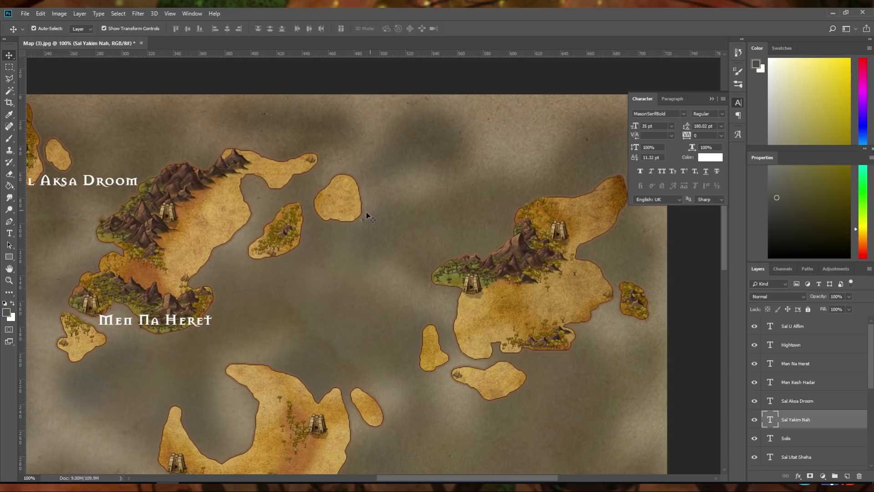
pyautogui.click(10, 234)
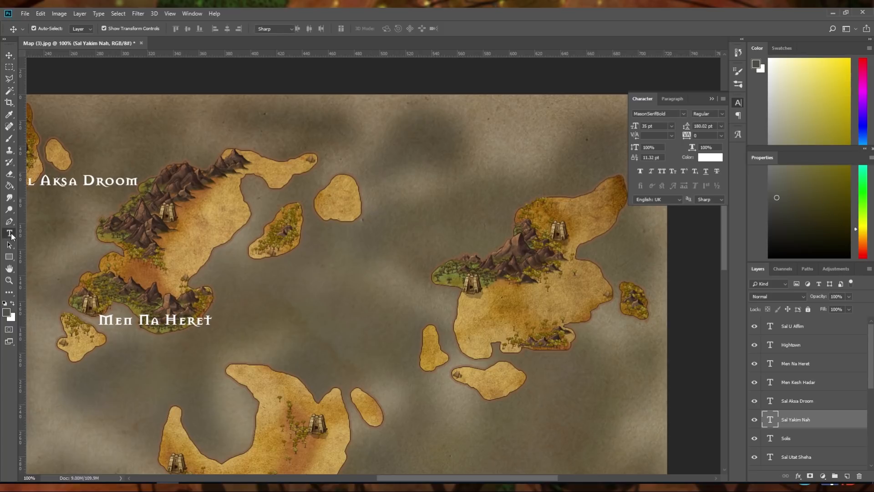
pyautogui.click(499, 195)
pyautogui.write('S')
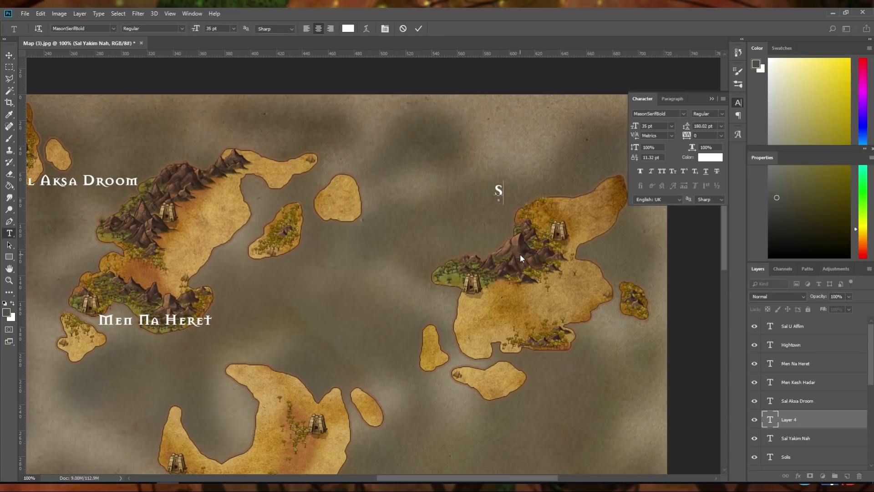
pyautogui.write('al Yevd')
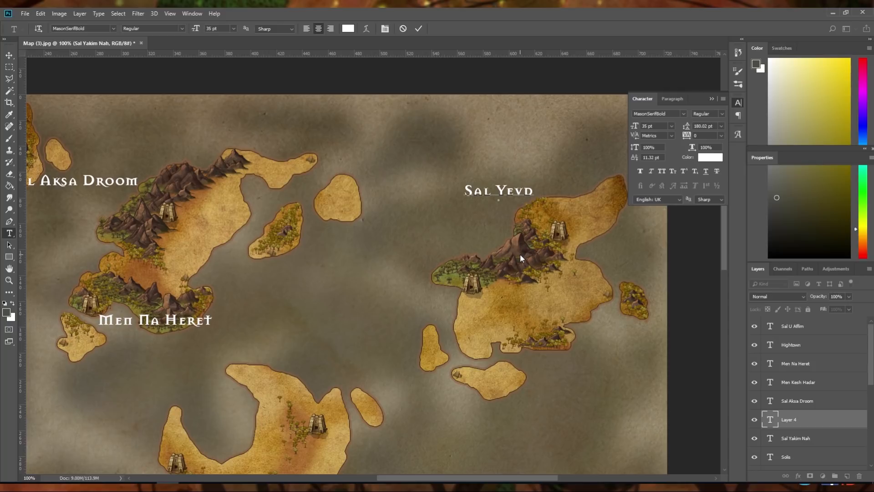
pyautogui.write('edi')
pyautogui.press('Left')
pyautogui.press('Left')
pyautogui.press('Left')
pyautogui.press('Left')
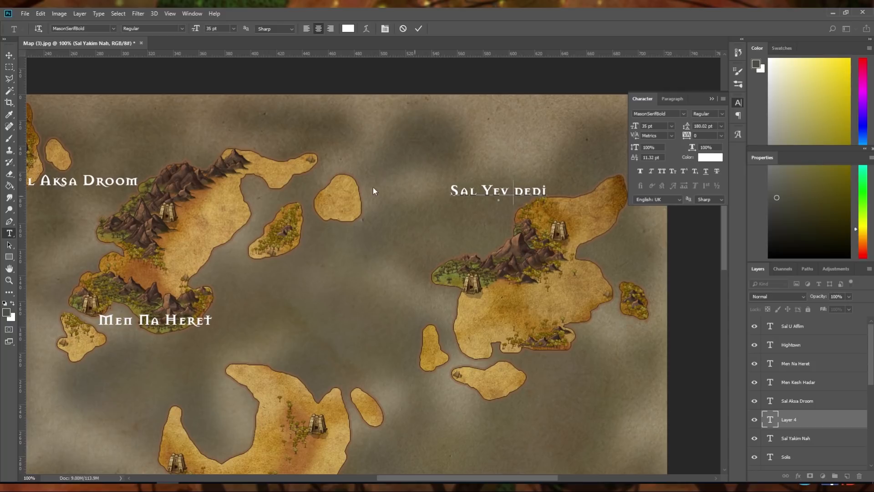
# Move the Sal Yev dedi label southeast to sit directly above the northeastern island's upper temple, then deselect it
pyautogui.click(7, 54)
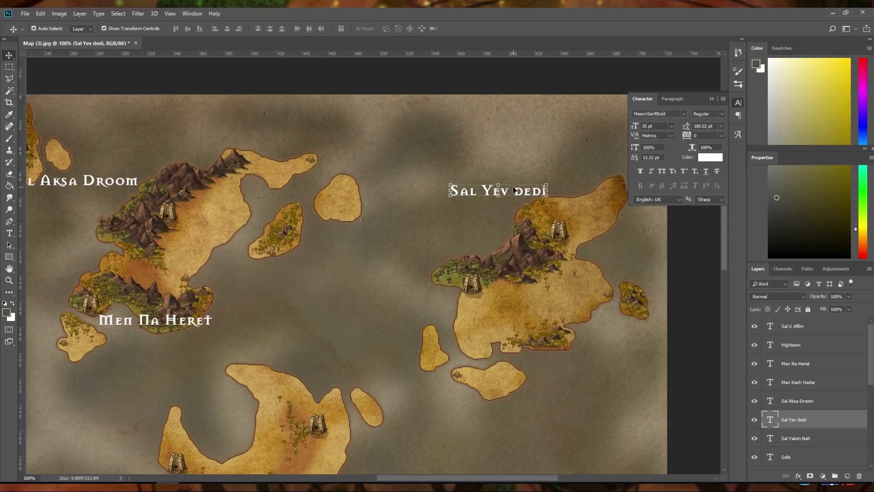
pyautogui.moveTo(519, 197); pyautogui.dragTo(574, 210)
pyautogui.click(385, 293)
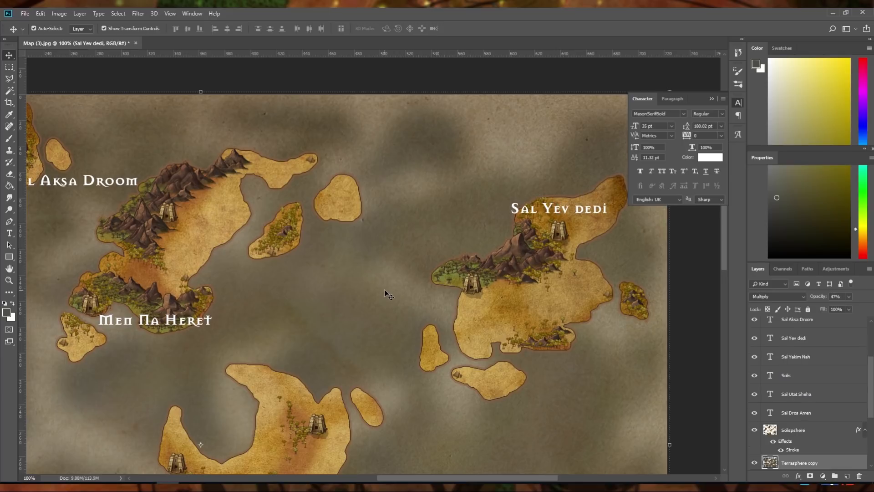
# Add a text label reading Beut in the open sea just west of the central crescent-shaped island
pyautogui.moveTo(440, 479); pyautogui.dragTo(377, 477)
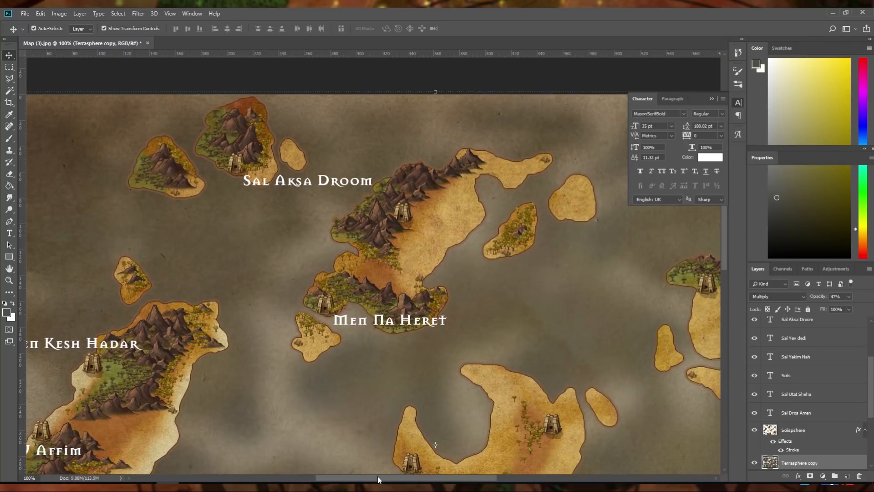
pyautogui.scroll(-3, 365, 415)
pyautogui.scroll(-6, 366, 416)
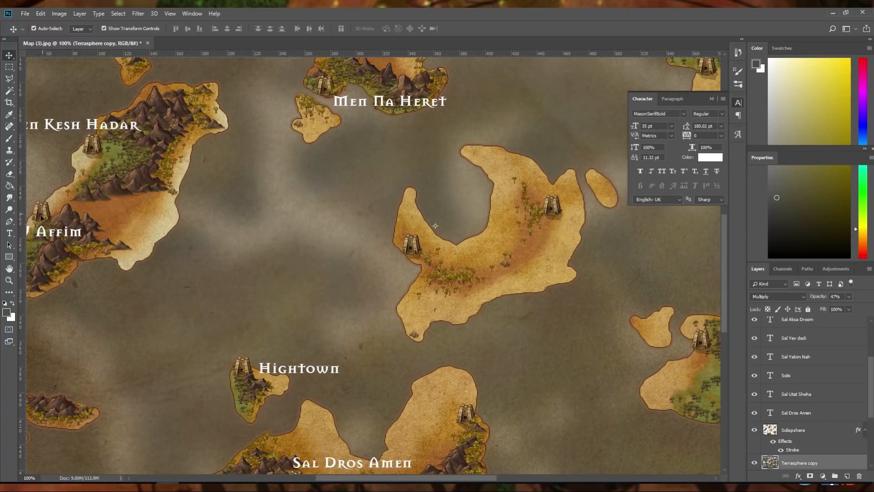
pyautogui.click(9, 233)
pyautogui.click(357, 229)
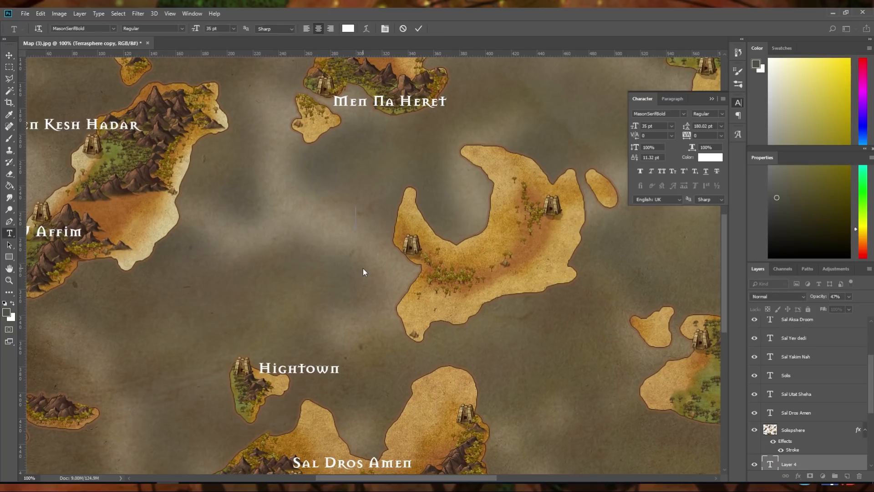
pyautogui.write('Beut')
pyautogui.click(8, 54)
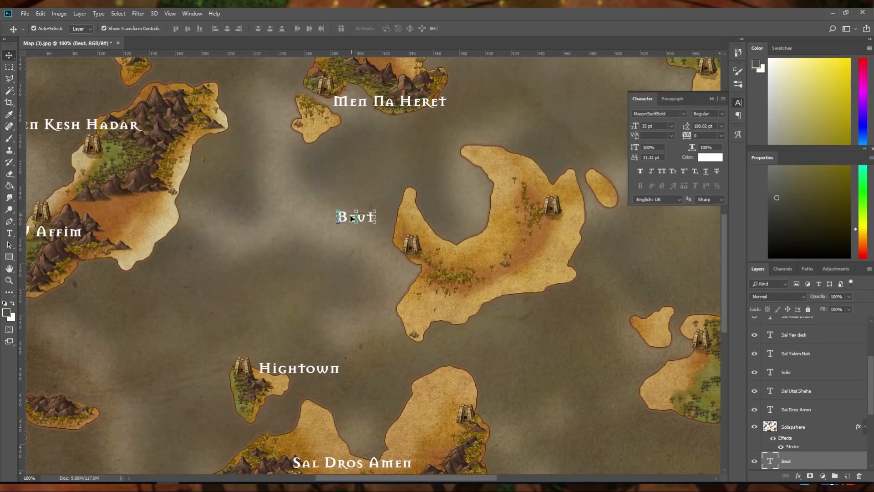
# Place the Beut label just above the crescent island's western temple and raise its layer above the outlined islands layer
pyautogui.moveTo(357, 218); pyautogui.dragTo(394, 230)
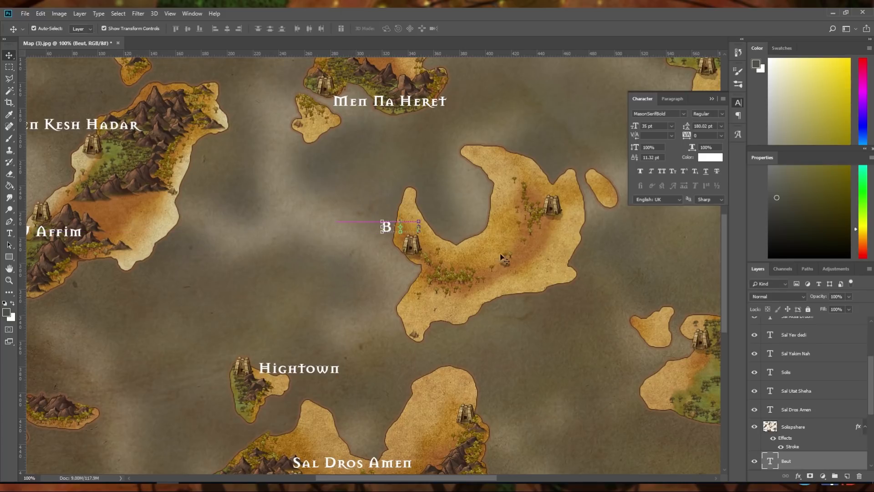
pyautogui.moveTo(806, 461); pyautogui.dragTo(800, 427)
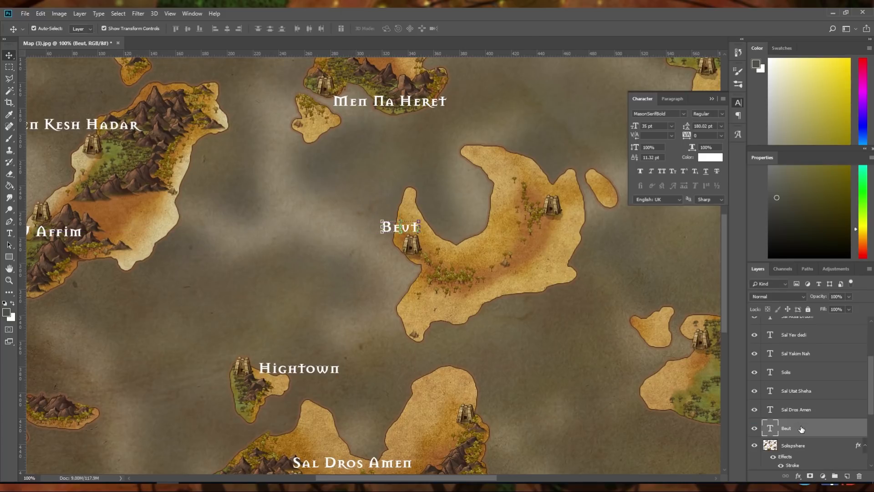
pyautogui.moveTo(389, 230); pyautogui.dragTo(389, 227)
# Add a text label reading Bondi and place it just northeast of the temple on the southern island's eastern arm
pyautogui.click(10, 233)
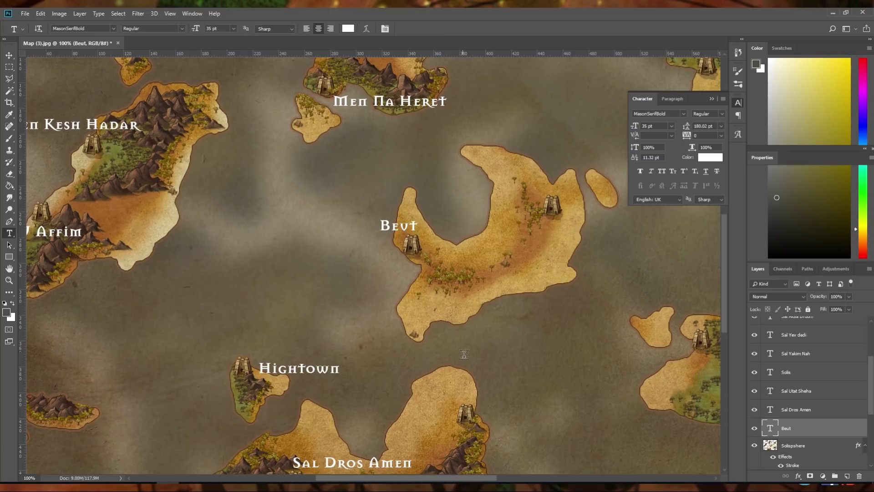
pyautogui.click(485, 409)
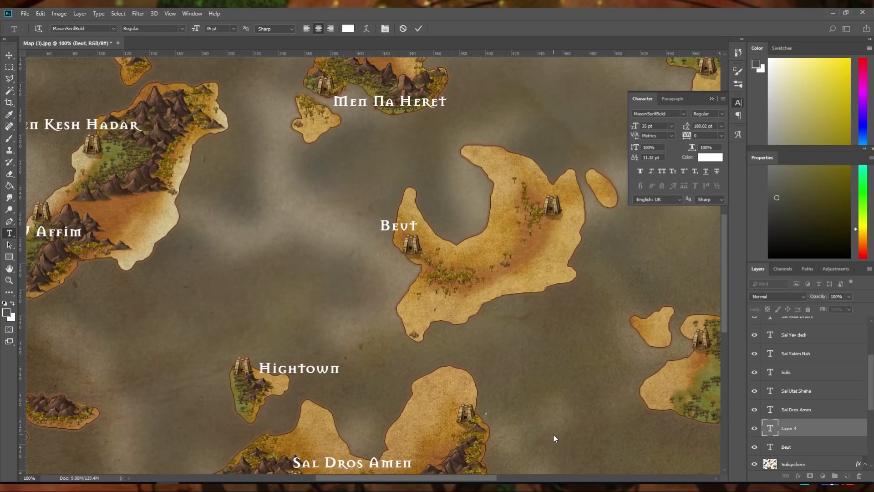
pyautogui.write('Bondi')
pyautogui.click(9, 57)
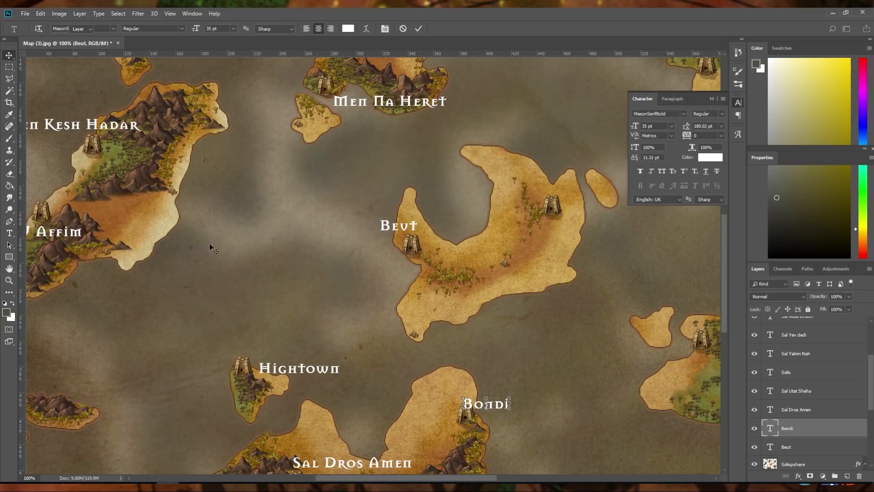
pyautogui.moveTo(499, 409); pyautogui.dragTo(511, 400)
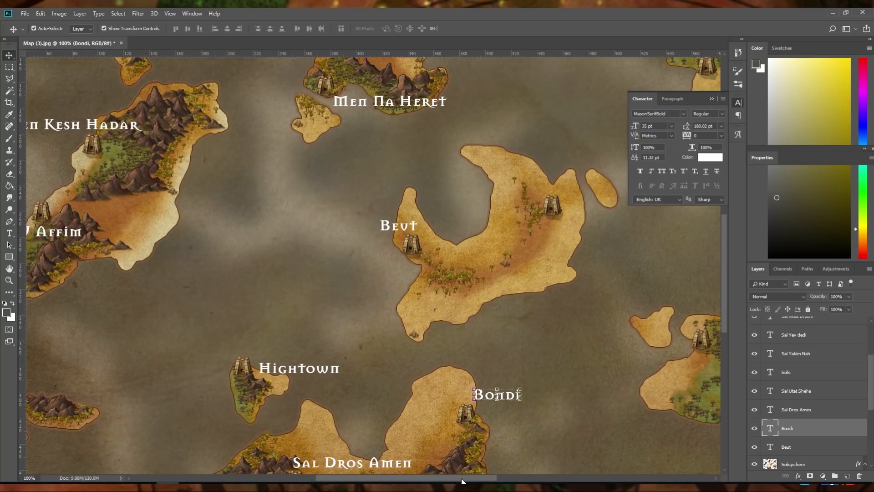
# Add a text label reading Kankers and place it directly above the northwestern temple of the large southeastern island
pyautogui.moveTo(463, 480); pyautogui.dragTo(510, 480)
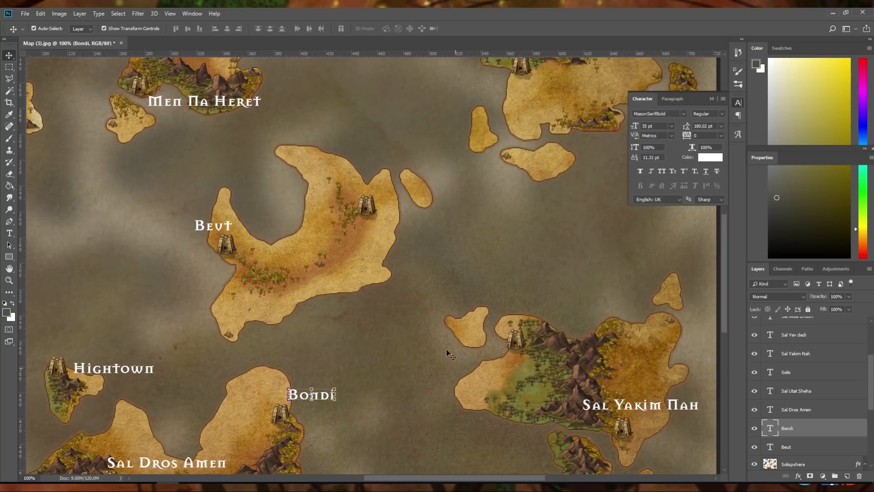
pyautogui.click(9, 233)
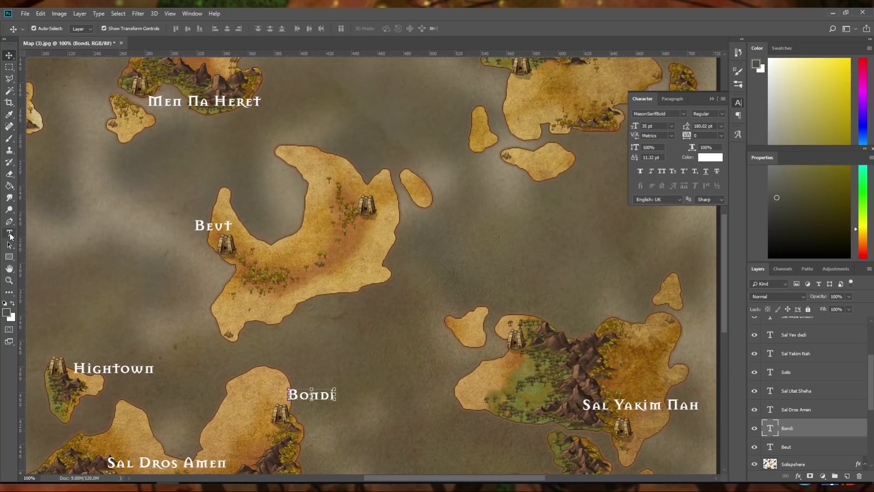
pyautogui.click(483, 325)
pyautogui.write('Kankers')
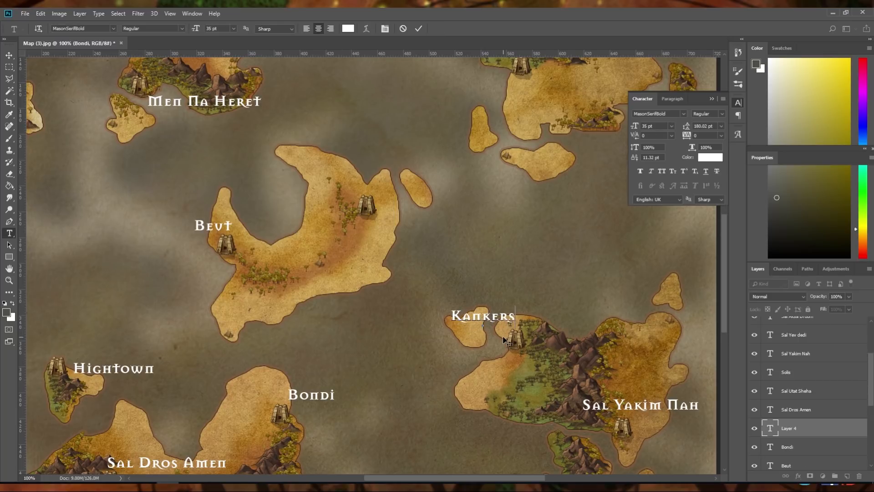
pyautogui.click(418, 28)
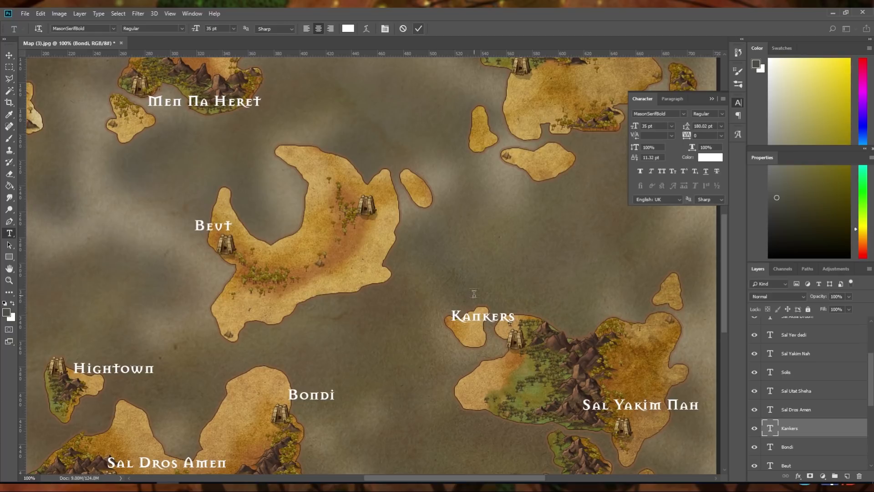
pyautogui.click(9, 55)
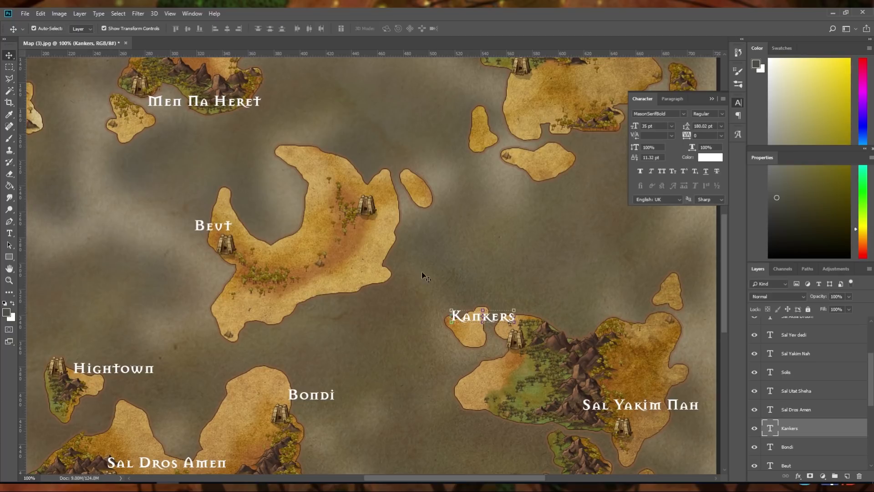
pyautogui.moveTo(477, 321); pyautogui.dragTo(508, 320)
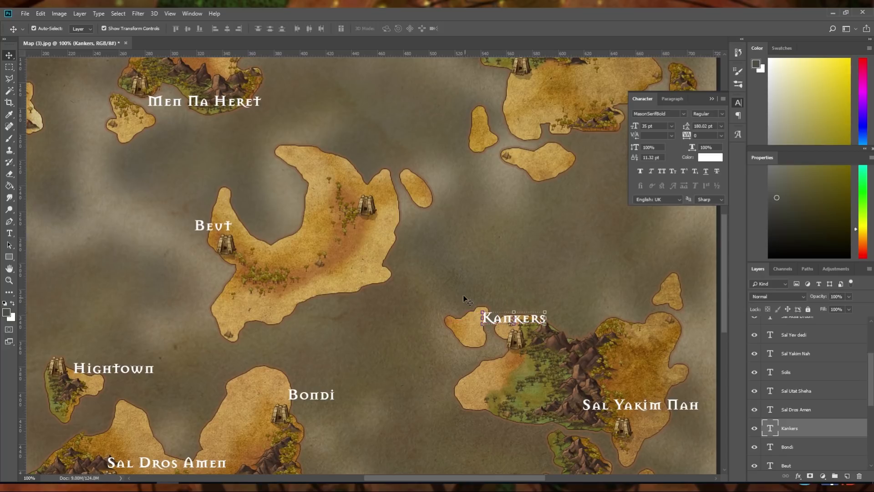
# Add a text label reading Reddo and place it just east of the crescent island's eastern temple
pyautogui.scroll(1, 461, 277)
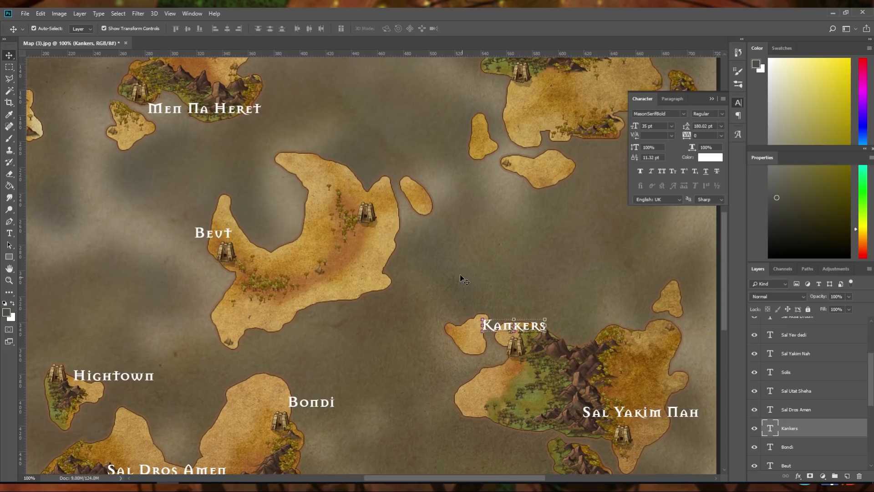
pyautogui.click(9, 233)
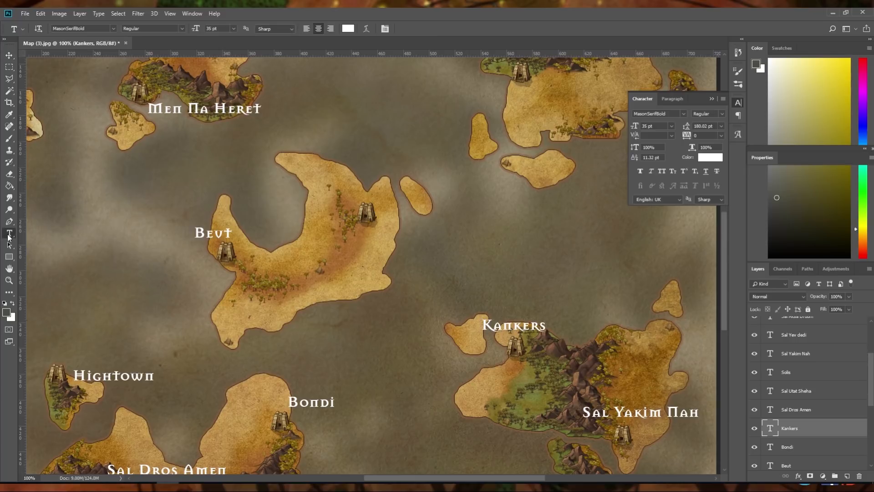
pyautogui.click(375, 193)
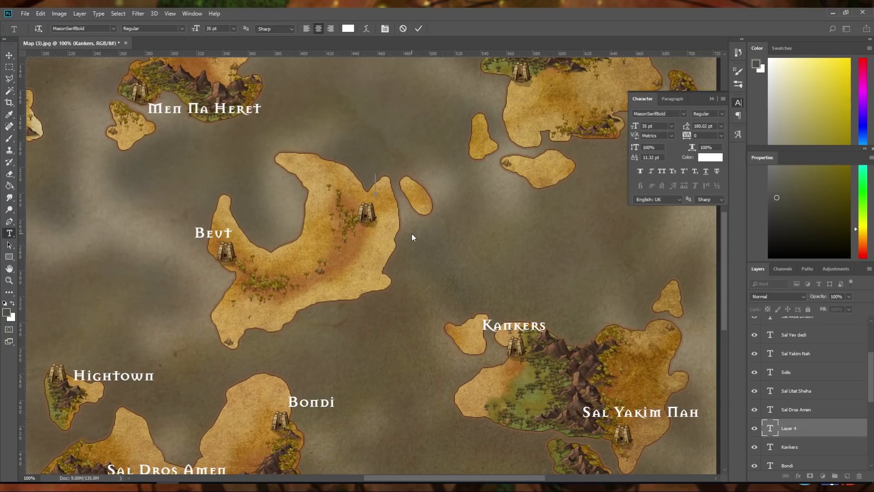
pyautogui.write('Reddo')
pyautogui.click(419, 28)
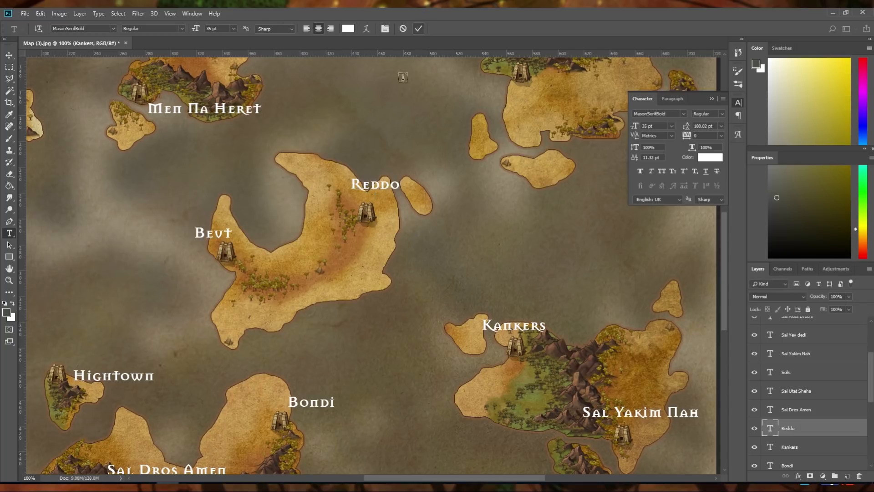
pyautogui.click(9, 55)
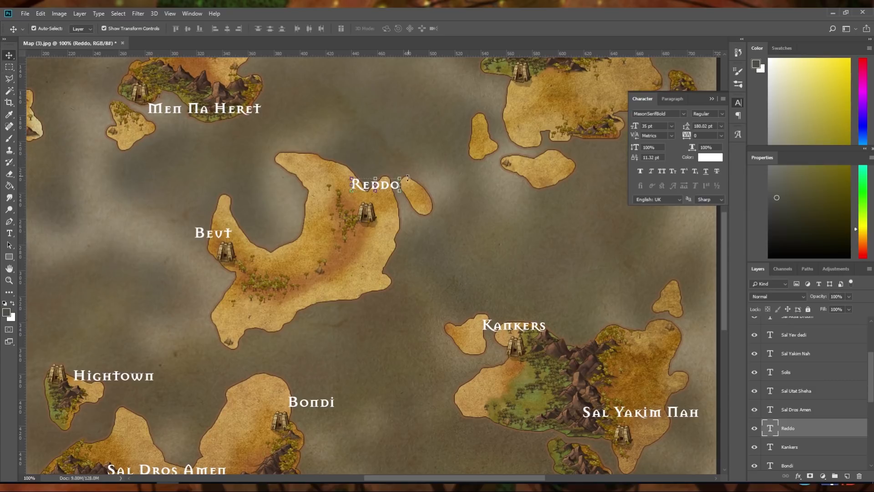
pyautogui.moveTo(383, 186); pyautogui.dragTo(406, 204)
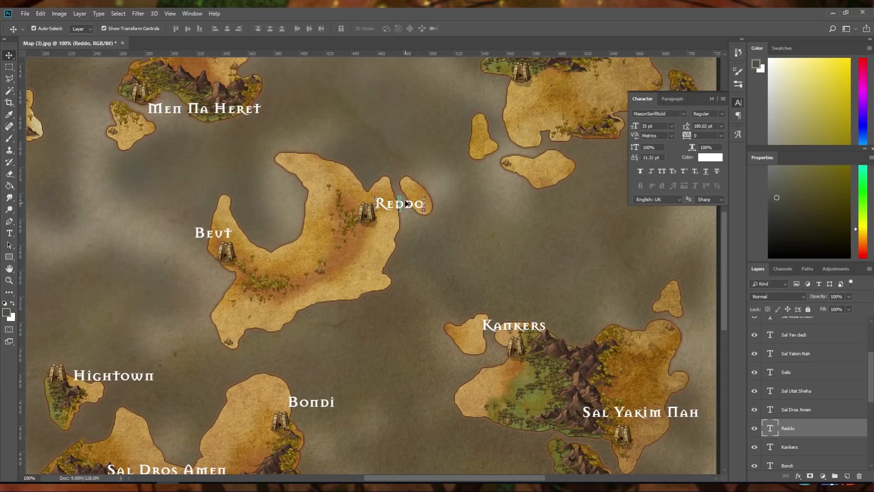
# Add a text label reading Rok just above the upper temple on the northern island, north of Men Na Heret
pyautogui.scroll(5, 406, 167)
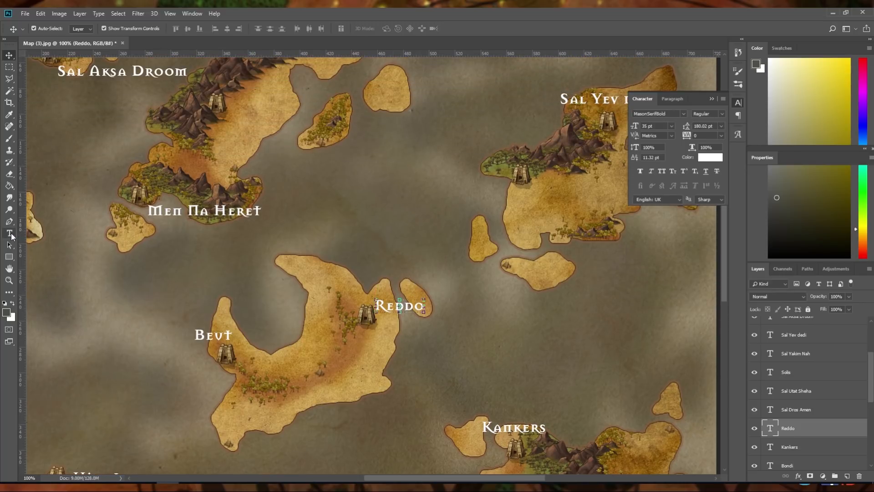
pyautogui.click(12, 236)
pyautogui.click(238, 91)
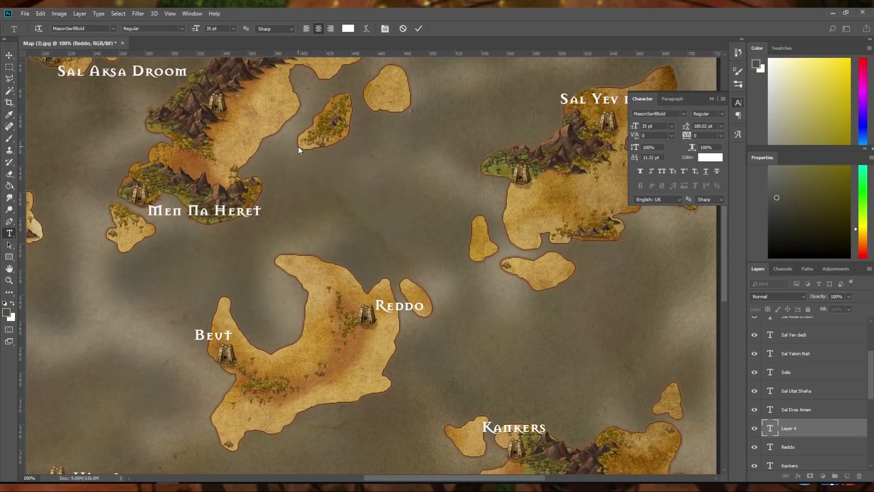
pyautogui.write('Rok')
pyautogui.click(419, 27)
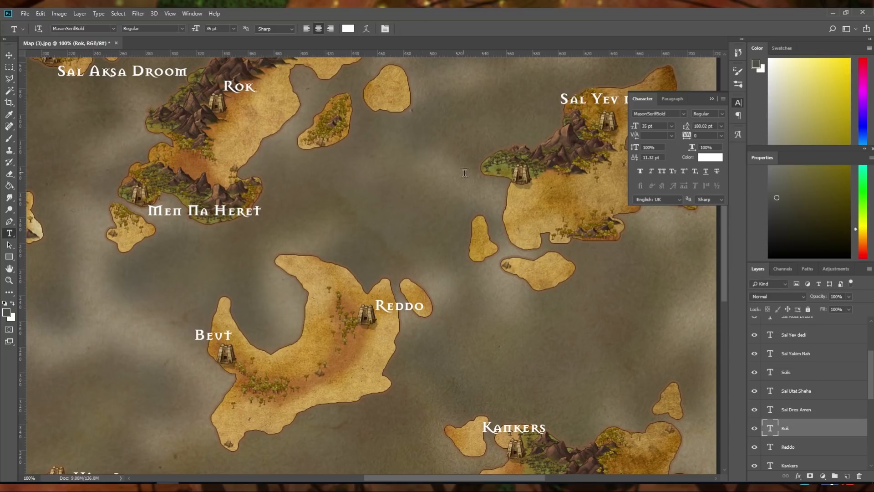
# Add a text label reading Shifta, place it just west of the northeastern island's lower temple, and deselect it
pyautogui.click(485, 193)
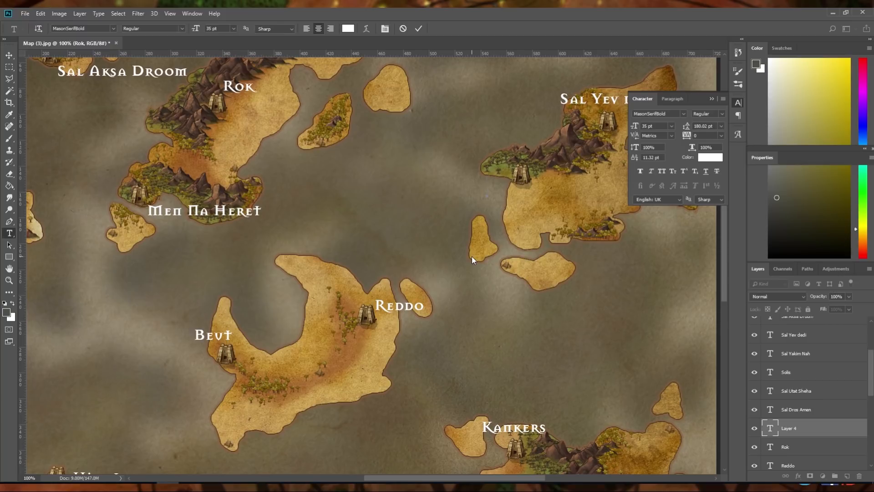
pyautogui.write('Shifta')
pyautogui.click(418, 28)
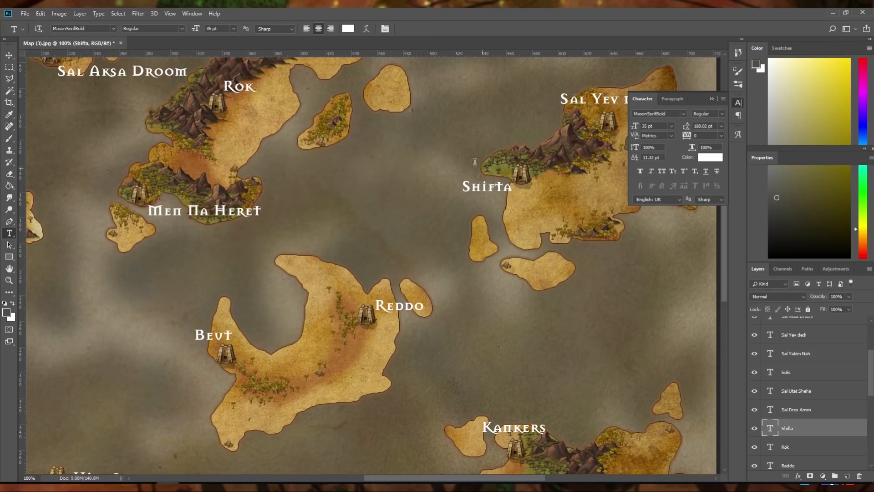
pyautogui.click(9, 55)
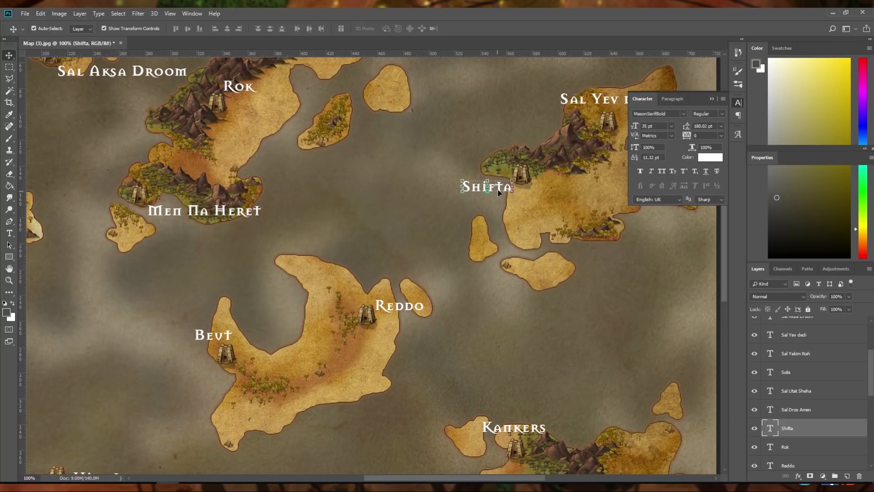
pyautogui.moveTo(499, 188); pyautogui.dragTo(495, 187)
pyautogui.click(422, 266)
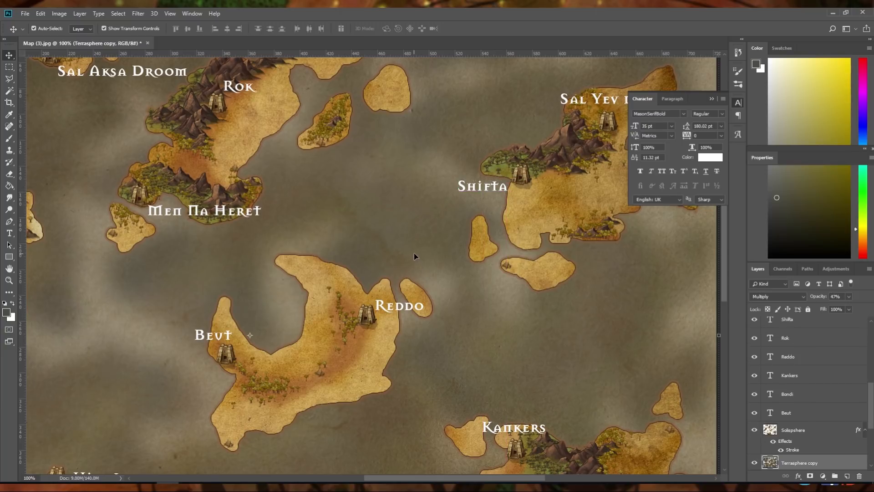
# Add a title text reading Solisphere in the open area near the map's northeastern edge
pyautogui.scroll(-3, 414, 252)
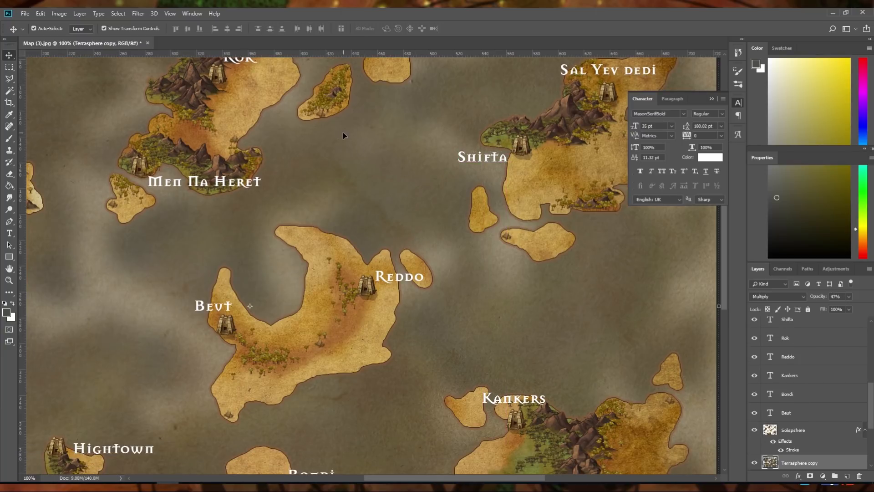
pyautogui.hotkey('ctrl', '-')
pyautogui.hotkey('ctrl', '-')
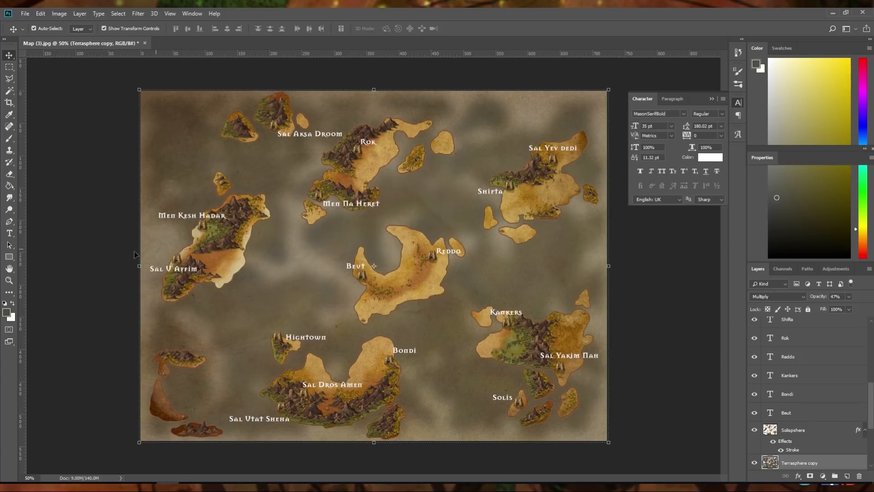
pyautogui.click(9, 233)
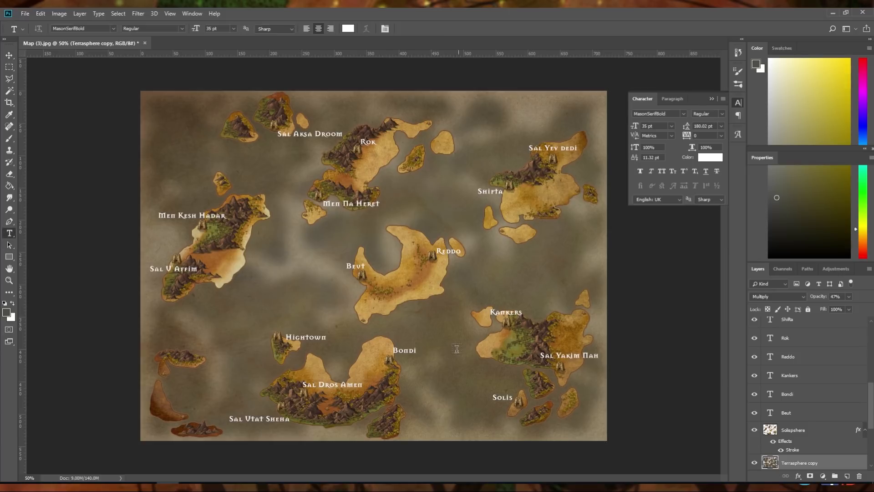
pyautogui.click(497, 119)
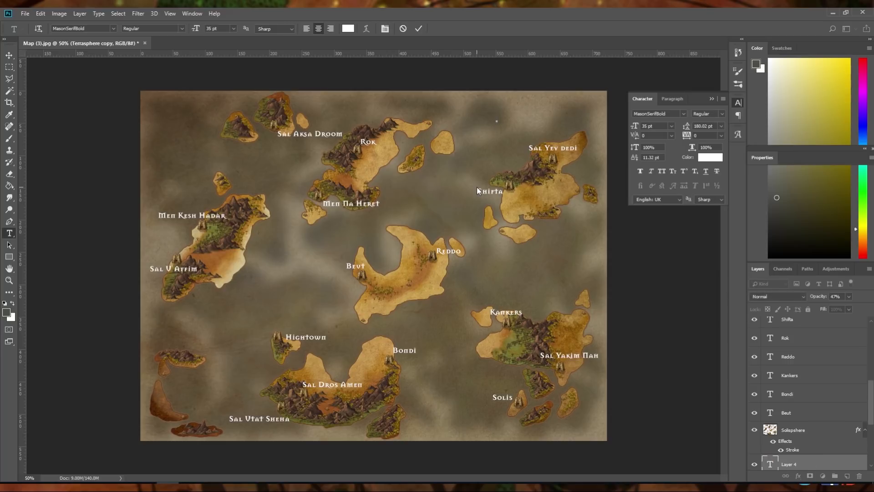
pyautogui.write('Solisp')
pyautogui.write('here')
# Set the whole Solisphere title's font size to 106 pt
pyautogui.press('ctrl')
pyautogui.hotkey('ctrl', 'a')
pyautogui.moveTo(635, 126); pyautogui.dragTo(670, 126)
pyautogui.click(418, 28)
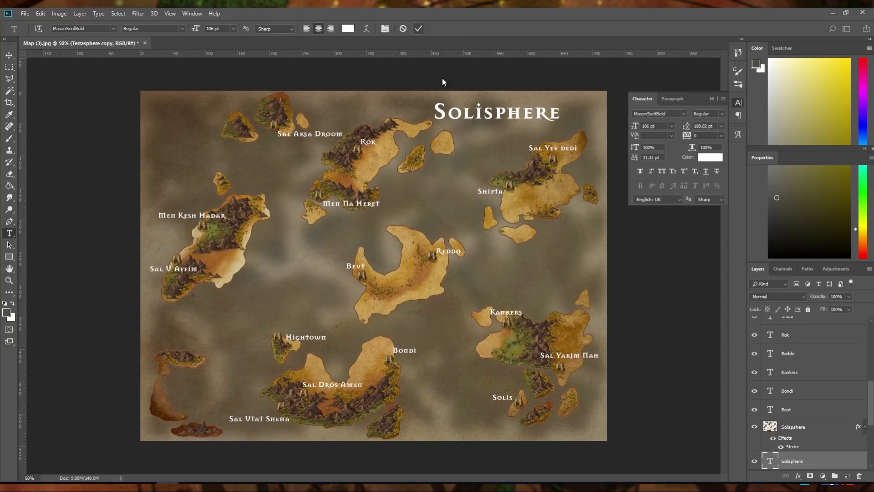
# Move the Solisphere title northeast into the map's upper corner above Sal Yev dedi and deselect it
pyautogui.click(9, 55)
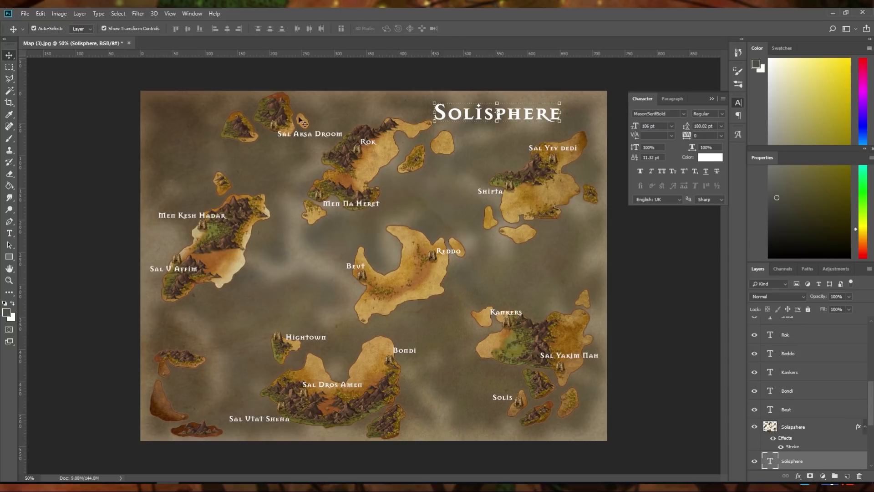
pyautogui.moveTo(513, 122); pyautogui.dragTo(546, 114)
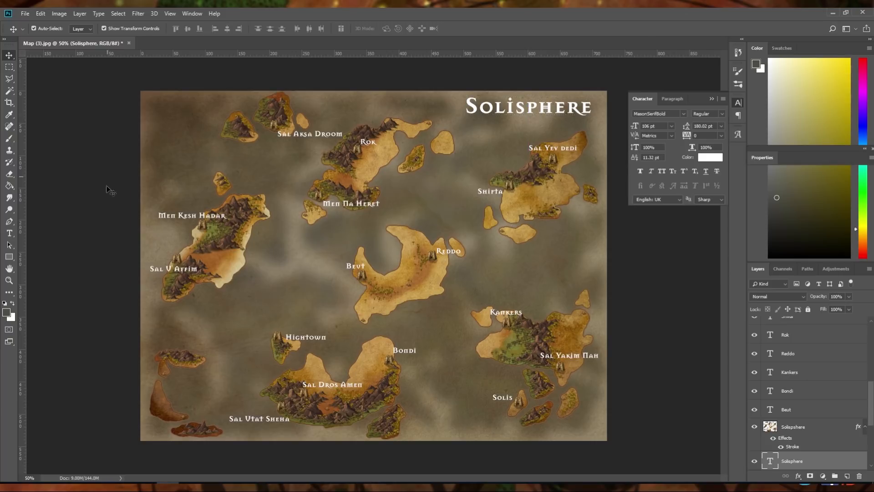
pyautogui.click(93, 233)
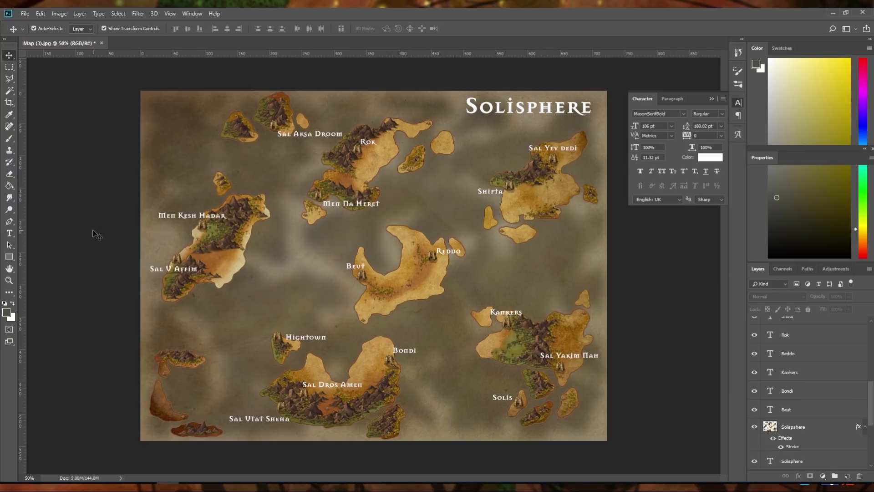